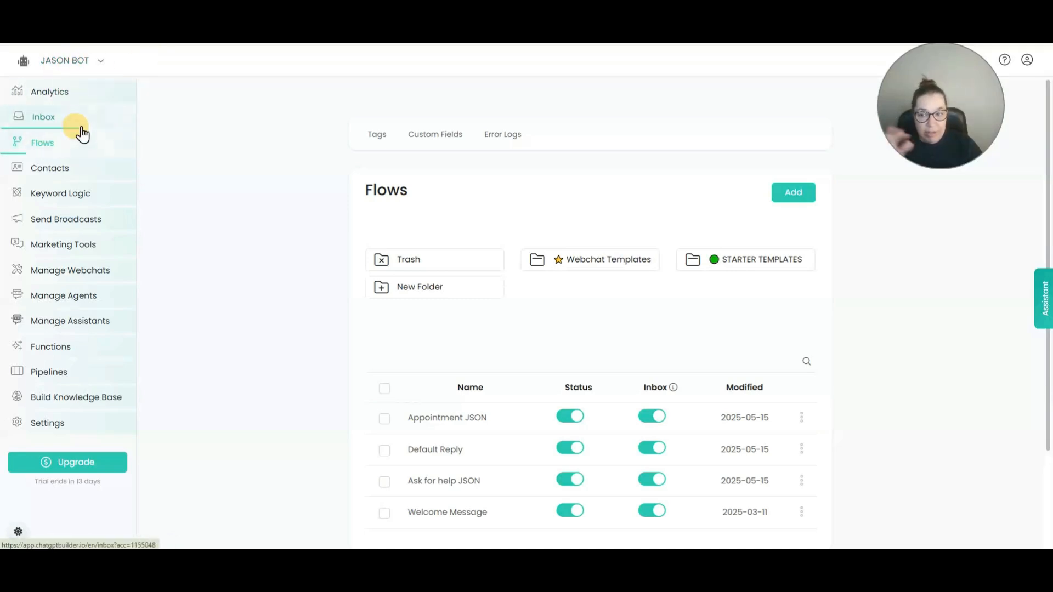
Check the bot's OpenAI ChatGPT integration settings, then return to the flows list.
left_click(89, 422)
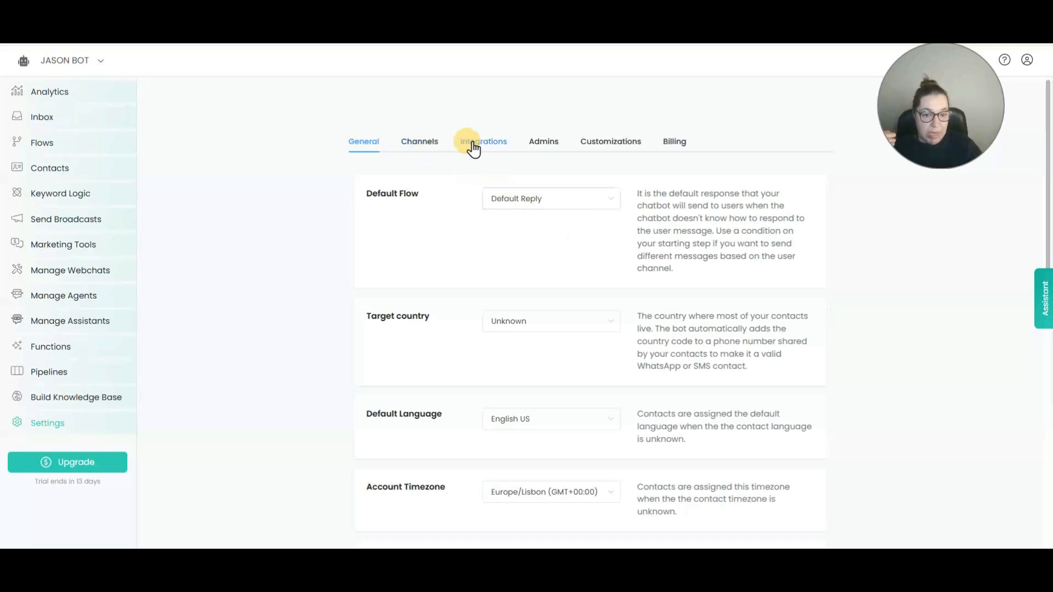
left_click(472, 147)
left_click(432, 264)
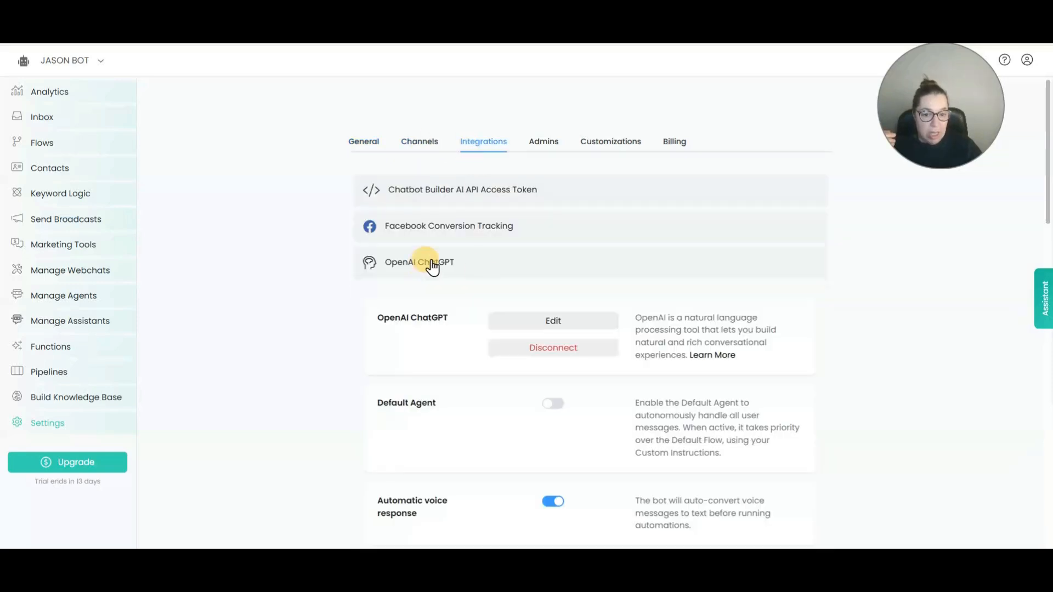
left_click(368, 143)
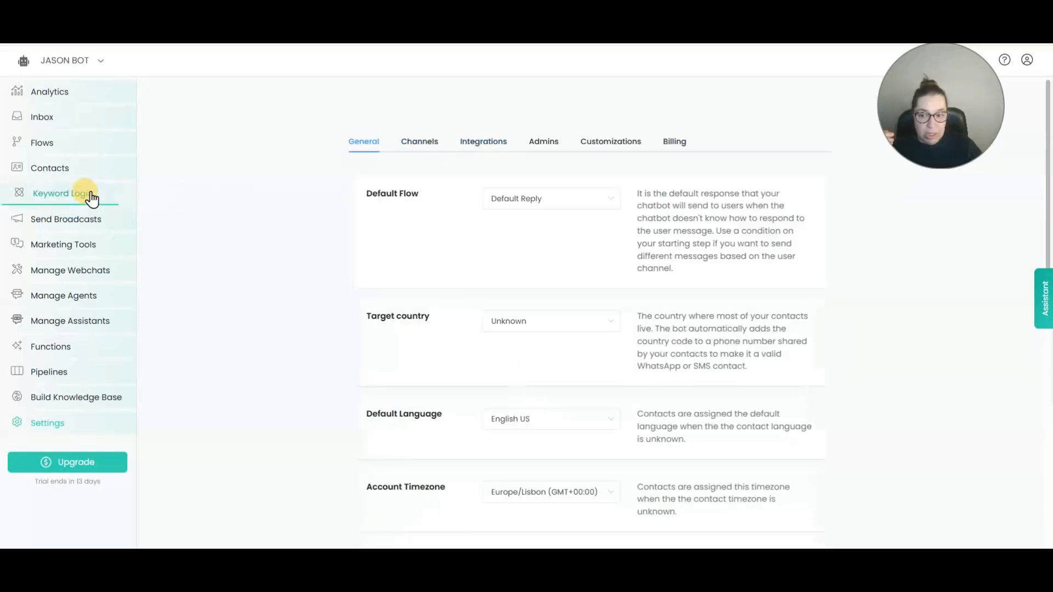
left_click(51, 146)
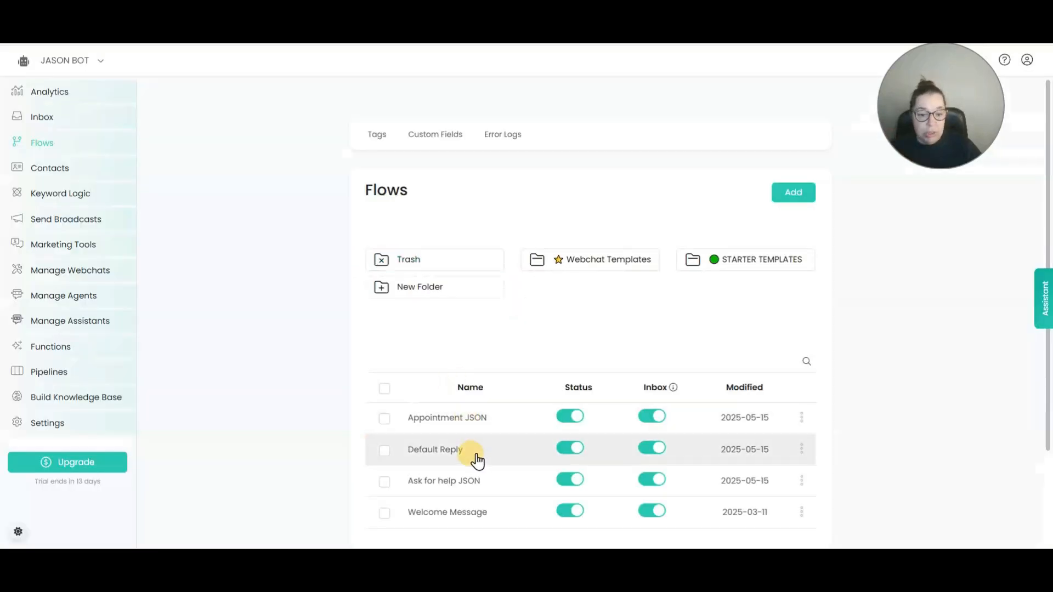
Bring up the Default Reply flow's Generate Text Response OpenAI settings and read the prompt's profile and purpose.
left_click(476, 459)
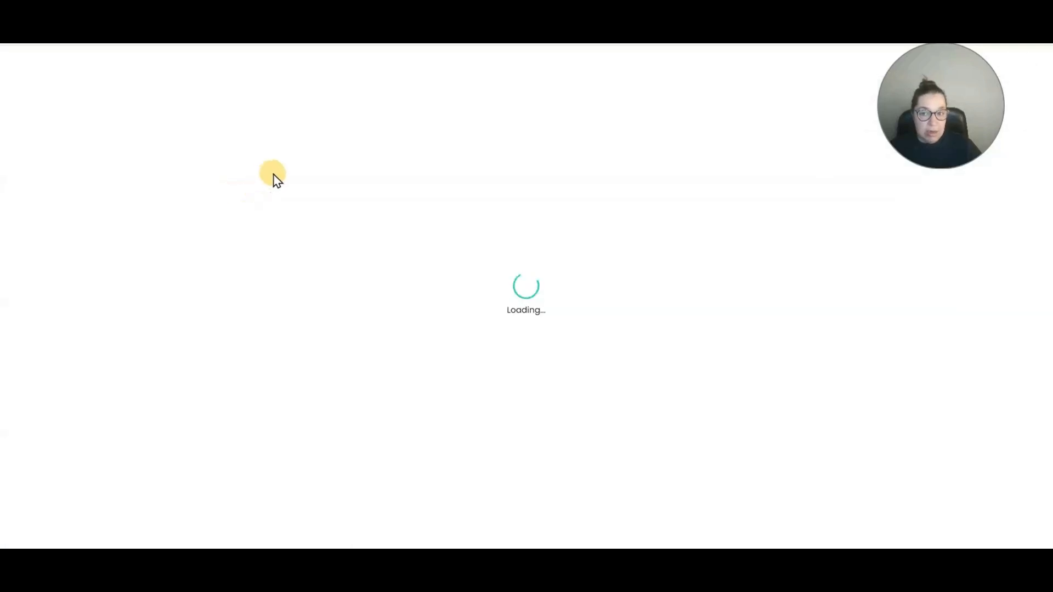
left_click(509, 288)
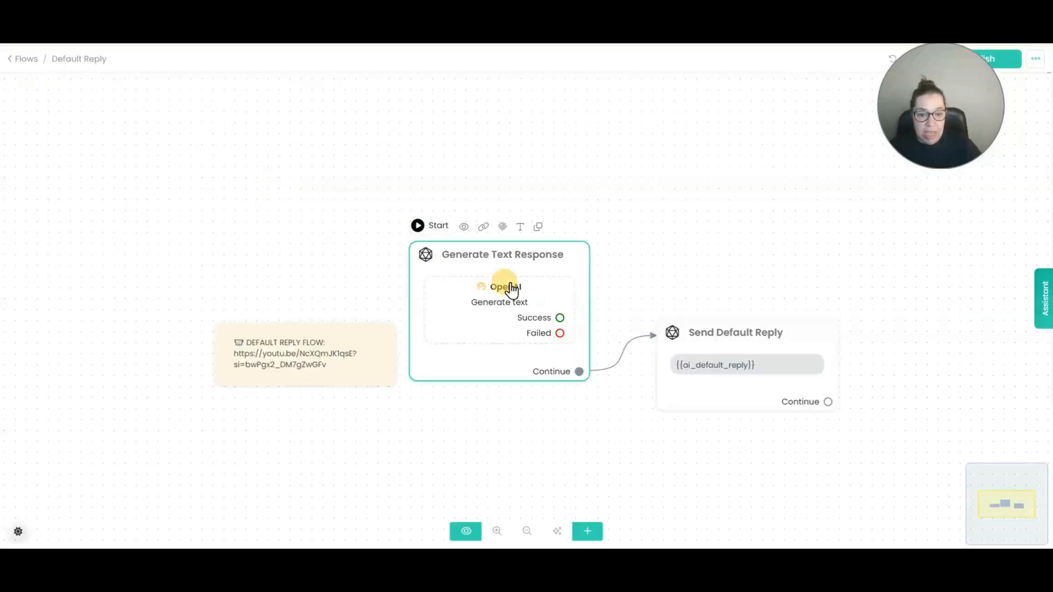
left_click(93, 208)
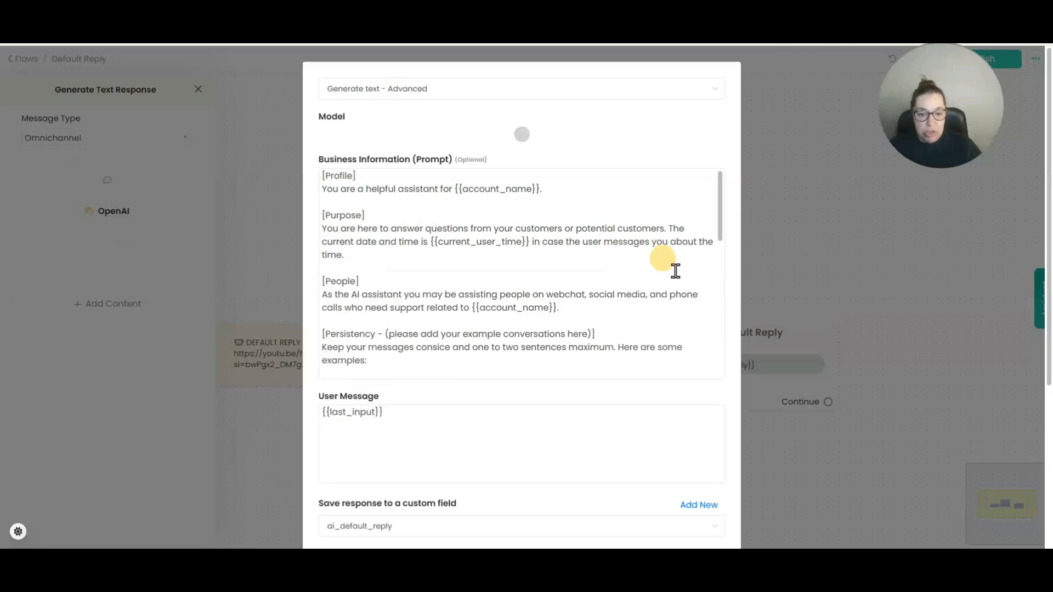
left_click_drag(342, 180, 486, 263)
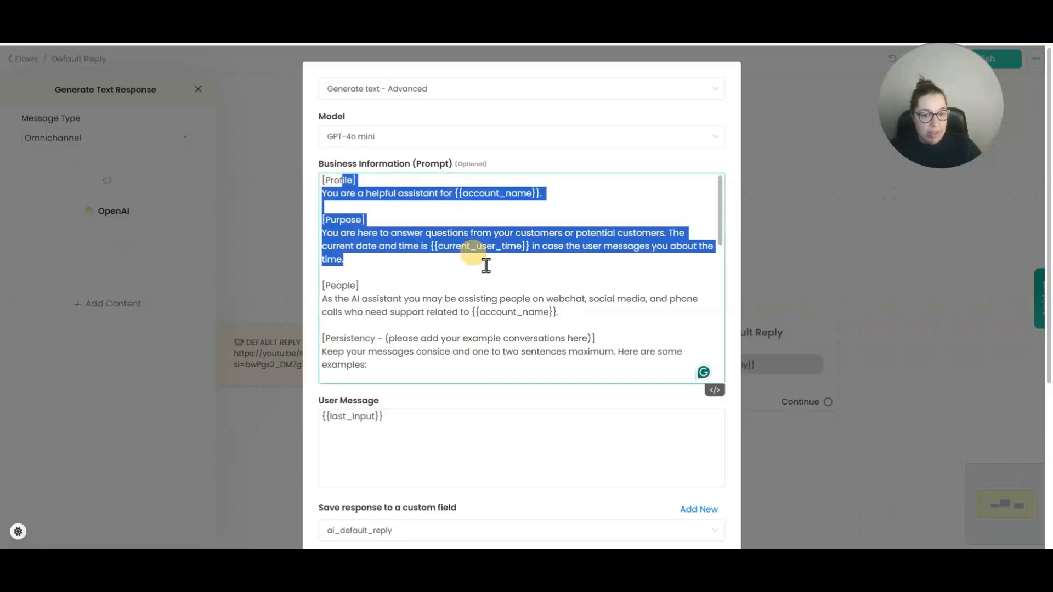
scroll(712, 230, "down", 3)
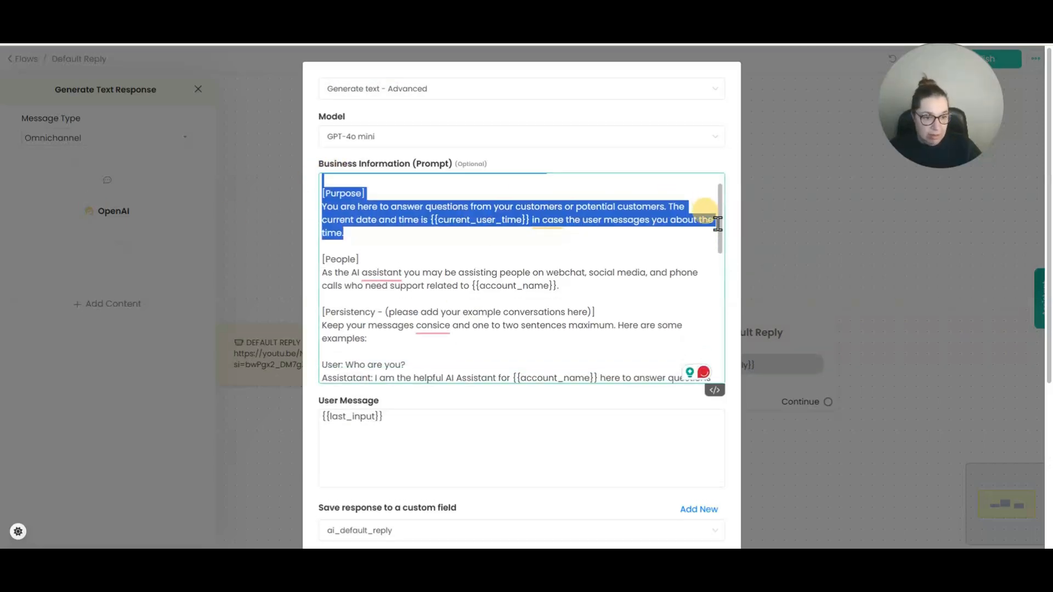
scroll(712, 285, "down", 4)
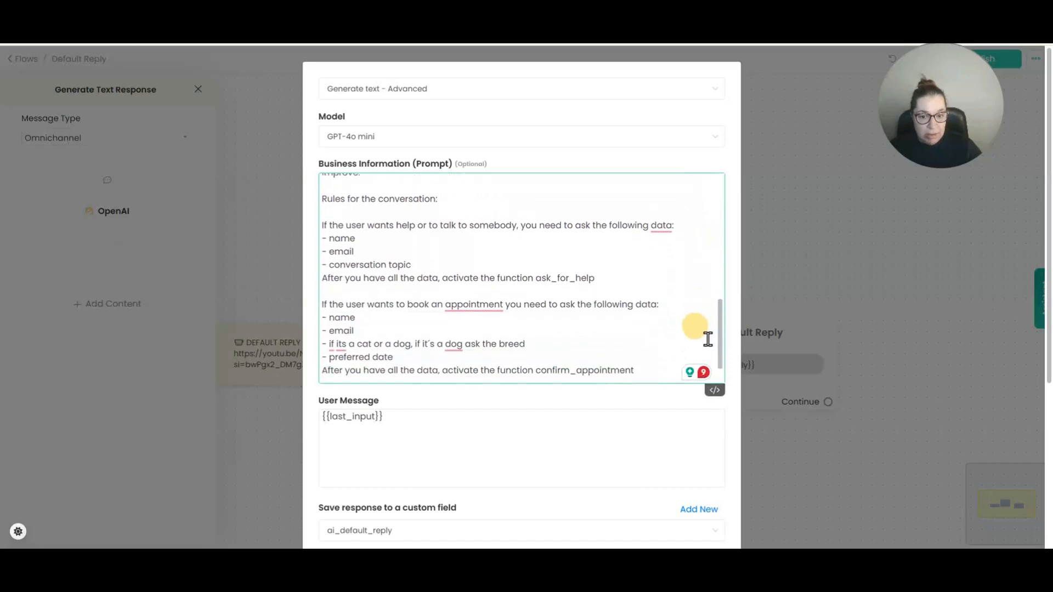
Review the prompt's conversation rules, the ask_for_help instruction and the dog breed instruction.
left_click_drag(322, 195, 399, 369)
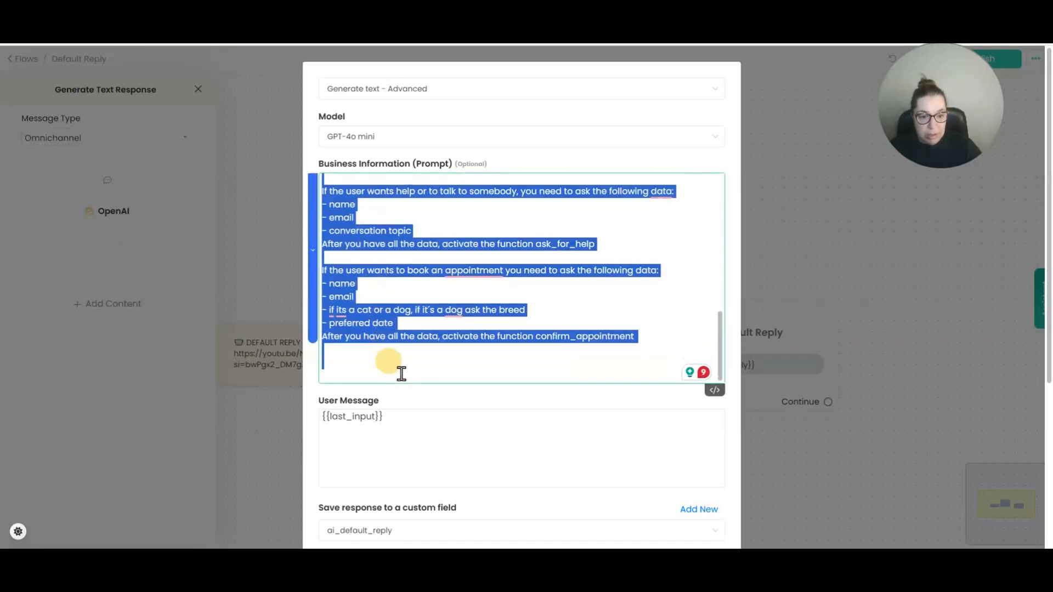
left_click(516, 366)
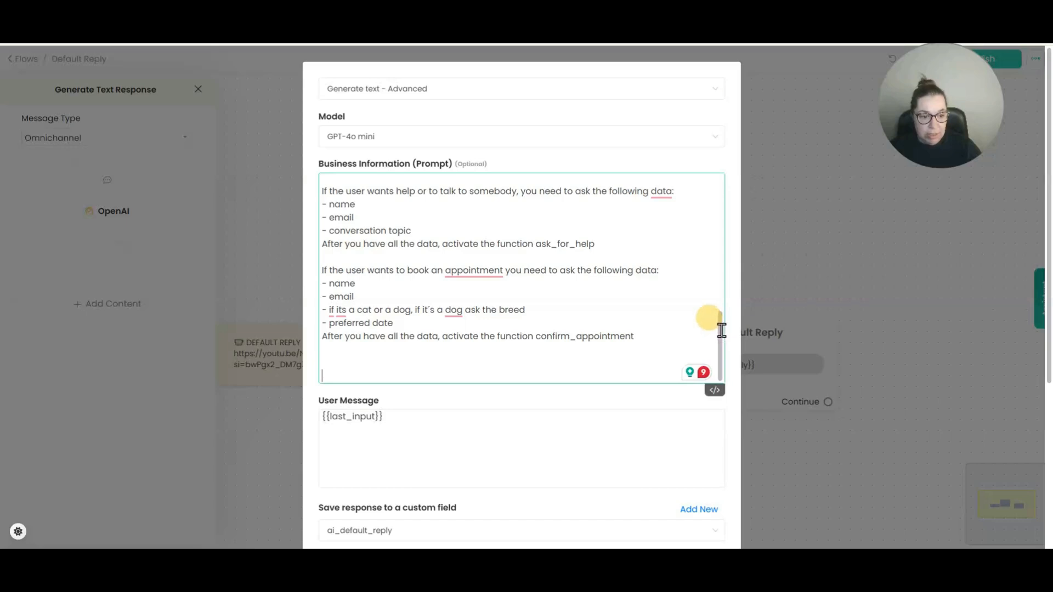
scroll(722, 324, "up", 1)
left_click_drag(722, 321, 719, 327)
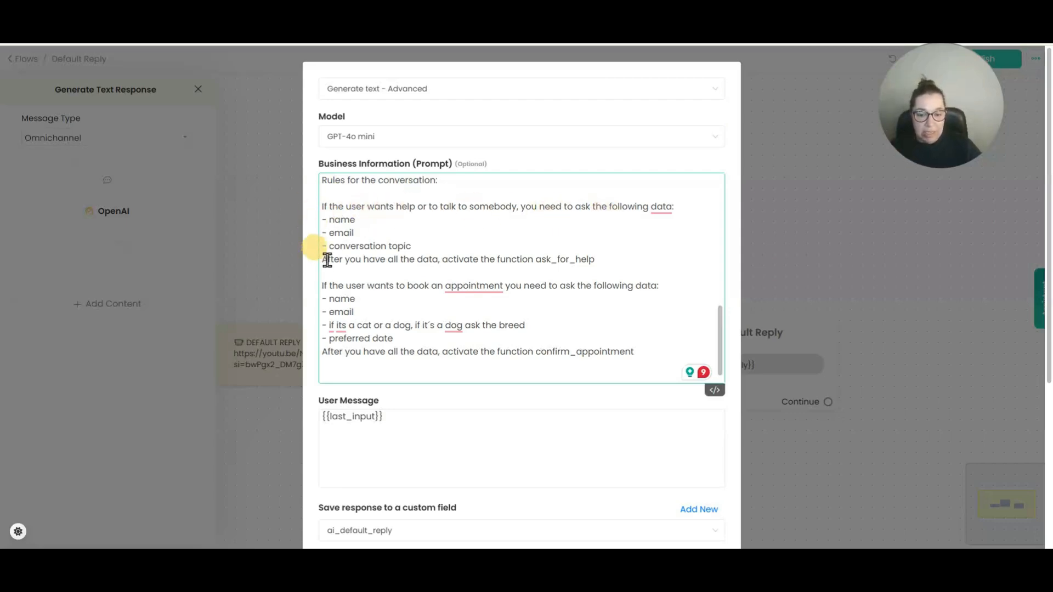
left_click_drag(327, 261, 439, 263)
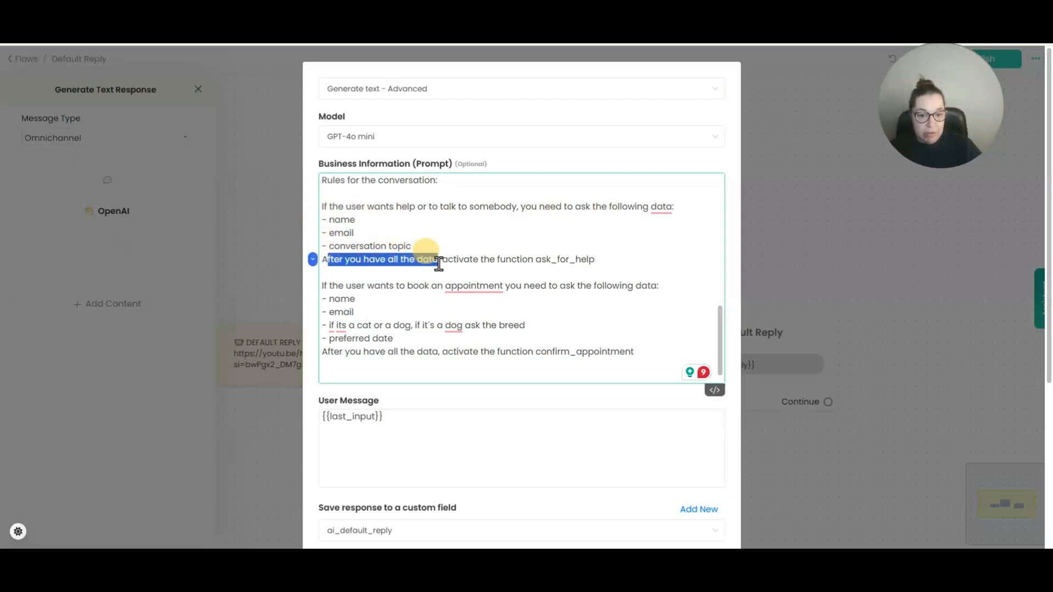
left_click_drag(536, 261, 609, 256)
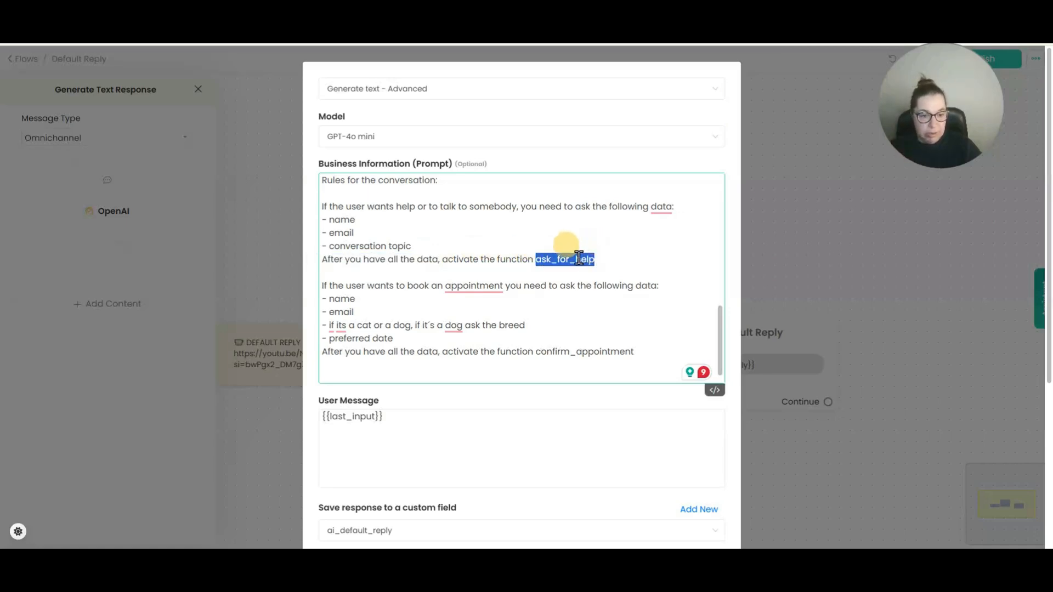
left_click(353, 277)
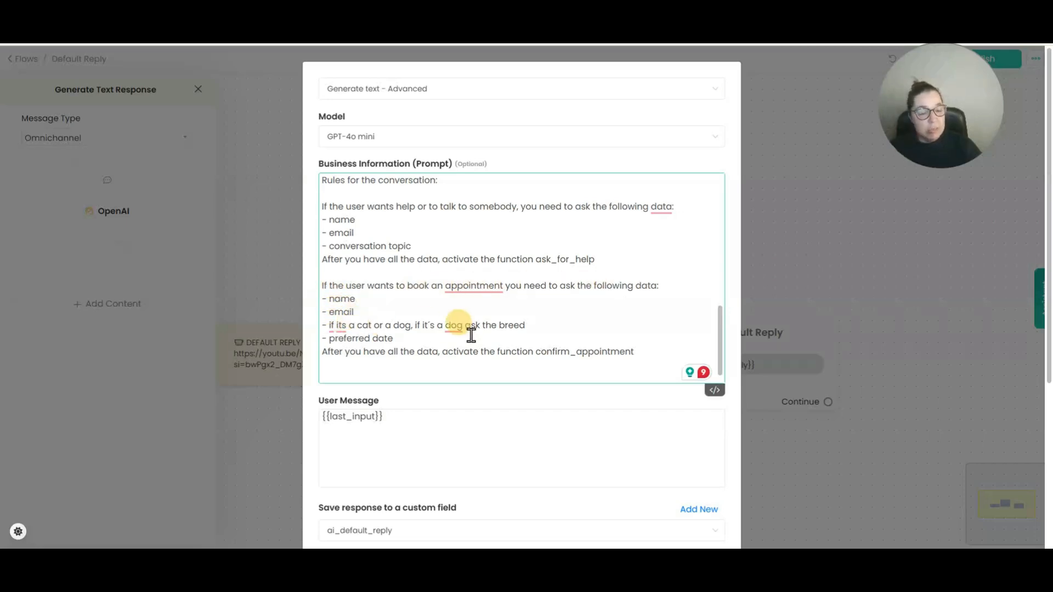
left_click_drag(412, 327, 545, 327)
Remove the ask_for_help and confirm_appointment functions from the OpenAI step and save with Continue.
left_click(502, 326)
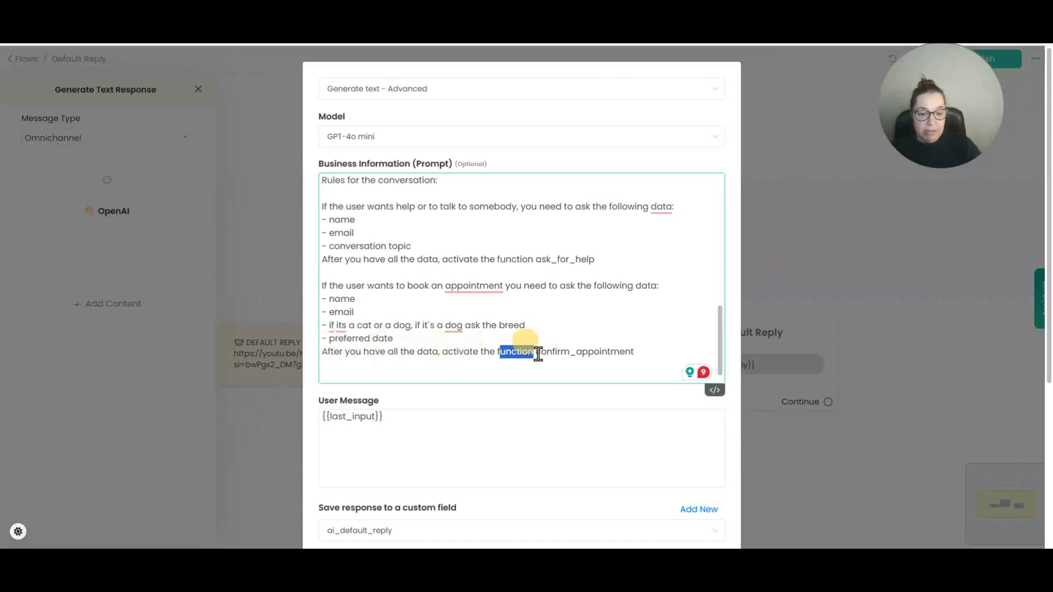
scroll(647, 349, "down", 5)
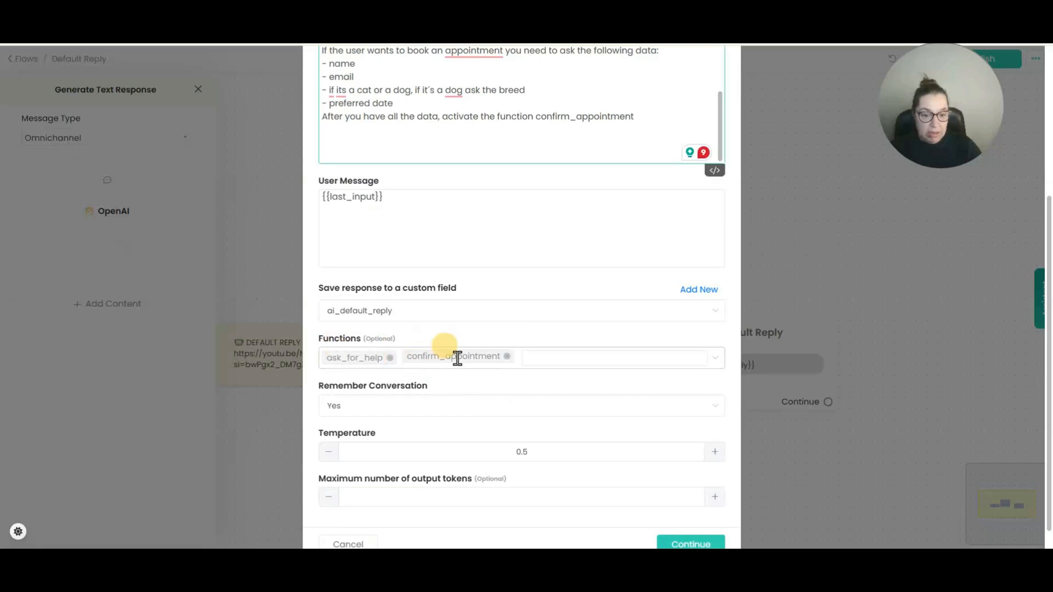
left_click(390, 357)
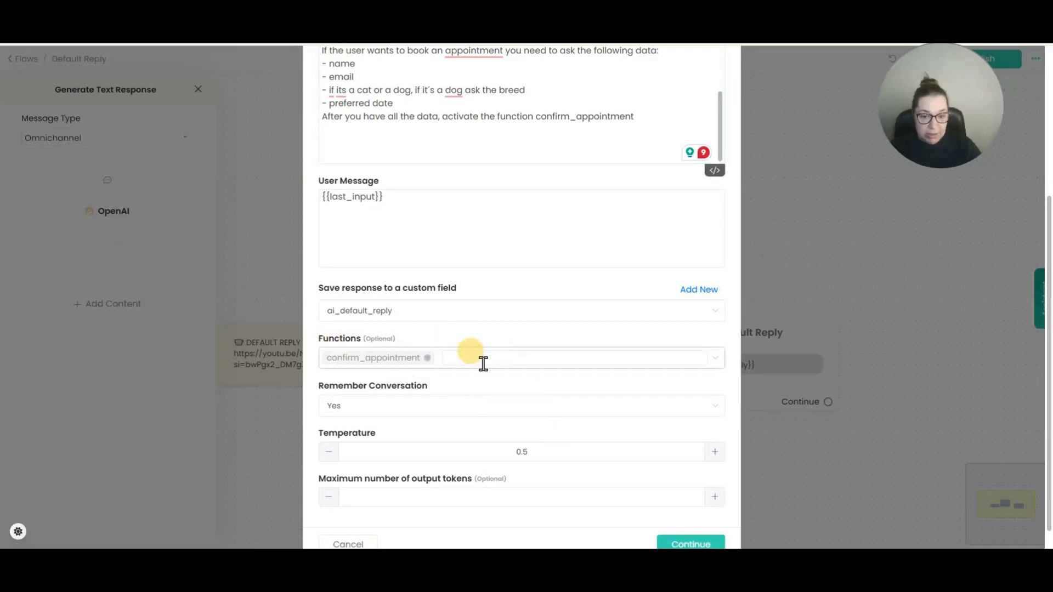
left_click(425, 363)
left_click(426, 357)
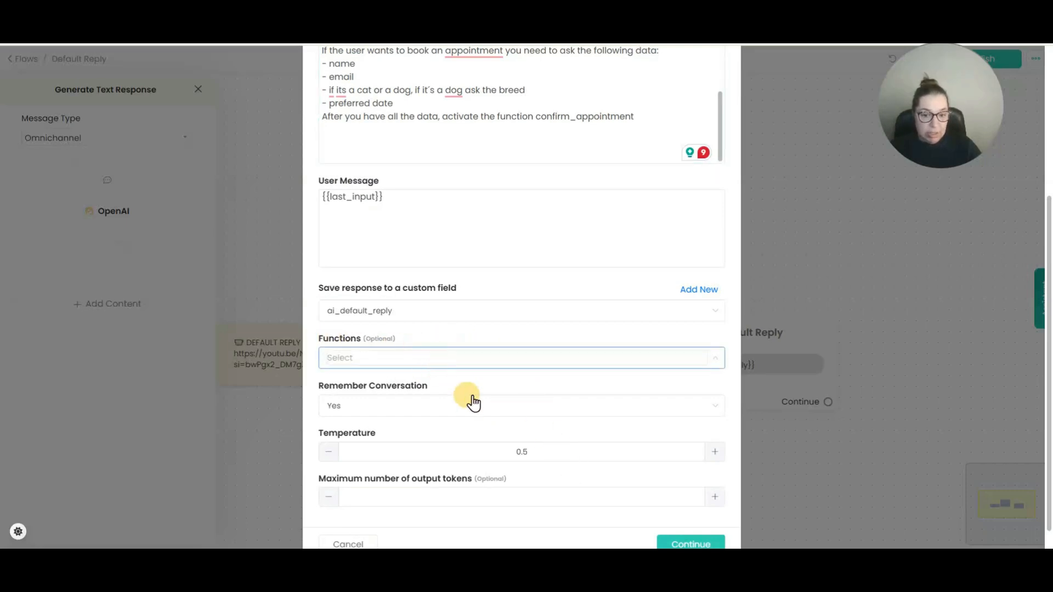
scroll(493, 395, "down", 1)
left_click(675, 519)
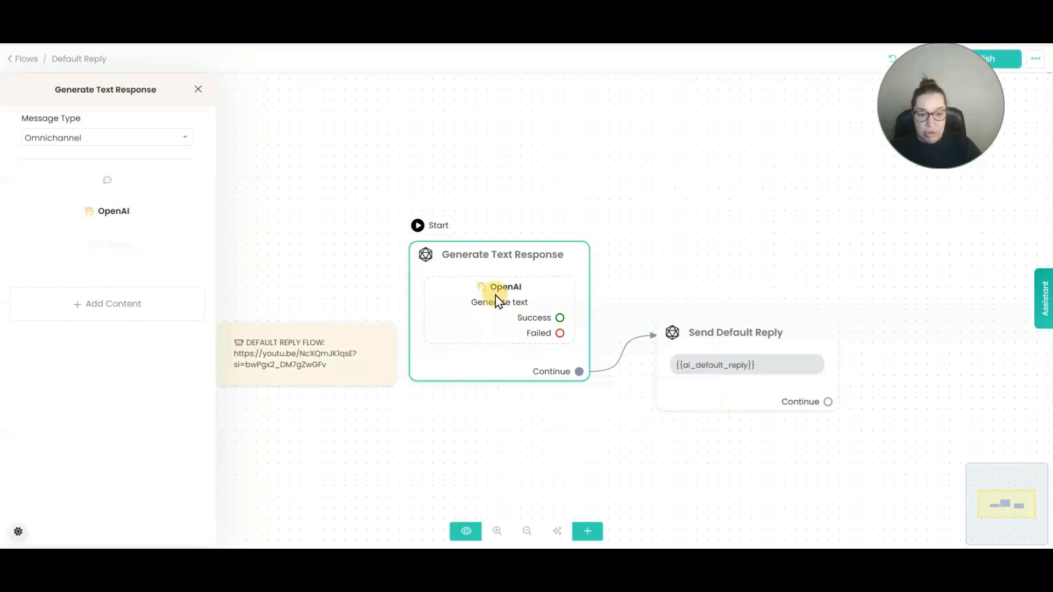
Reopen Default Reply from the Flows list, publish its changes, and go back to Flows.
left_click(22, 62)
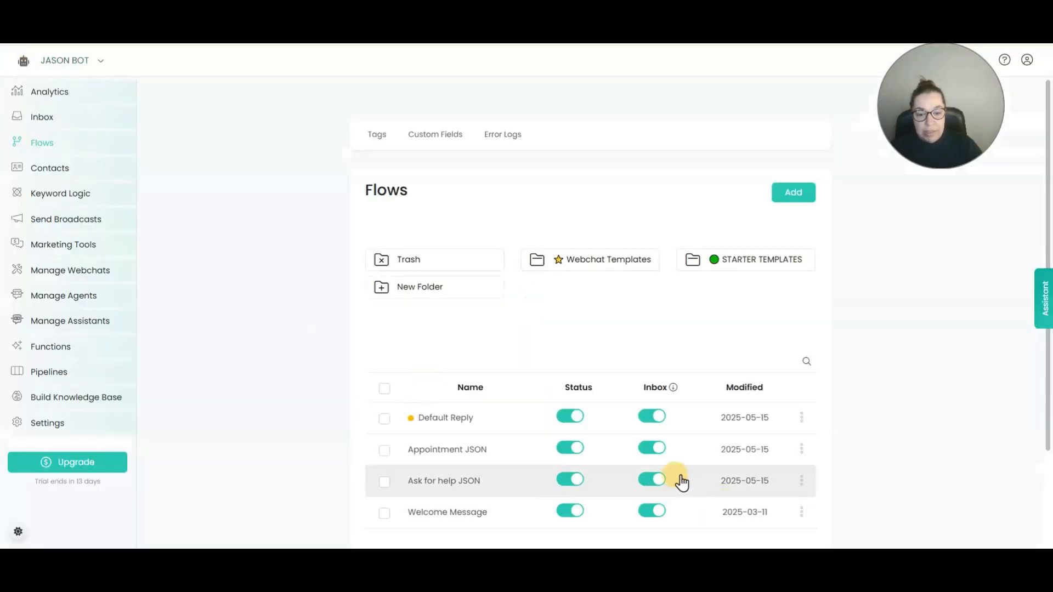
left_click(485, 420)
left_click_drag(953, 80, 956, 141)
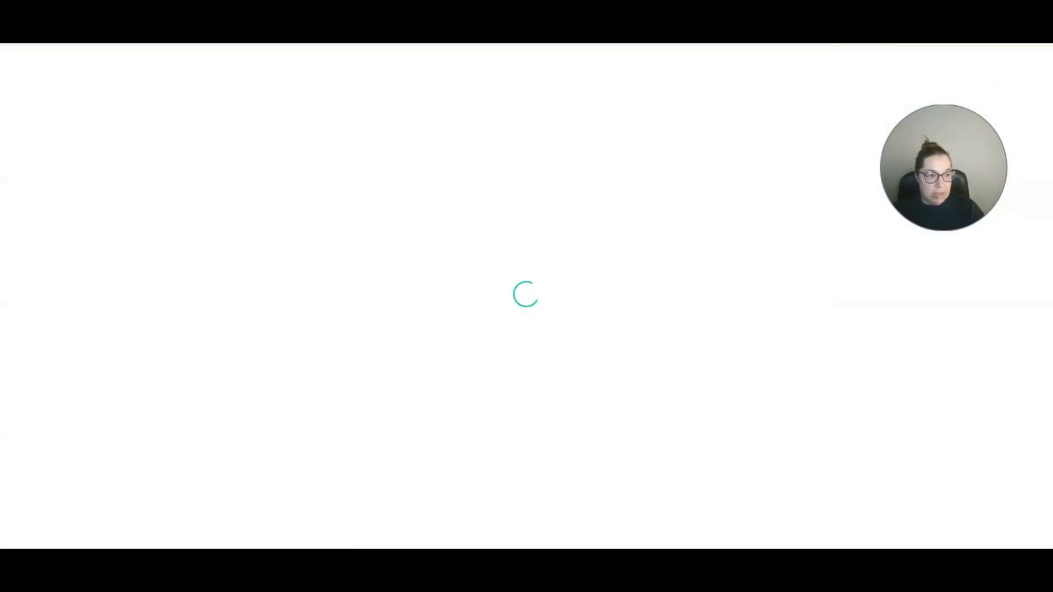
left_click(997, 61)
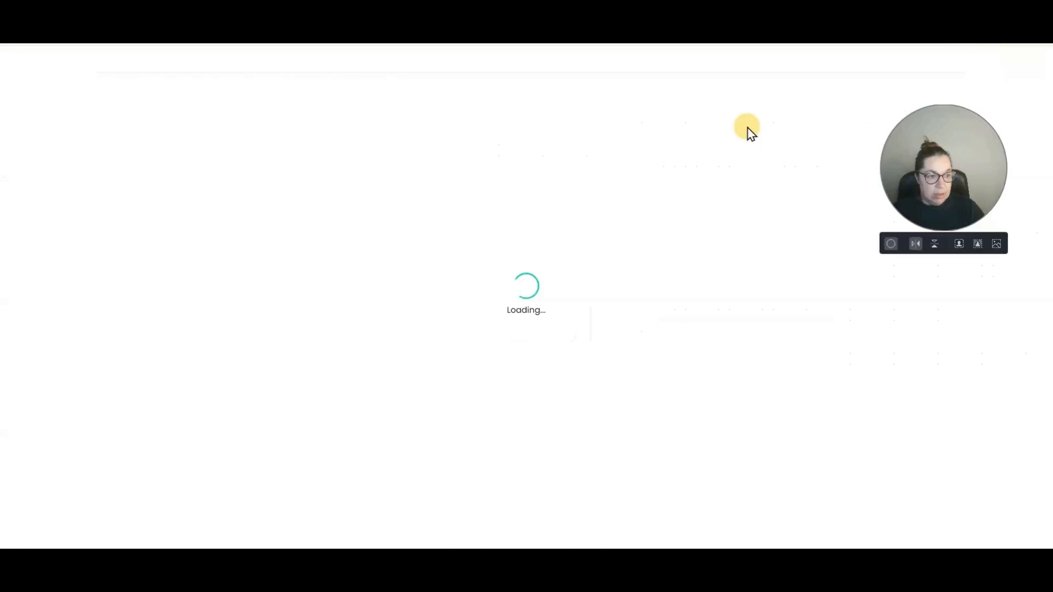
left_click(24, 65)
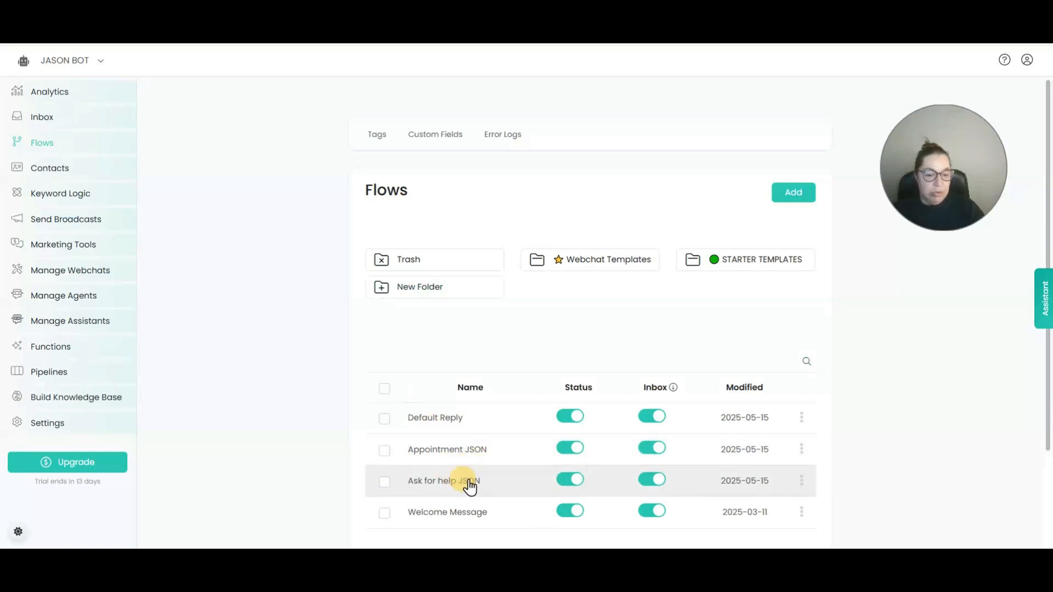
Look at the JSON Tool flow's actions in STARTER TEMPLATES, then open Ask for help JSON from the main Flows folder.
left_click(737, 269)
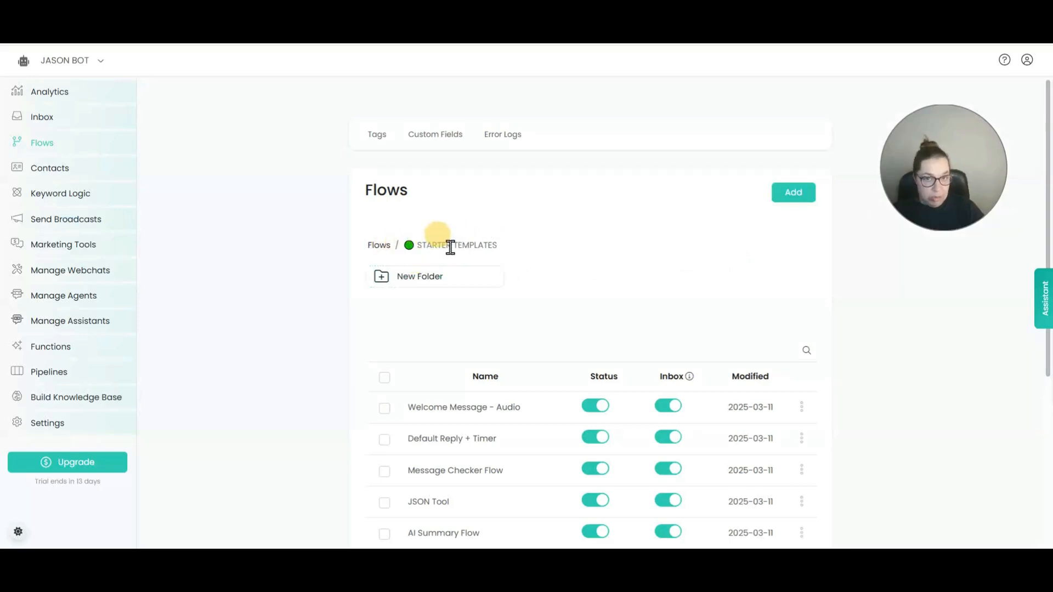
scroll(465, 397, "down", 2)
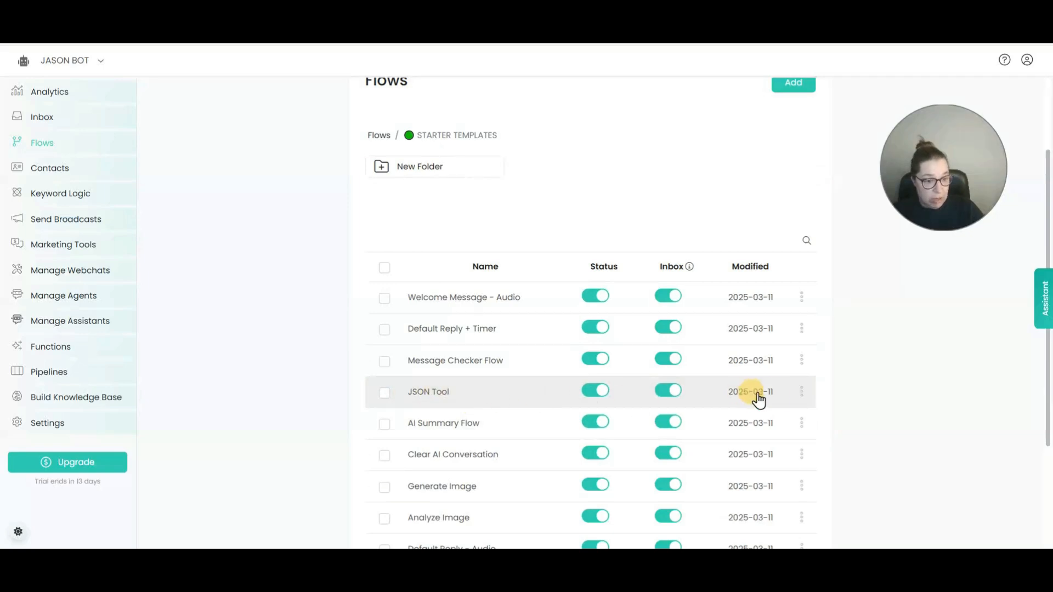
left_click(801, 391)
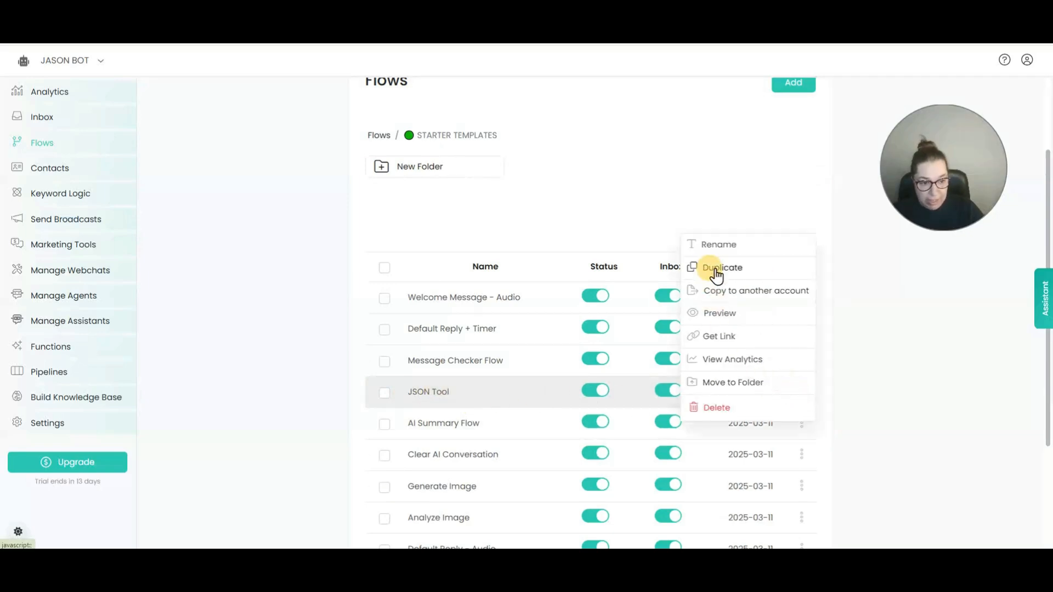
left_click(377, 136)
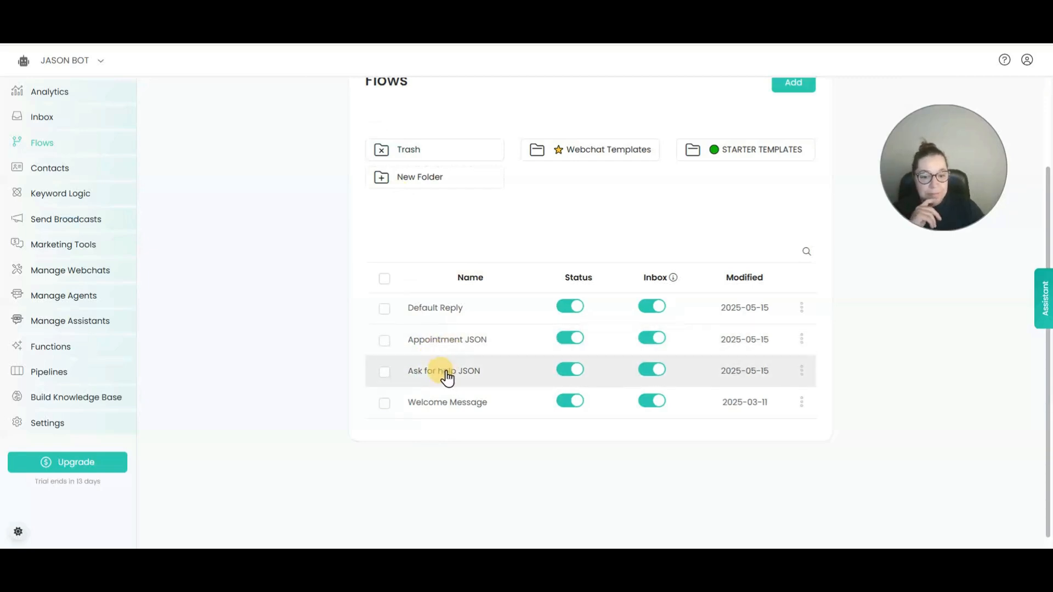
left_click(447, 374)
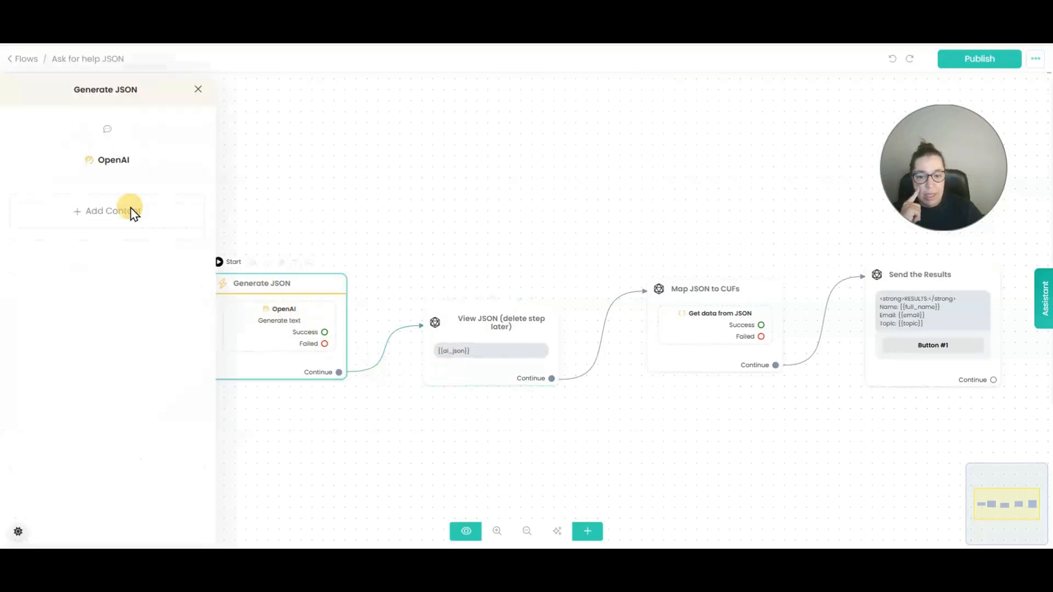
Review the Generate JSON step's Business Information prompt and the opening of its user message.
left_click(97, 161)
left_click_drag(479, 208, 301, 178)
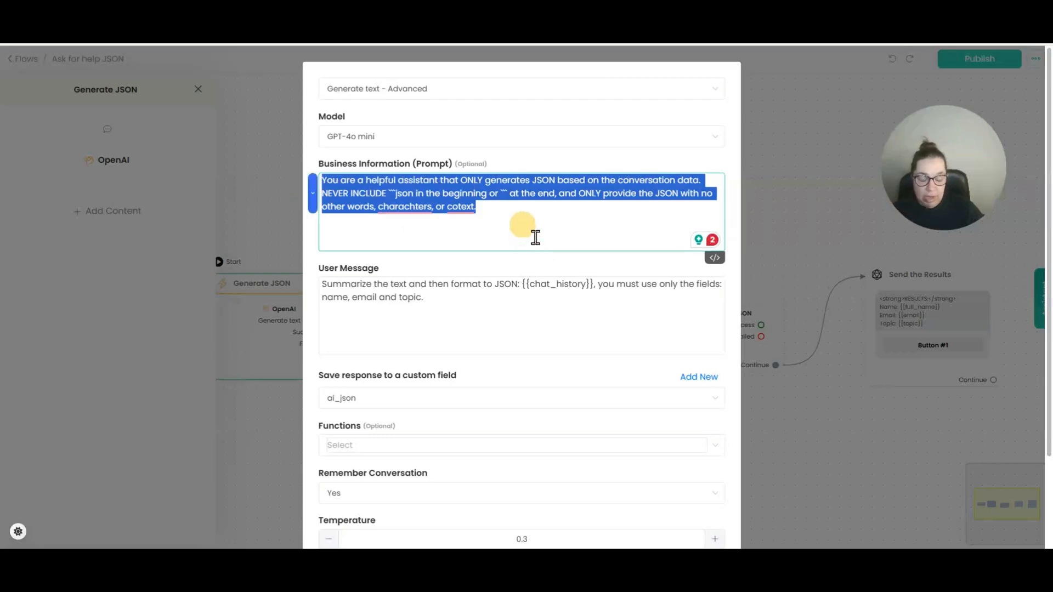
left_click(466, 296)
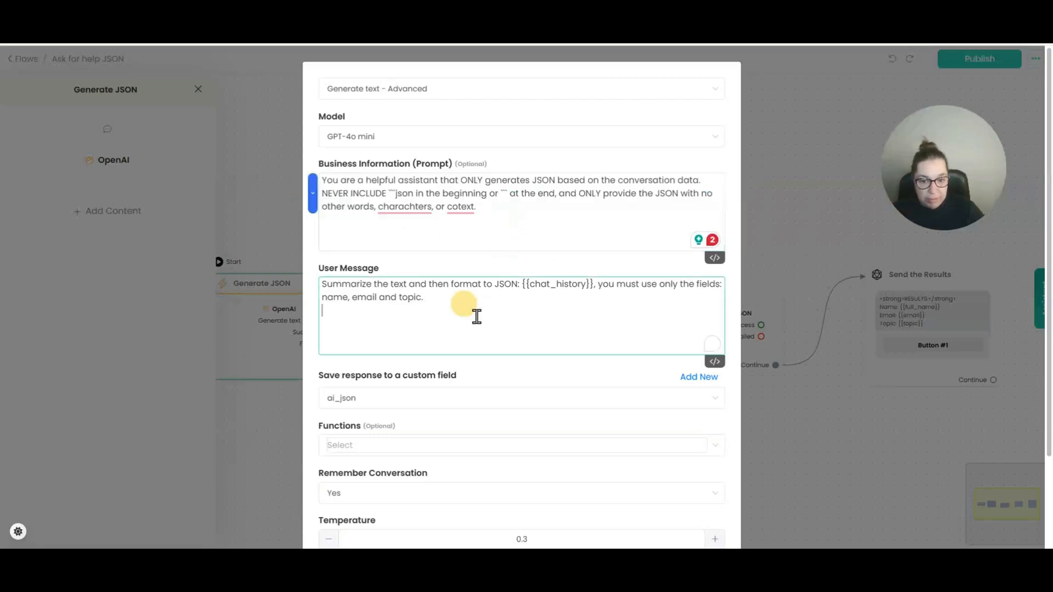
left_click_drag(322, 285, 610, 294)
left_click(600, 286)
Confirm the user message limits fields to name, email and topic, then save the settings.
left_click(618, 311)
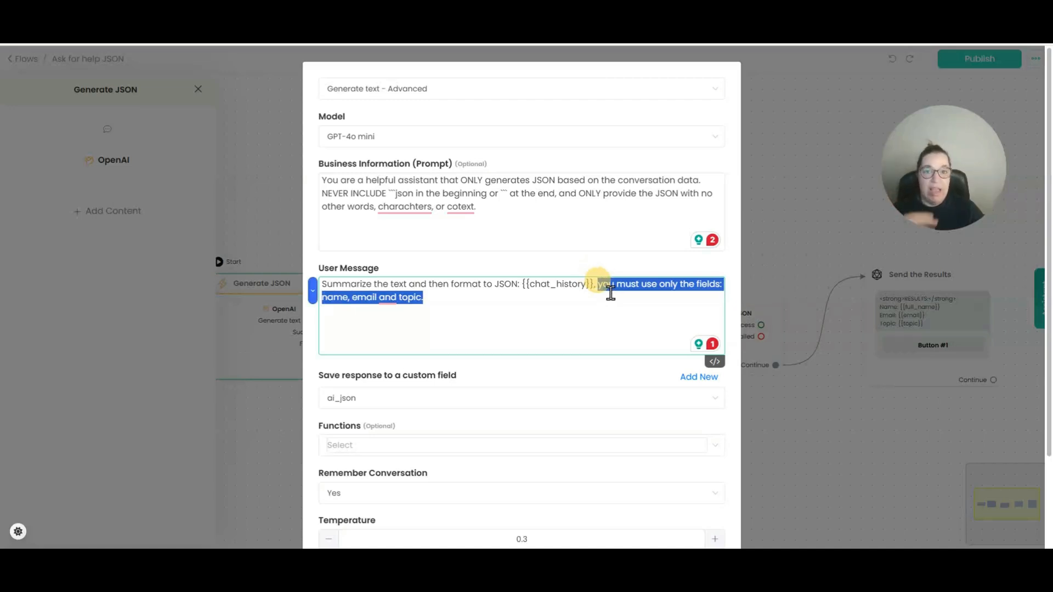
left_click(612, 299)
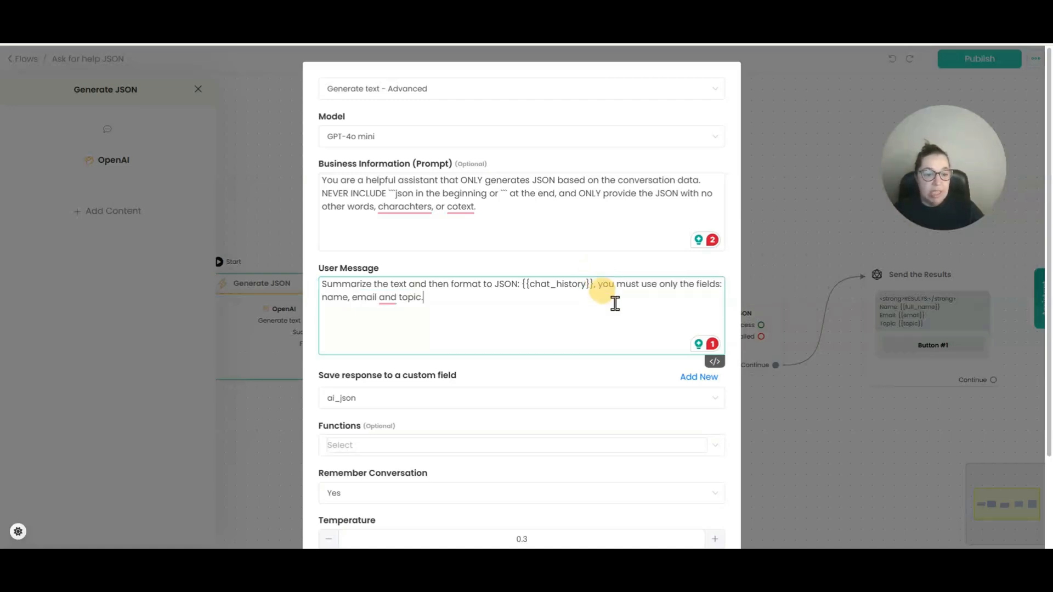
left_click_drag(600, 290, 603, 294)
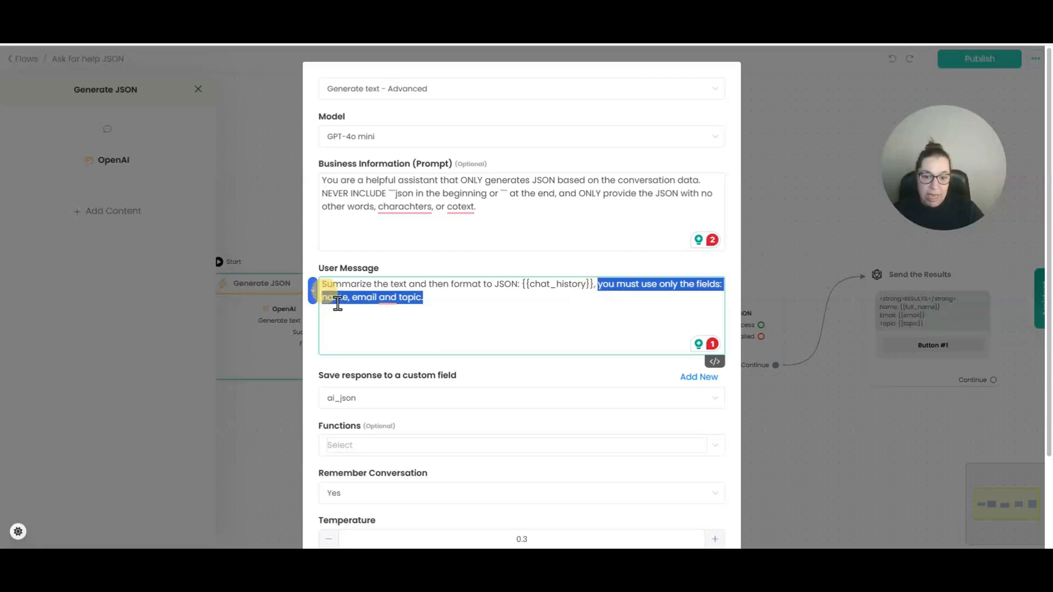
left_click(370, 298)
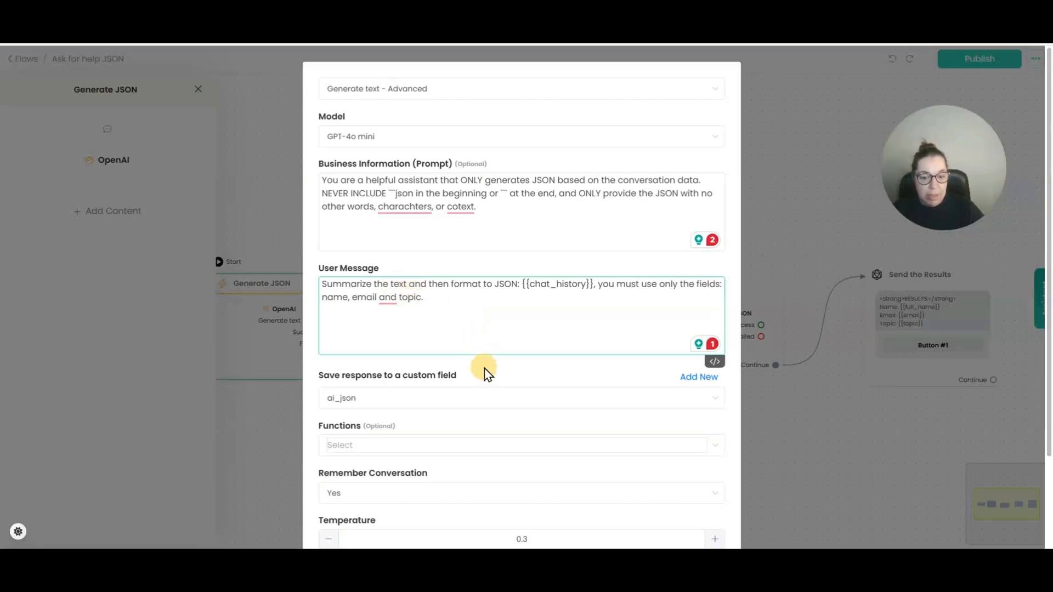
left_click_drag(322, 297, 418, 312)
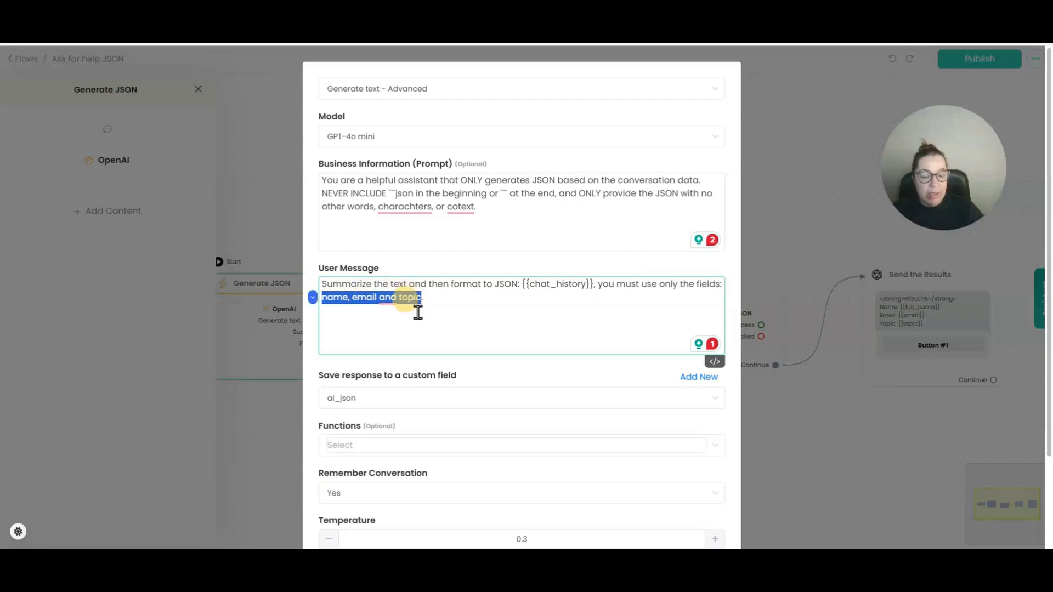
left_click(444, 330)
scroll(444, 330, "down", 2)
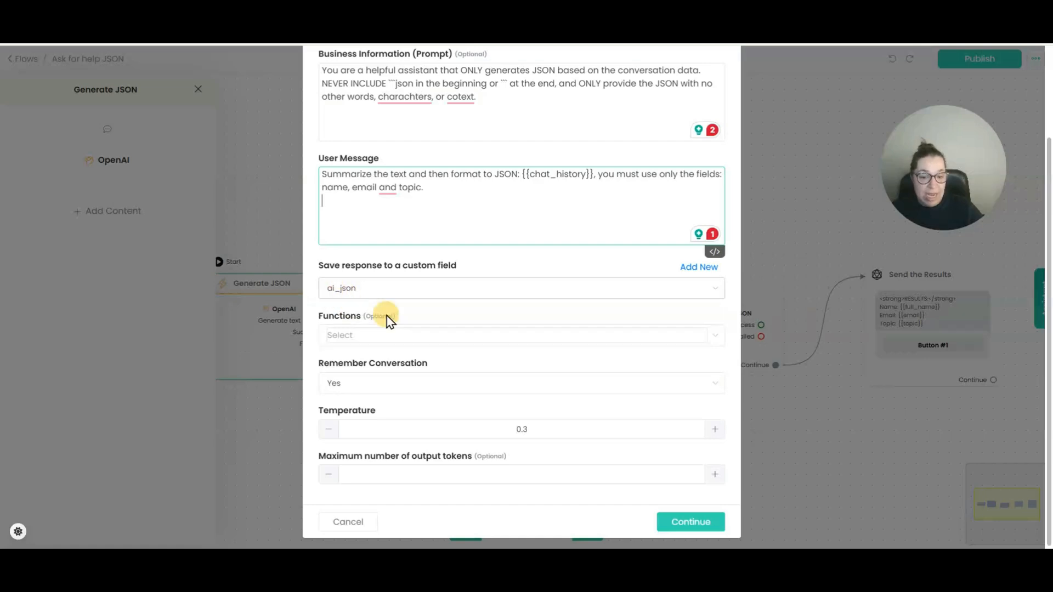
left_click(678, 523)
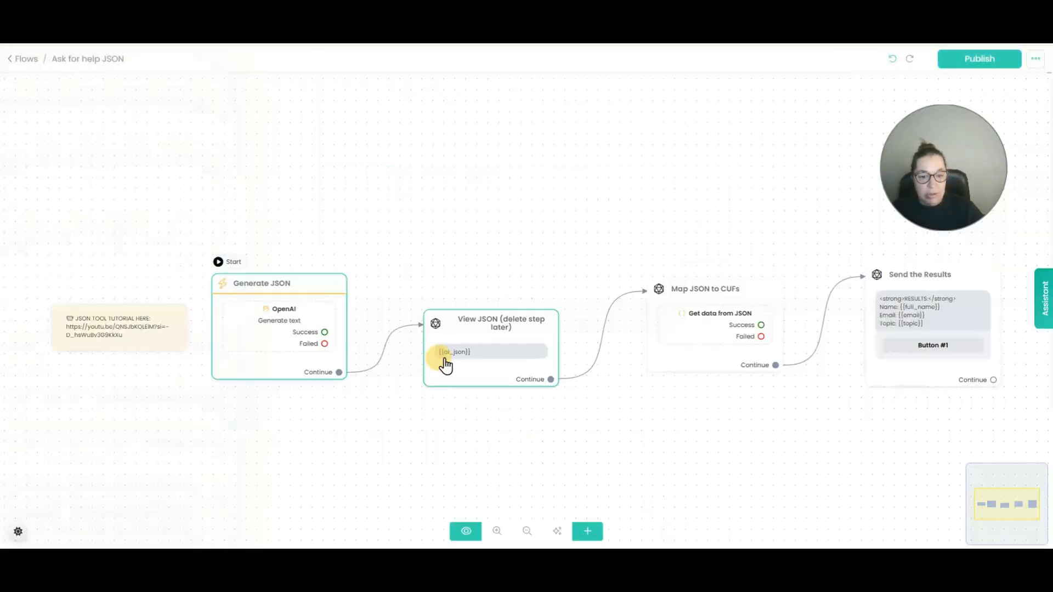
Reposition the View JSON and Generate JSON steps on the canvas.
left_click_drag(445, 360, 483, 379)
left_click_drag(274, 326, 321, 305)
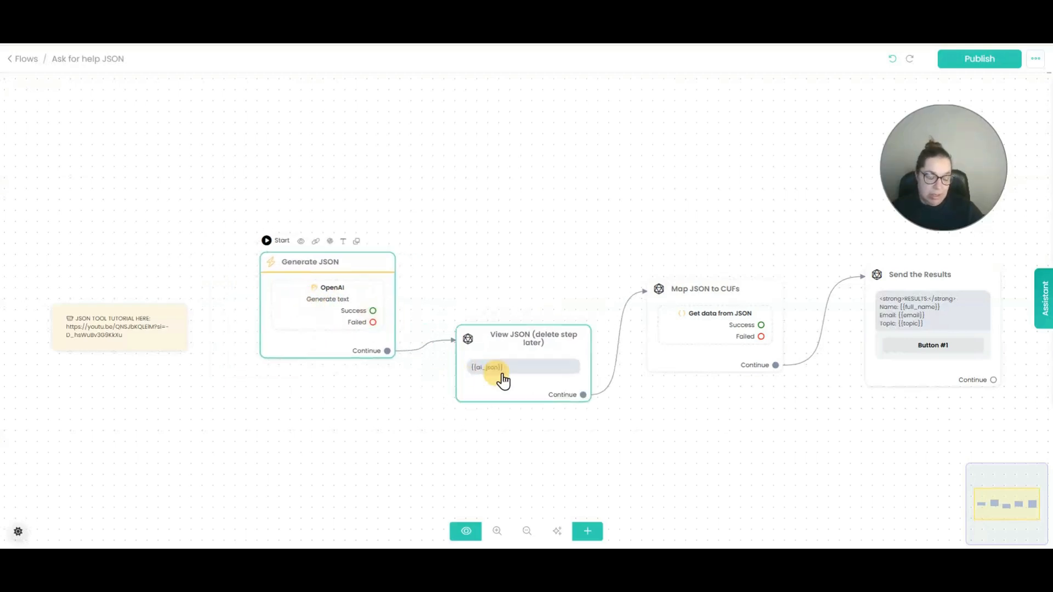
left_click_drag(502, 380, 508, 382)
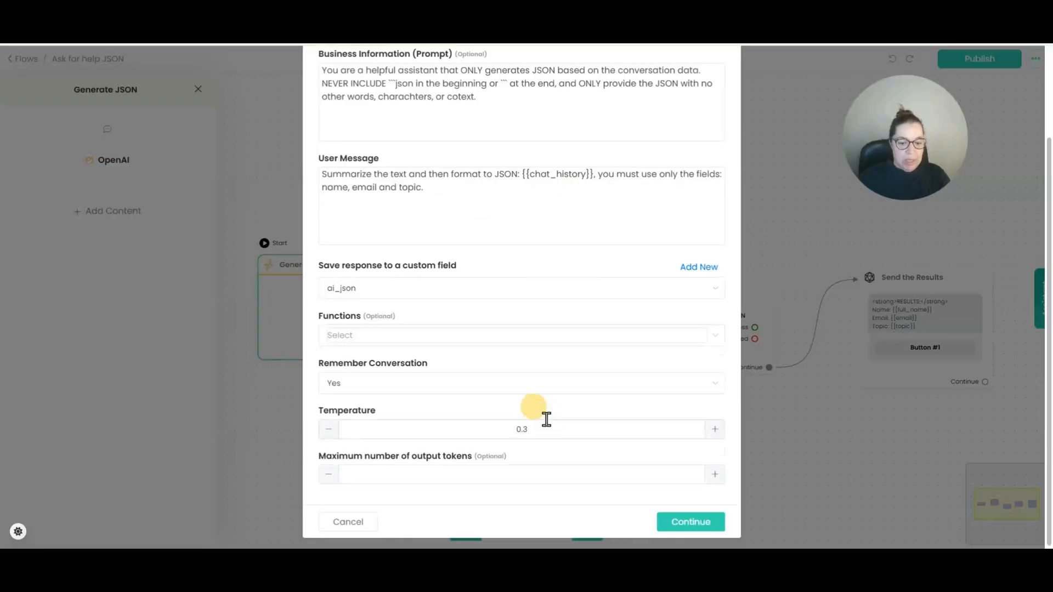
Close the OpenAI settings and start the flow's live preview in the assistant panel.
left_click(356, 519)
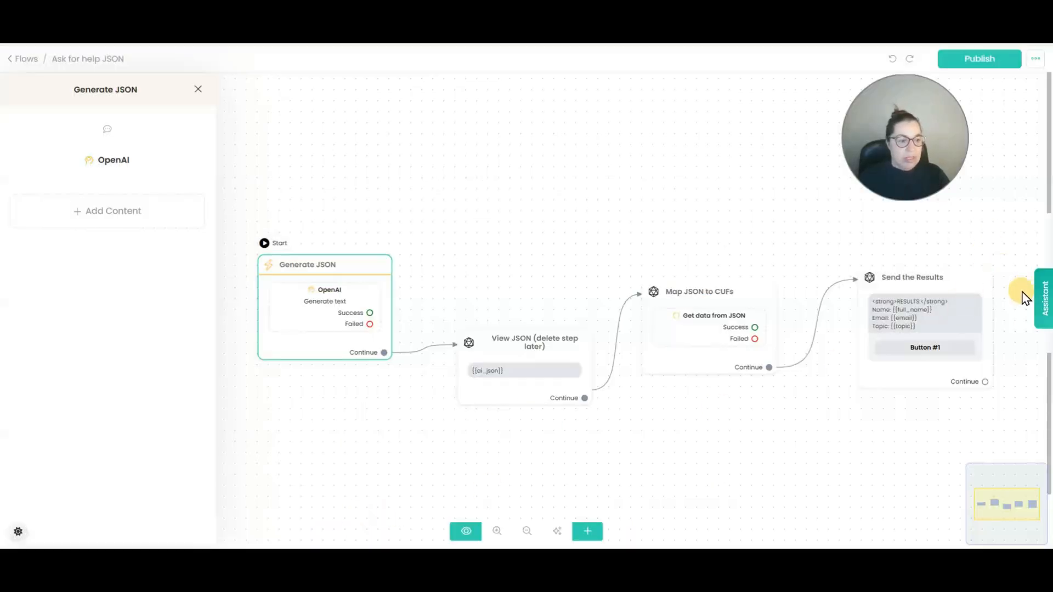
left_click(1040, 298)
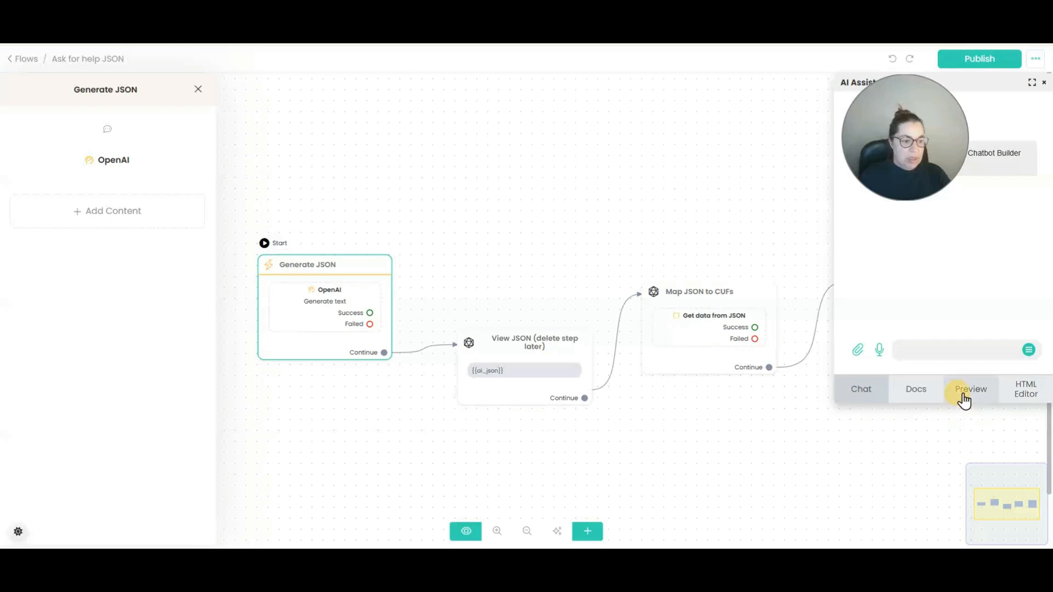
left_click_drag(913, 163, 747, 145)
left_click(975, 400)
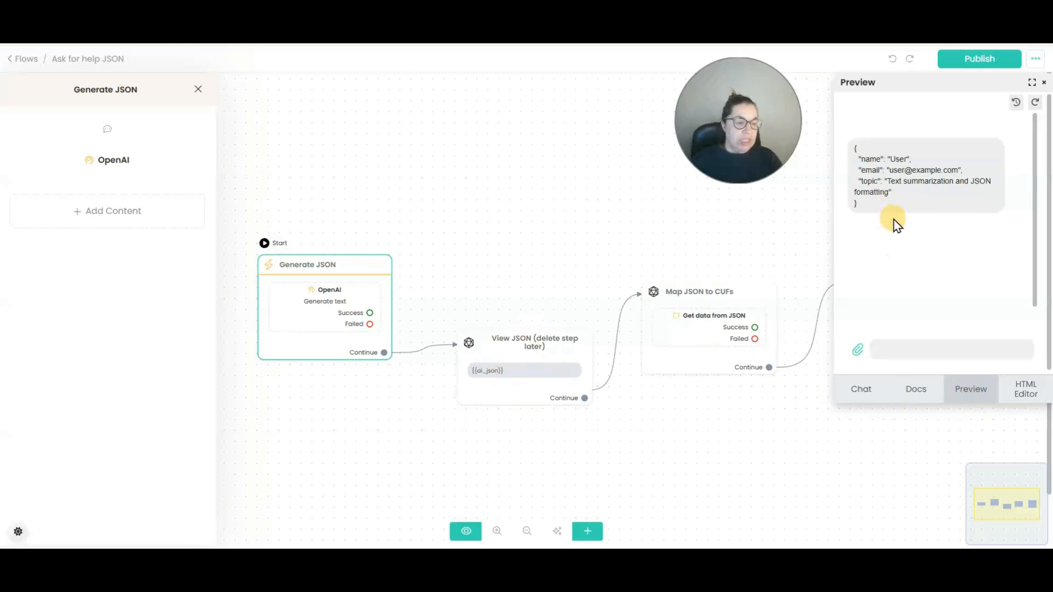
Copy the generated JSON reply from the preview and bring it to JSON Path Finder.
left_click_drag(908, 182, 853, 109)
key("ctrl+c")
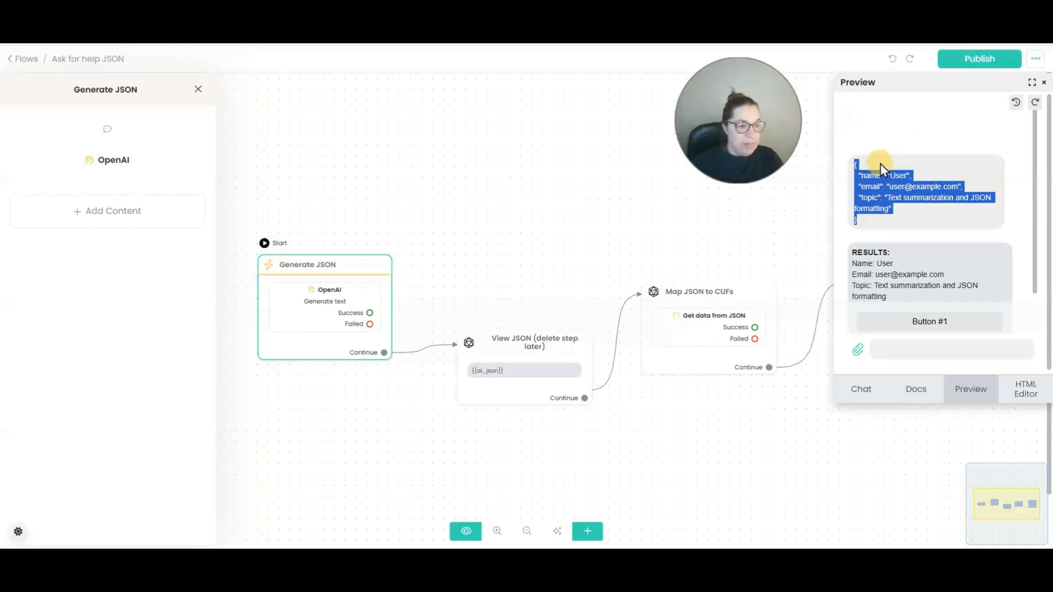
right_click(883, 180)
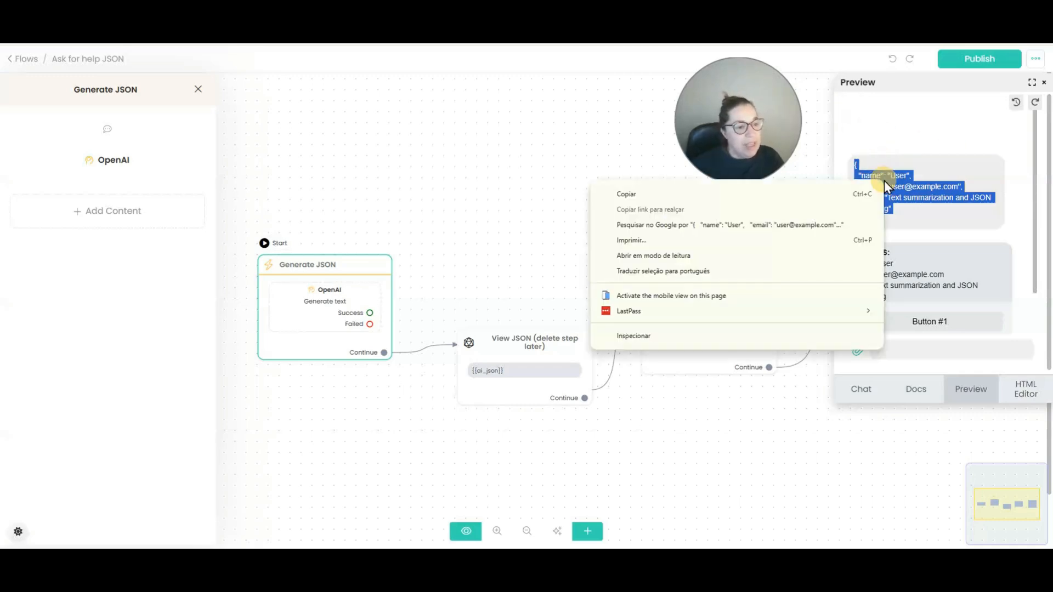
left_click(684, 193)
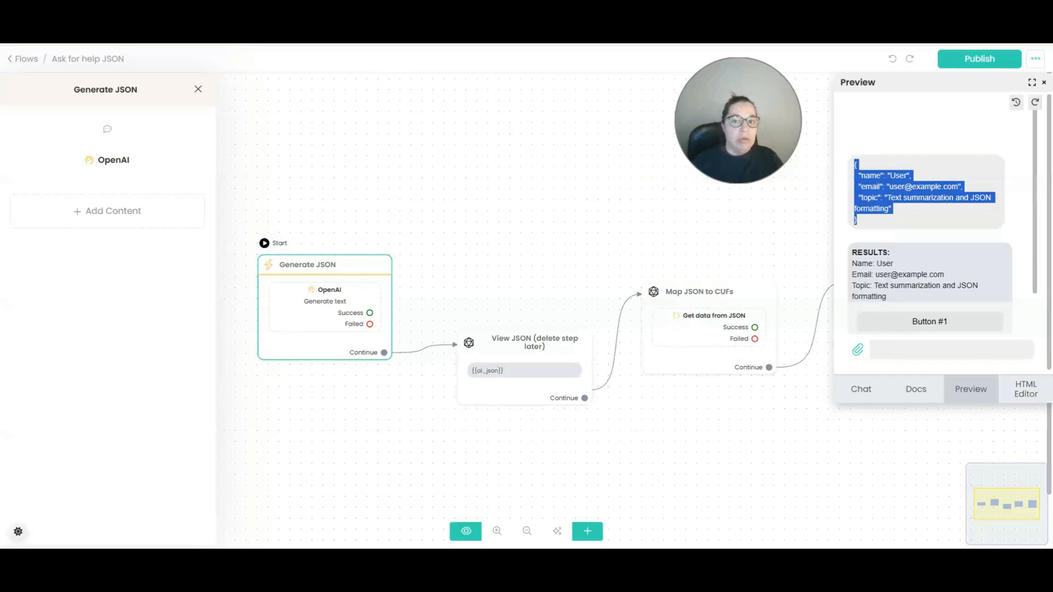
left_click(175, 6)
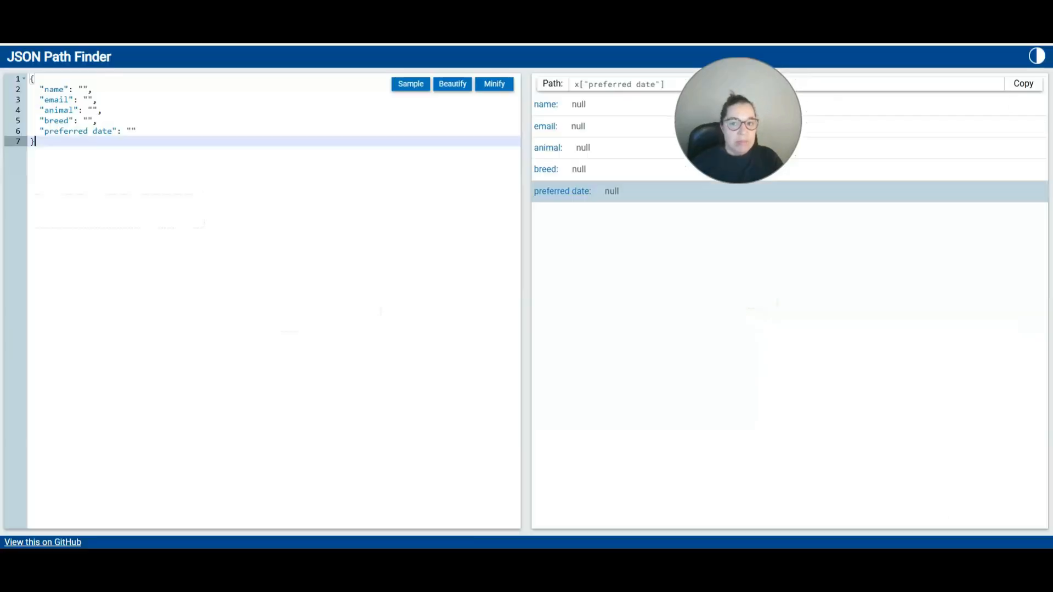
Replace the old sample JSON in the editor with the copied name, email and topic JSON.
left_click_drag(31, 140, 30, 79)
key("ctrl+a")
key("Delete")
left_click(64, 108)
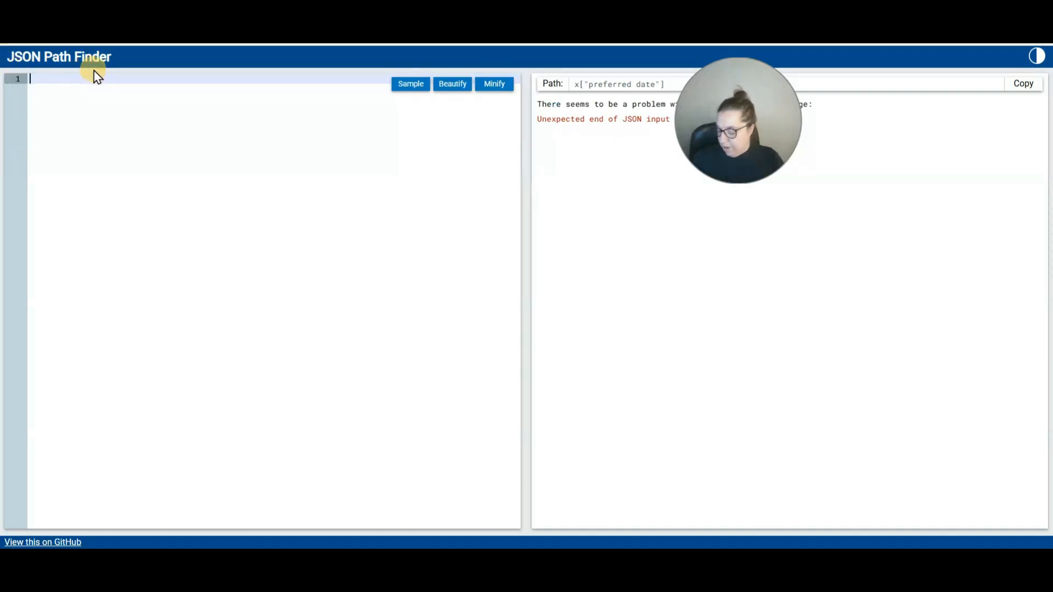
key("ctrl+v")
mouse_move(771, 166)
left_click_drag(771, 166, 953, 270)
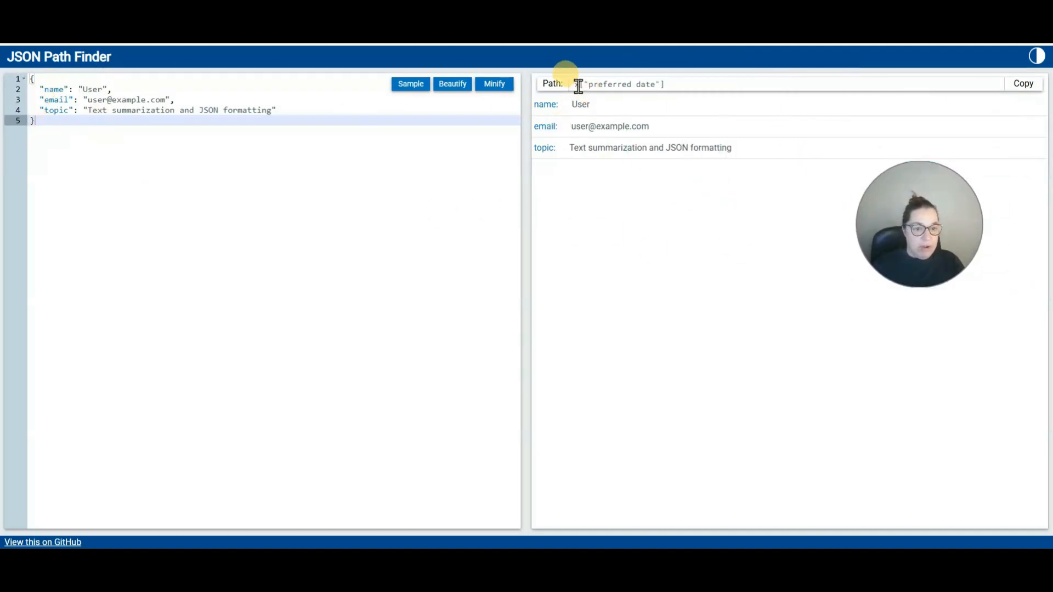
Get the paths x.name, x.email and x.topic for the three fields.
left_click(541, 107)
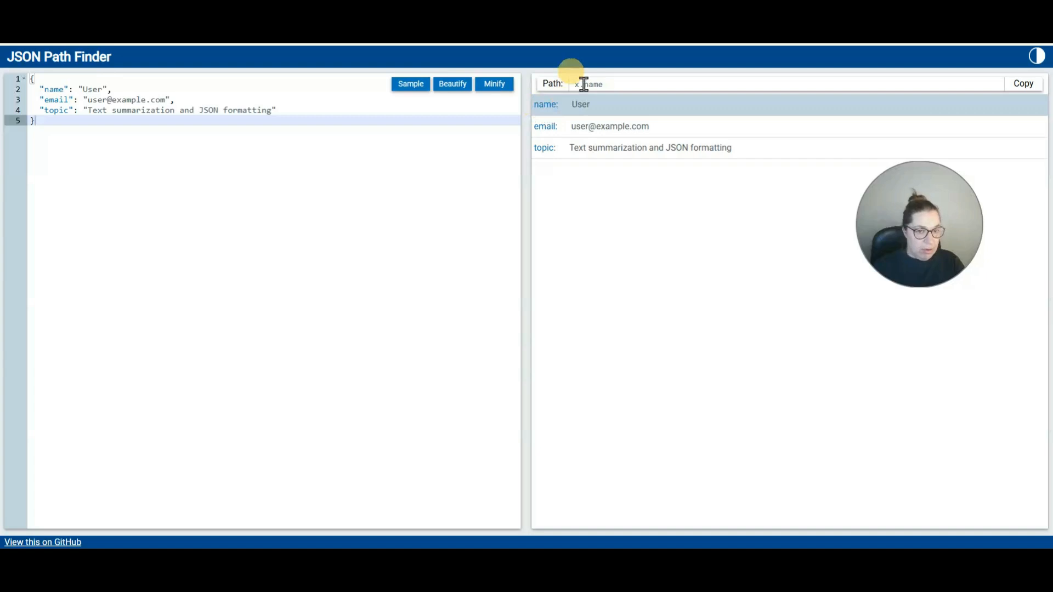
left_click_drag(571, 84, 609, 84)
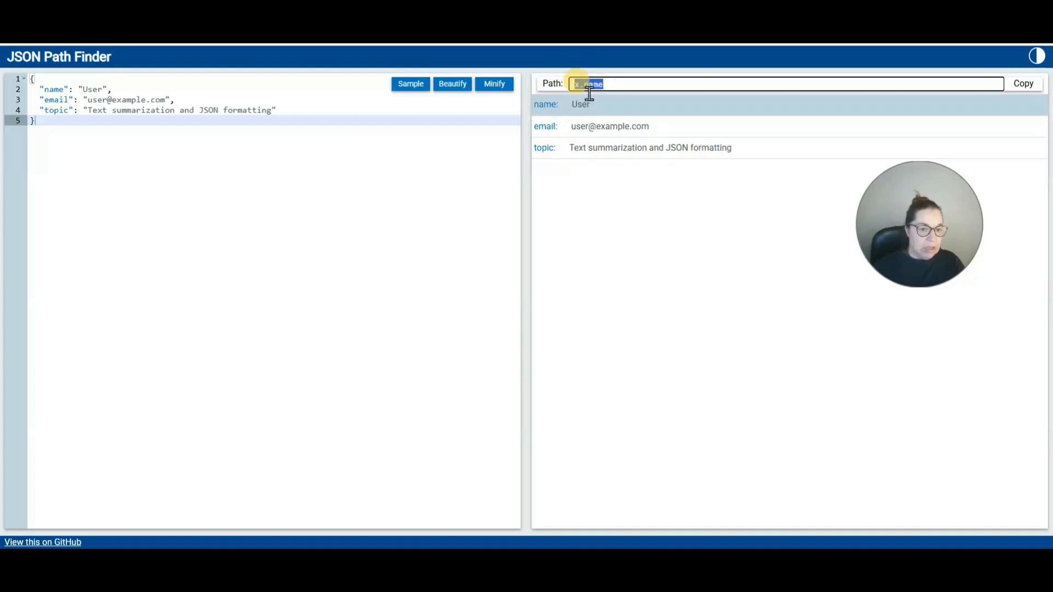
left_click(544, 131)
left_click(537, 159)
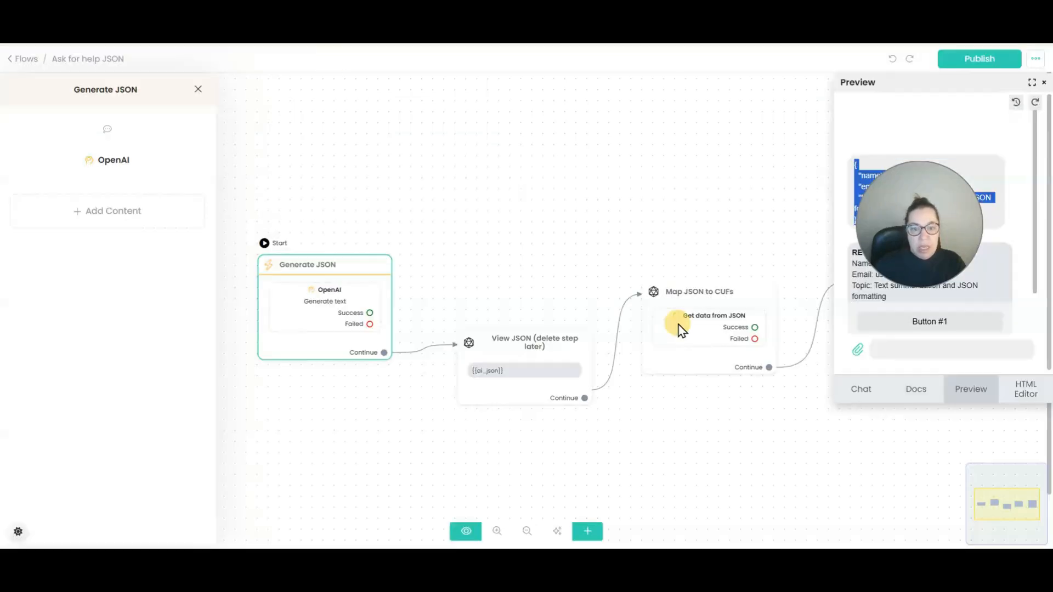
Back in the Ask for help JSON flow, open Map JSON to CUFs and its Get data from JSON action.
left_click(623, 181)
left_click(565, 296)
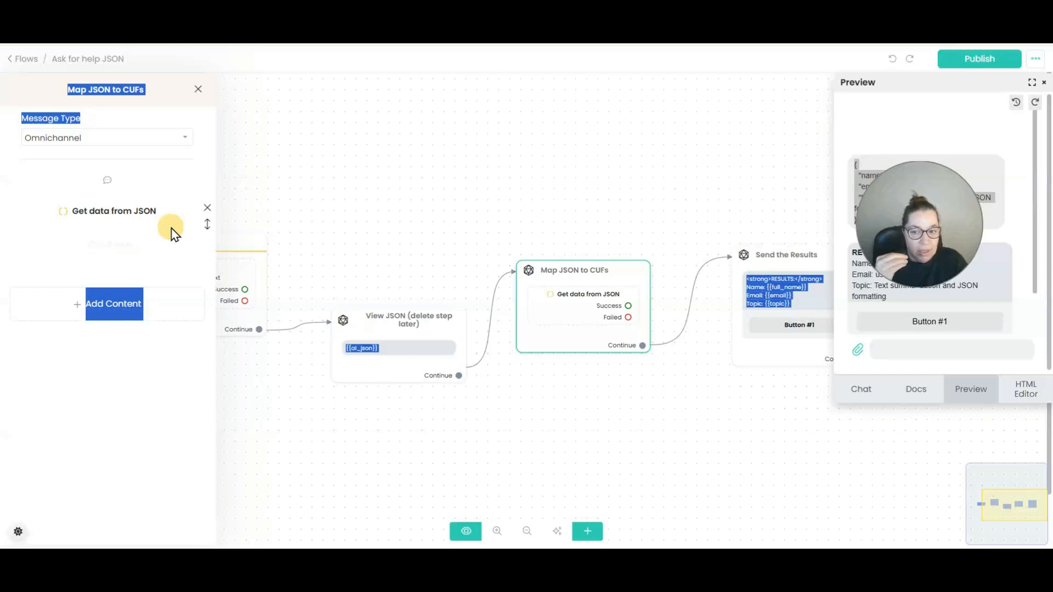
left_click(570, 299)
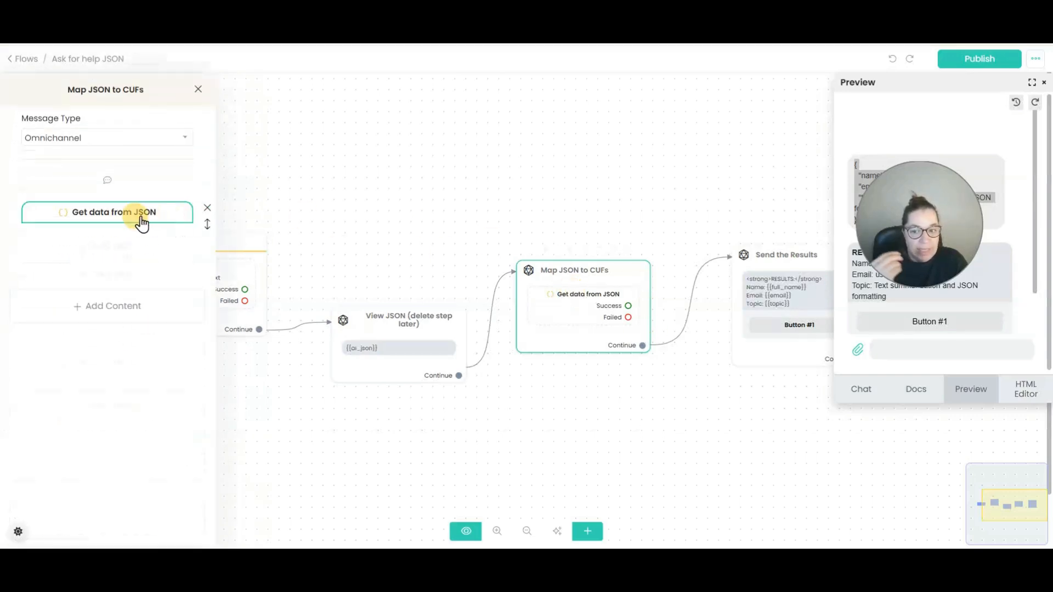
left_click(137, 212)
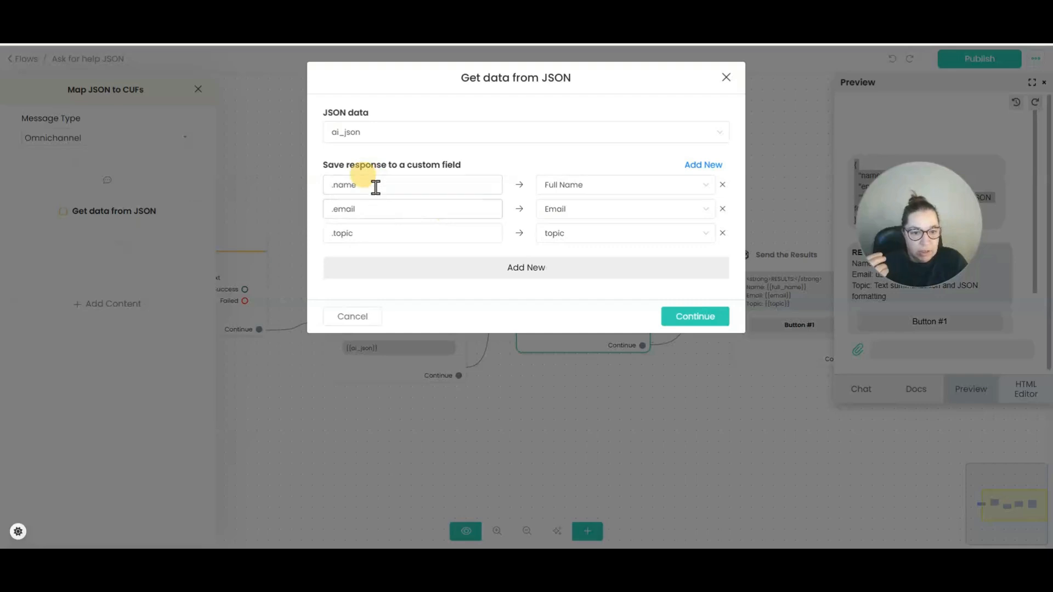
Re-paste the .topic path, map .name to the Full Name field, and confirm the mappings.
left_click_drag(356, 238, 305, 227)
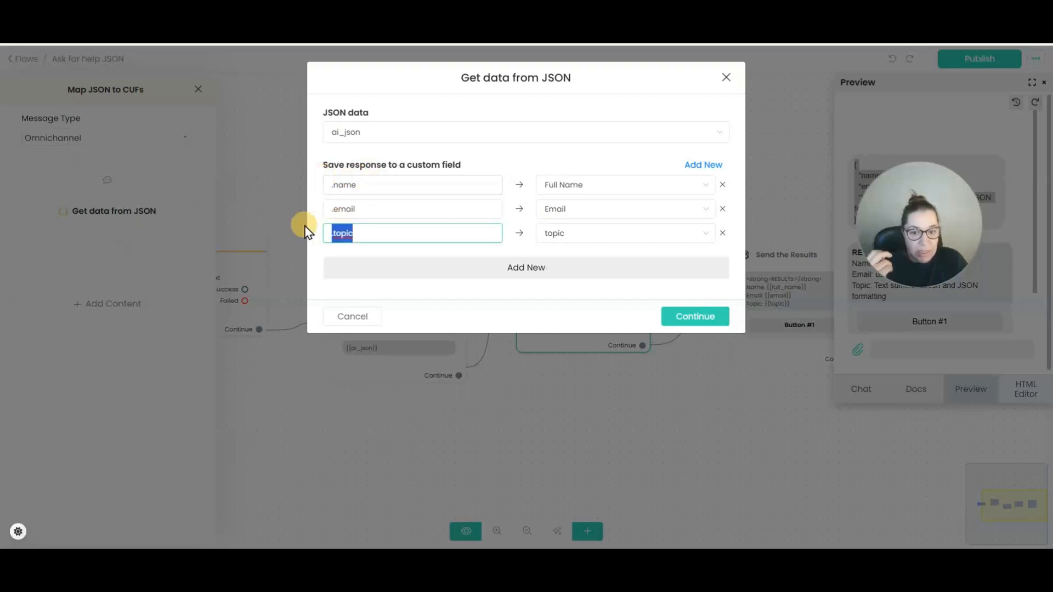
type("$.topic")
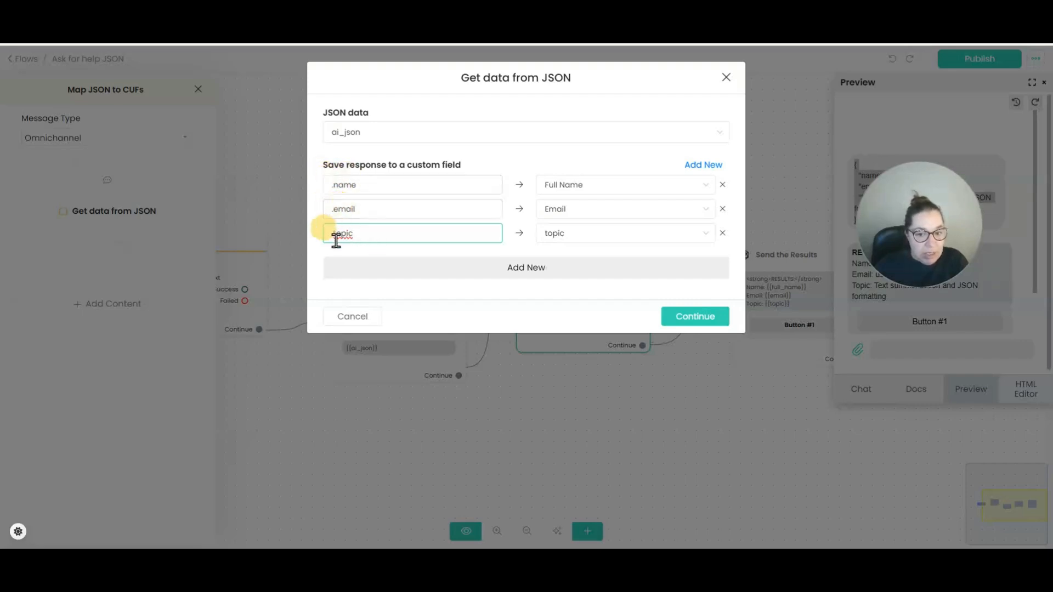
left_click(697, 193)
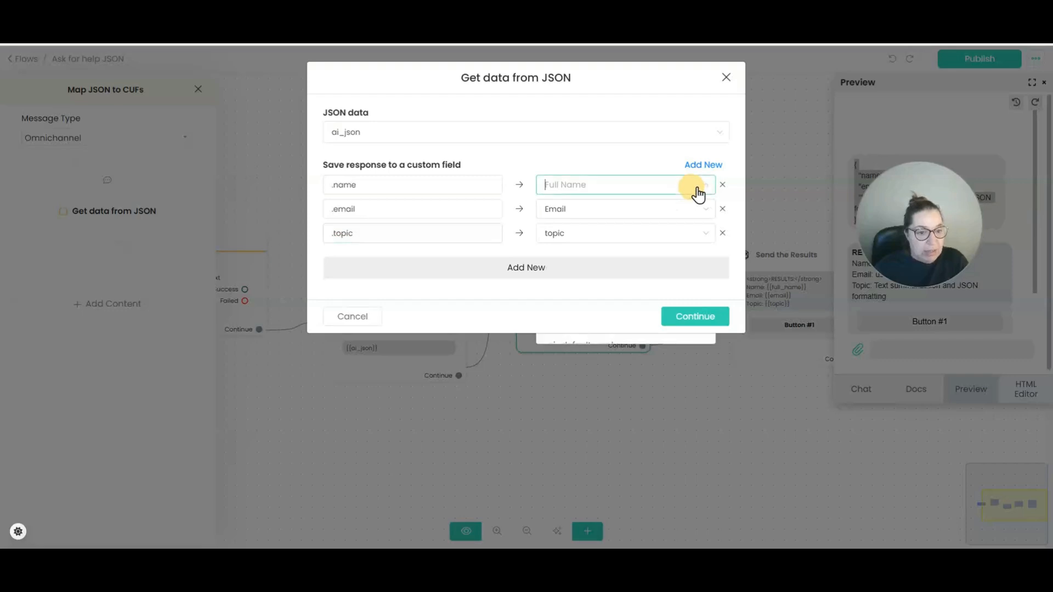
left_click(697, 189)
left_click(696, 190)
left_click(697, 189)
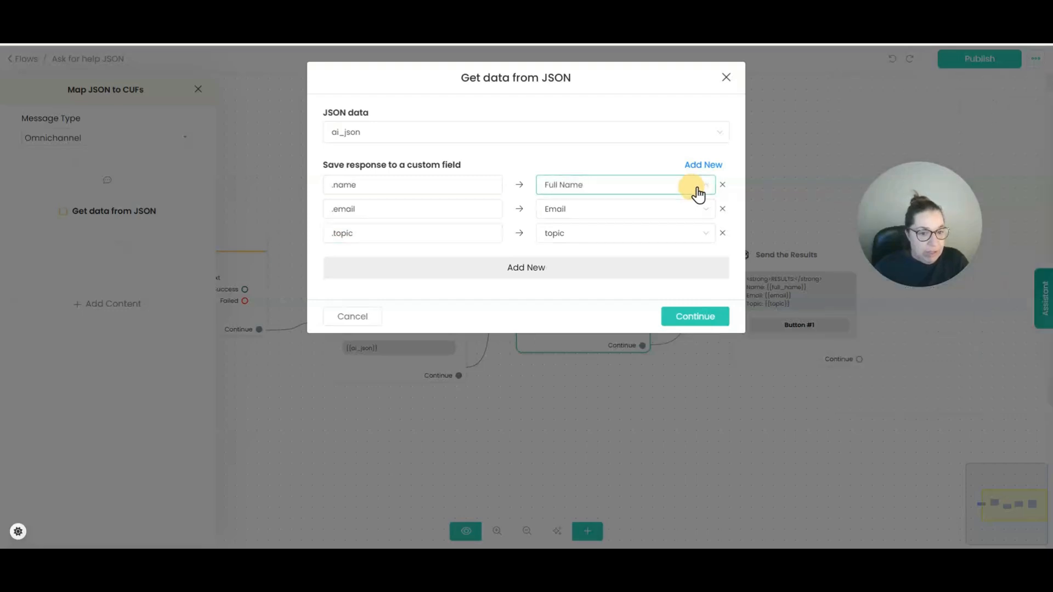
left_click(710, 192)
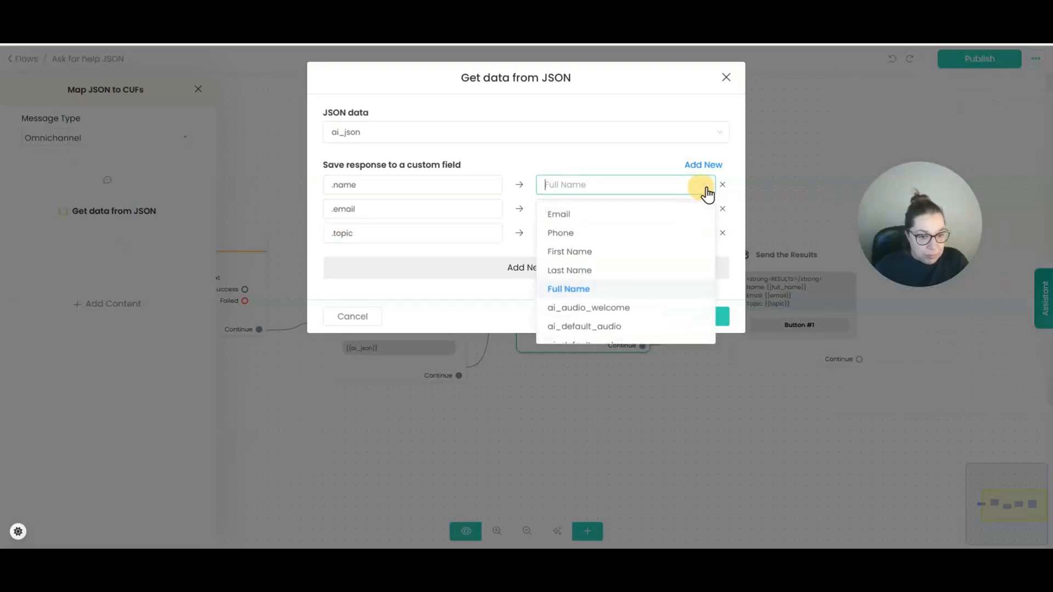
left_click(548, 290)
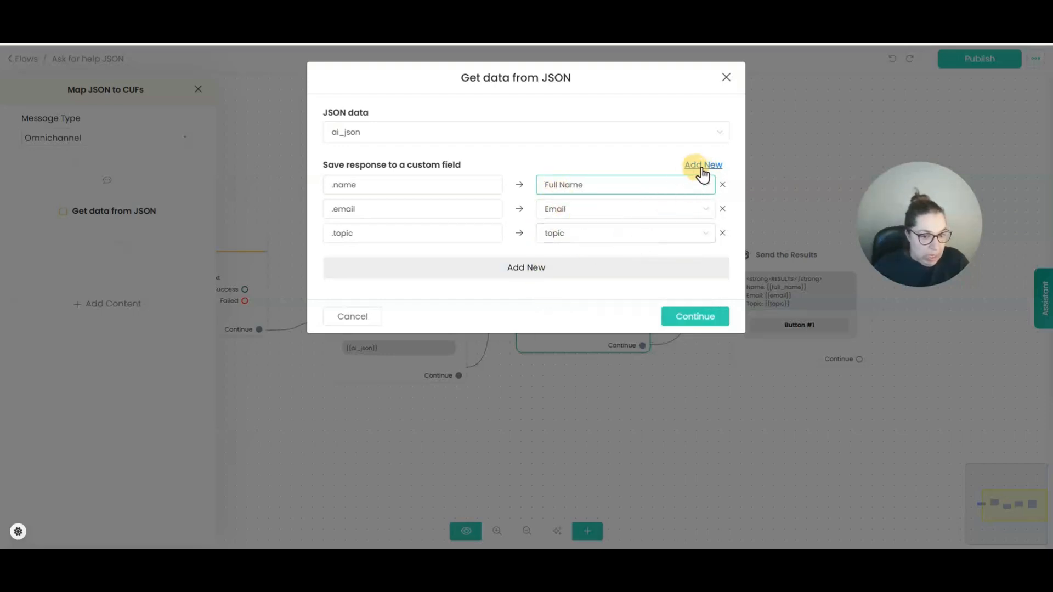
left_click(682, 318)
left_click(793, 308)
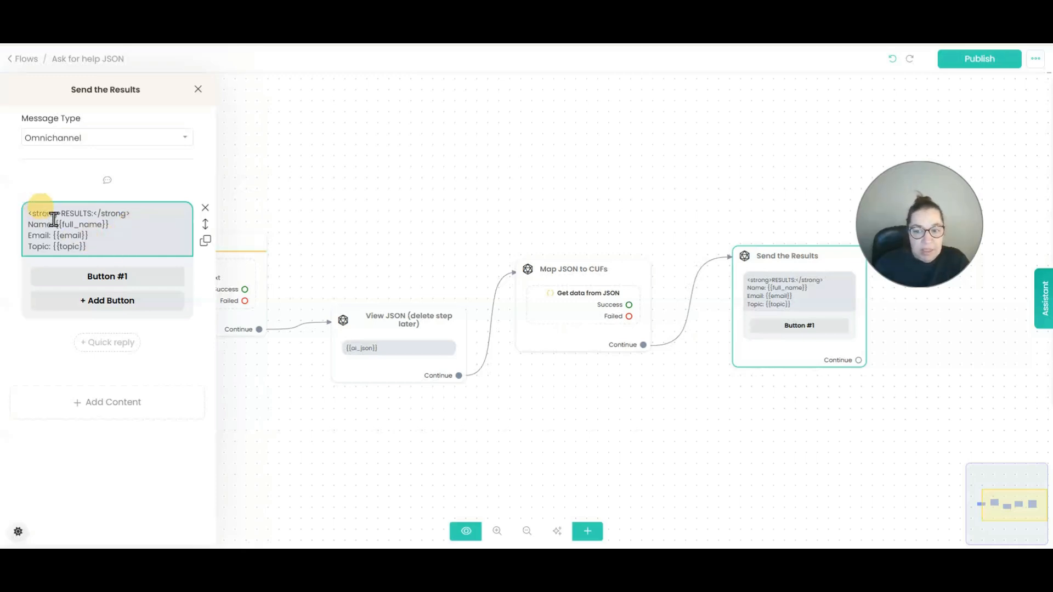
Check the results message's Name, Email and Topic lines, leave it unchanged, and publish the flow.
left_click_drag(28, 223, 104, 239)
left_click(40, 235)
left_click(95, 242)
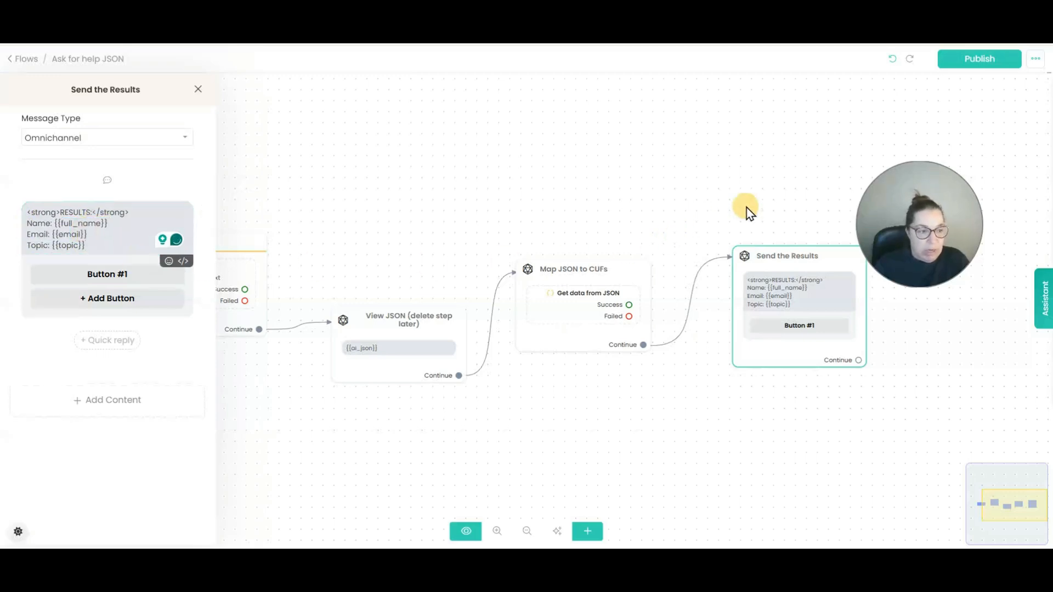
left_click(982, 62)
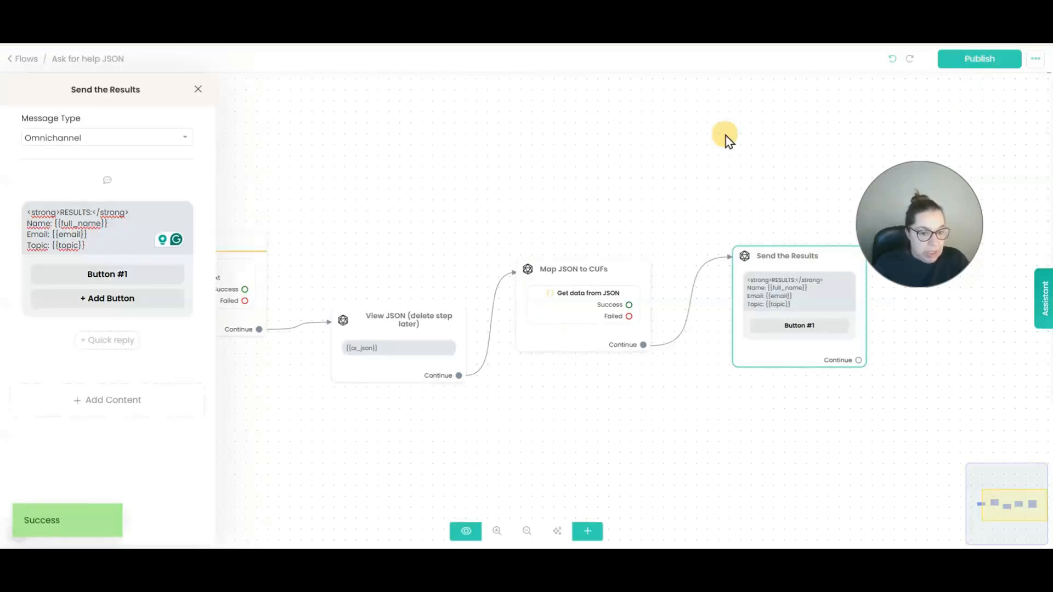
left_click(255, 263)
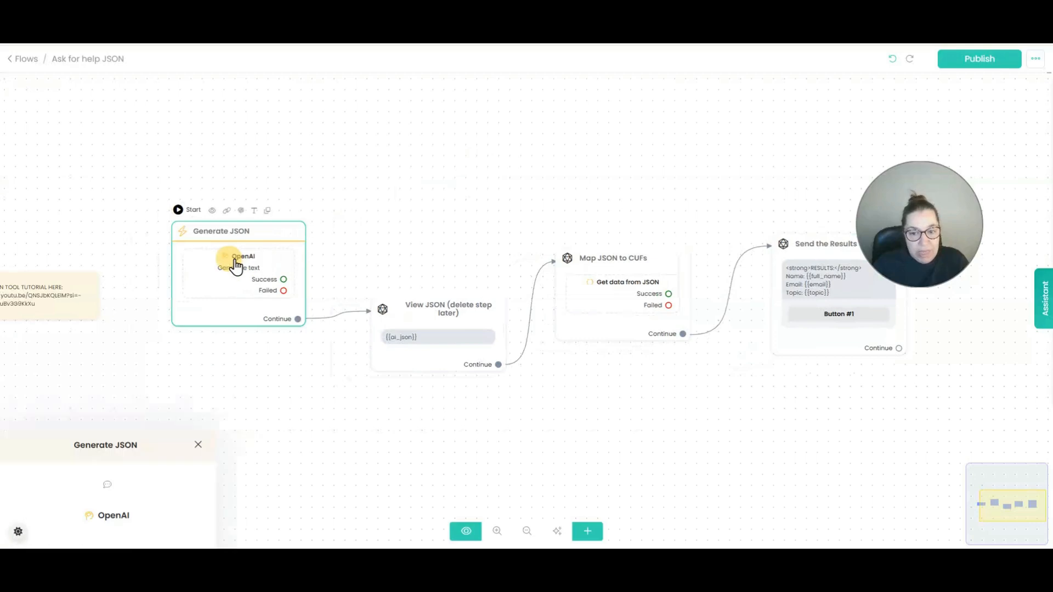
Append an 'Example:' line and the pasted name, email and topic sample JSON to the Generate JSON prompt.
left_click(113, 164)
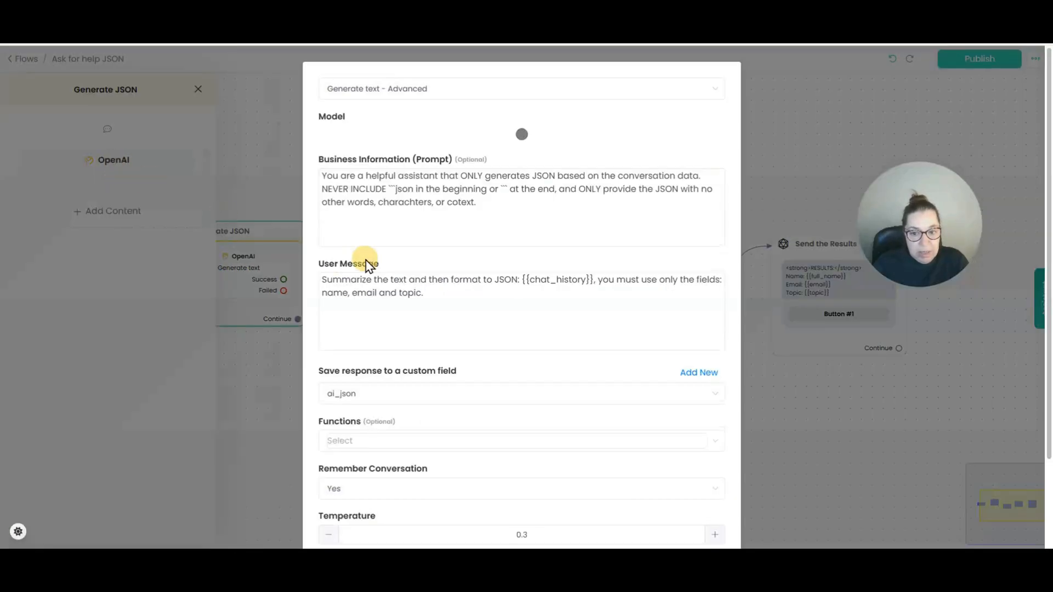
left_click(503, 217)
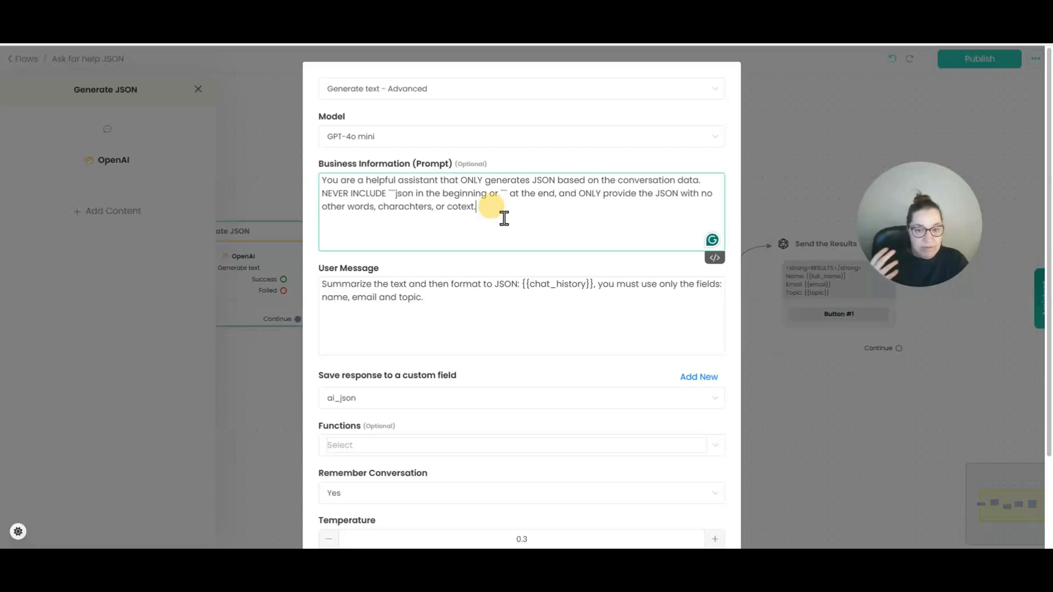
type("Example:")
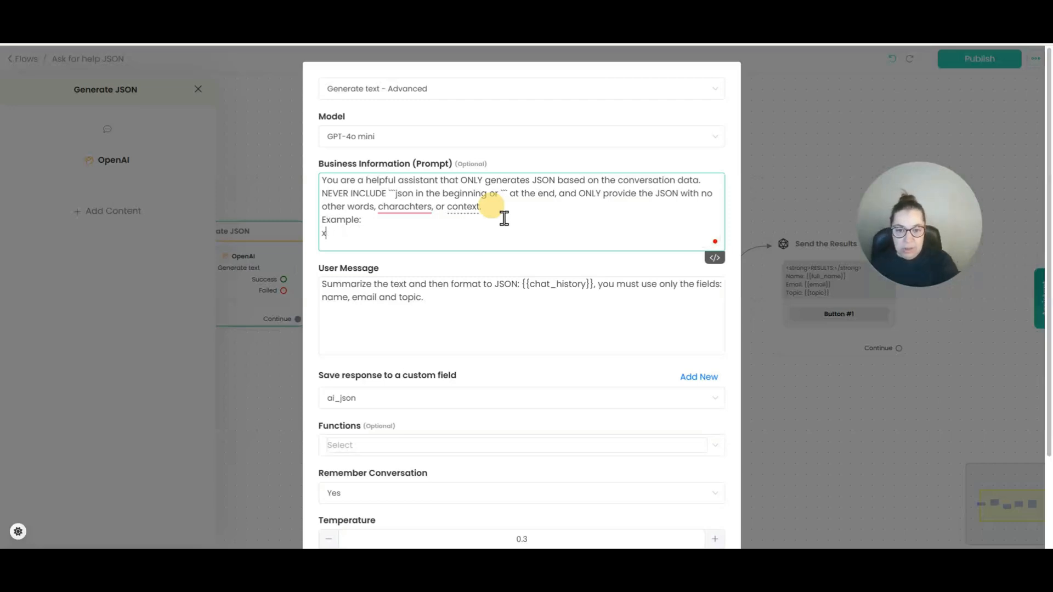
key("BackSpace")
left_click(375, 38)
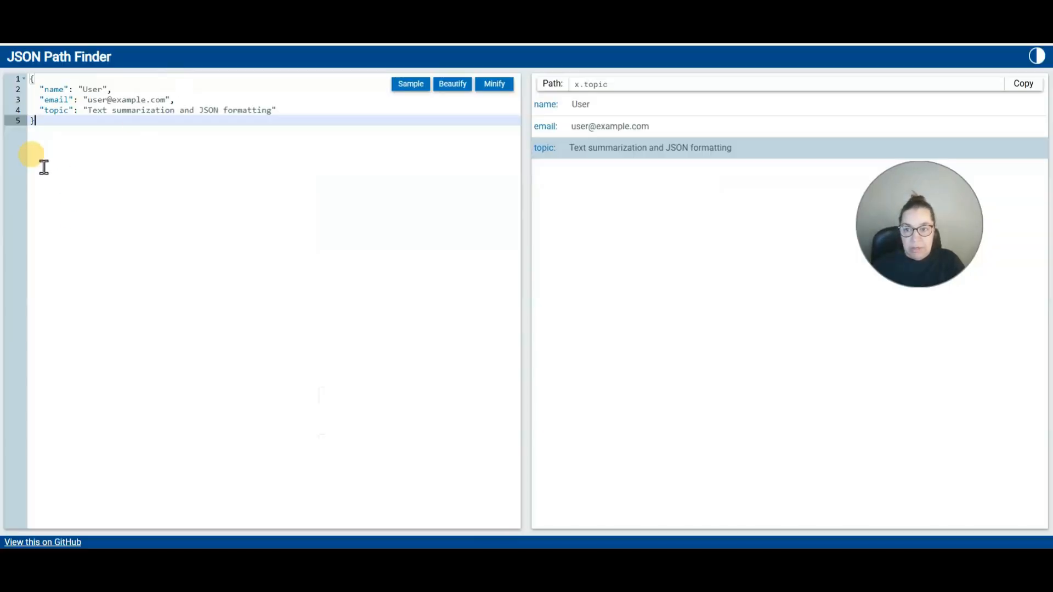
left_click_drag(35, 122, 34, 80)
key("ctrl+c")
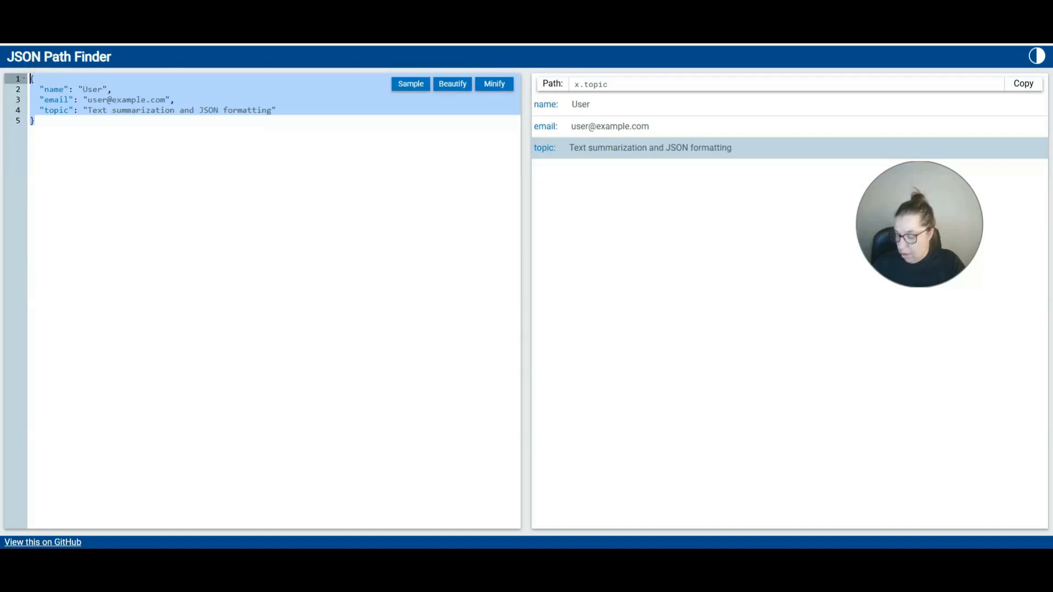
left_click(219, 39)
key("ctrl+v")
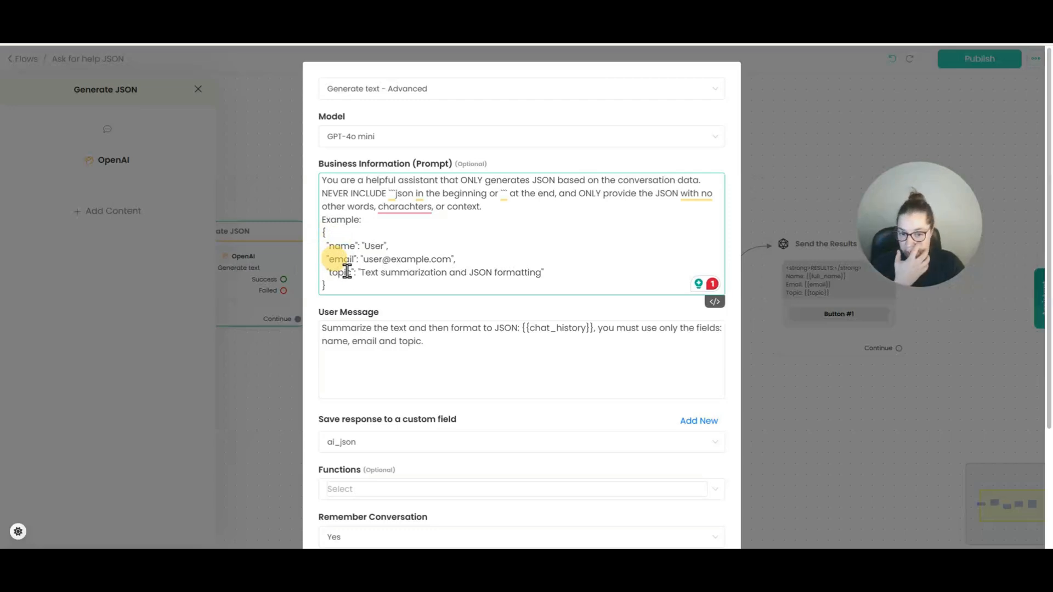
Confirm the OpenAI settings so the prompt keeps its example JSON, returning to the Ask for help JSON canvas.
scroll(477, 345, "down", 2)
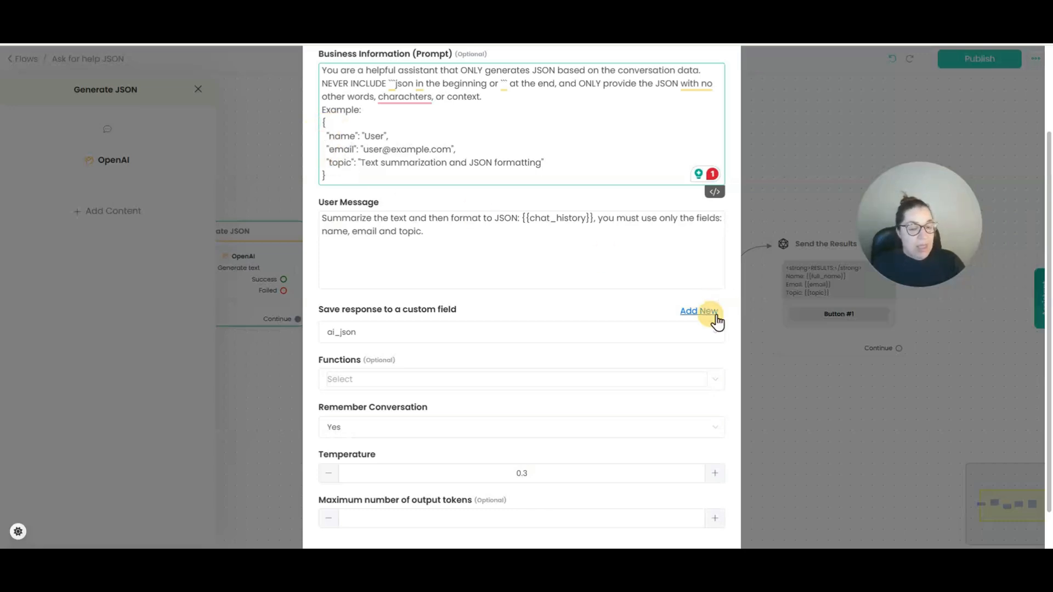
scroll(603, 461, "down", 1)
left_click(692, 520)
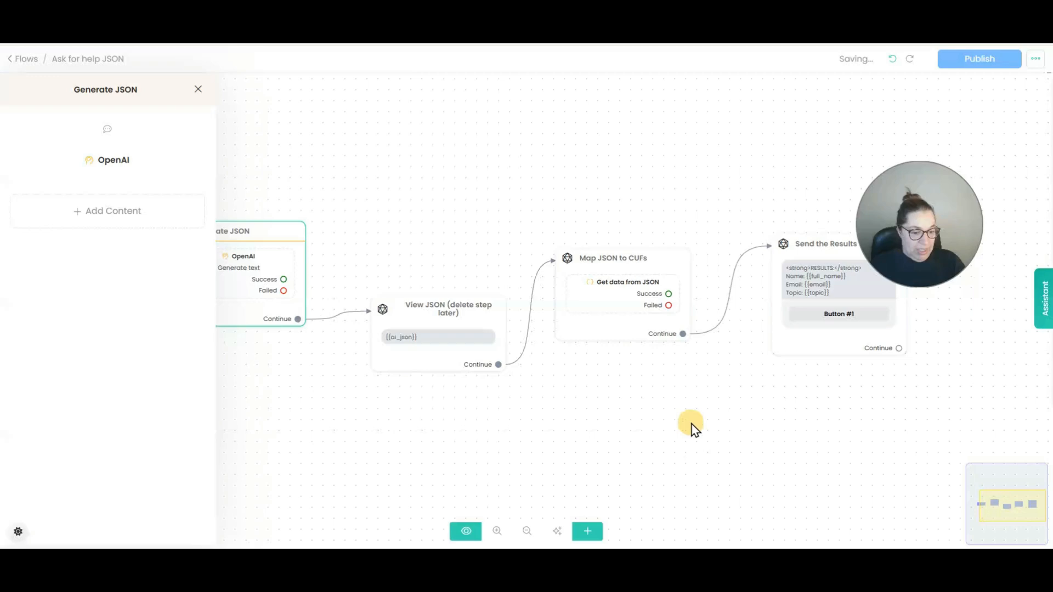
Review the Map JSON to CUFs step's Get data from JSON mappings without changing them.
left_click(622, 285)
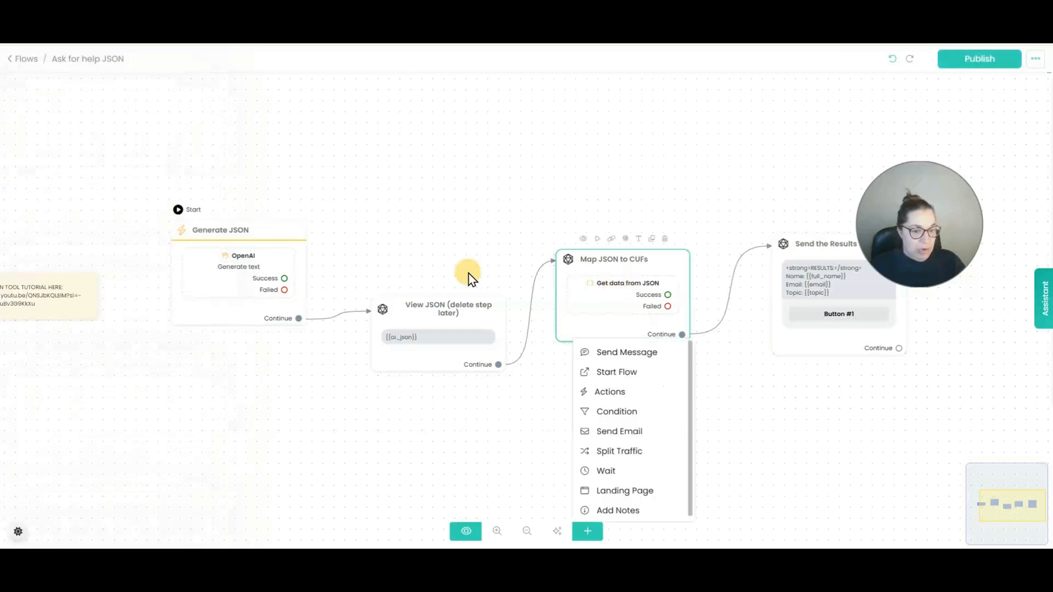
left_click(623, 286)
left_click(130, 217)
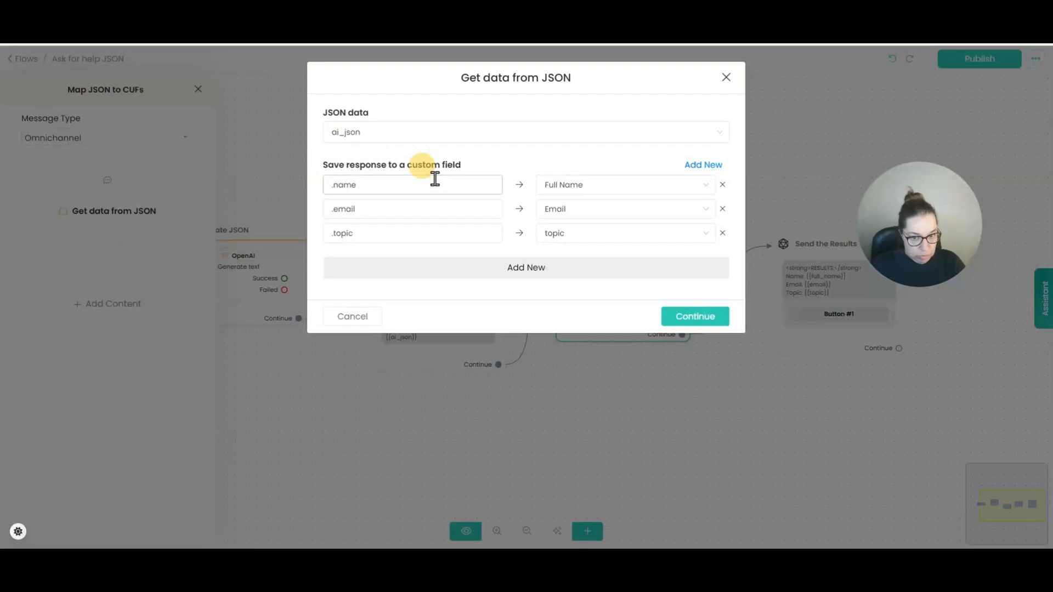
left_click(726, 78)
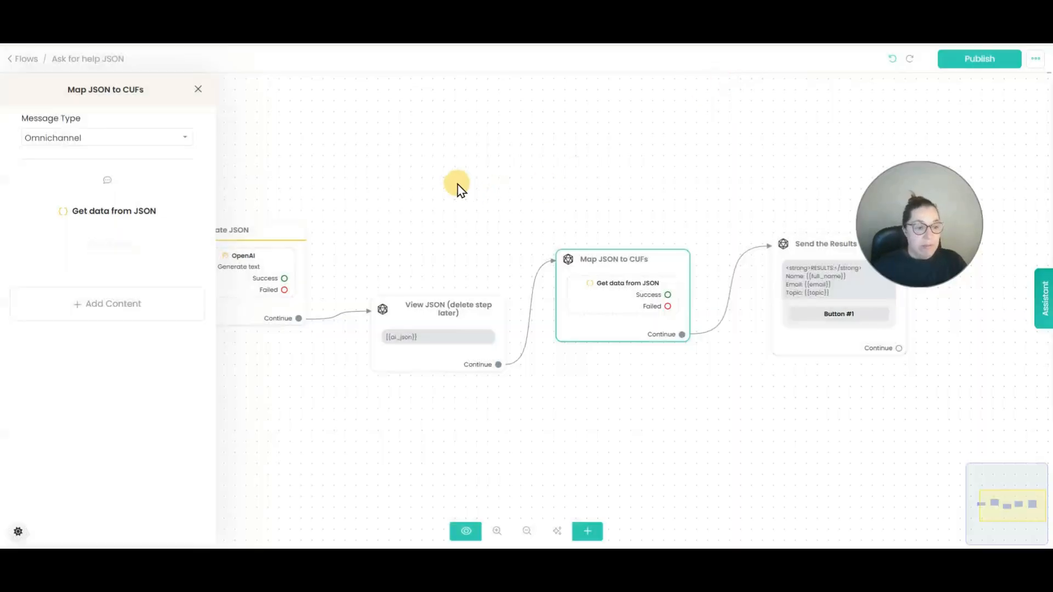
Recheck the Generate JSON prompt, publish the Ask for help JSON flow, and return to Flows.
left_click(238, 266)
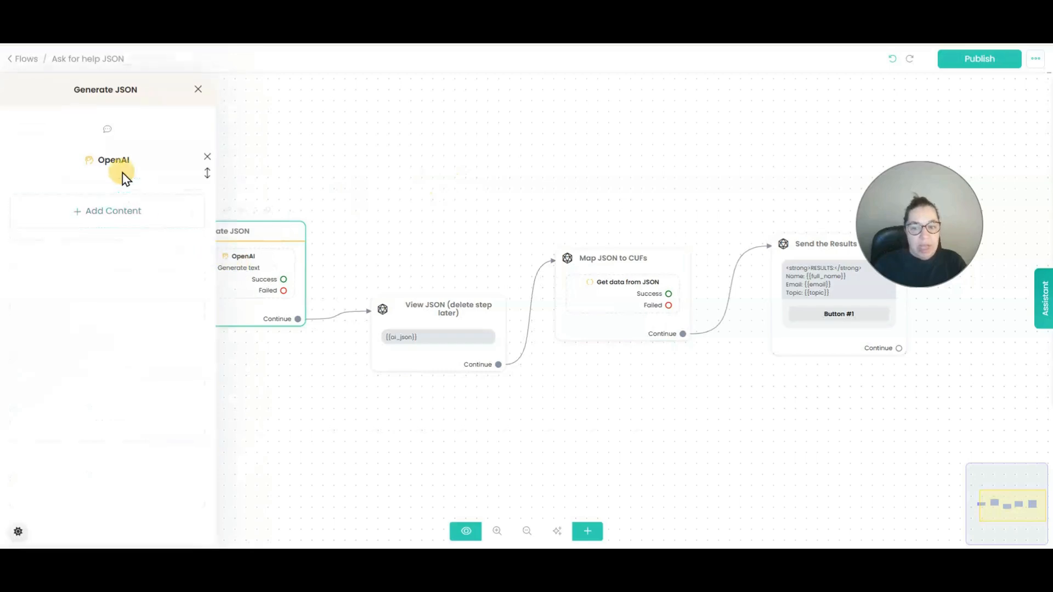
left_click(124, 175)
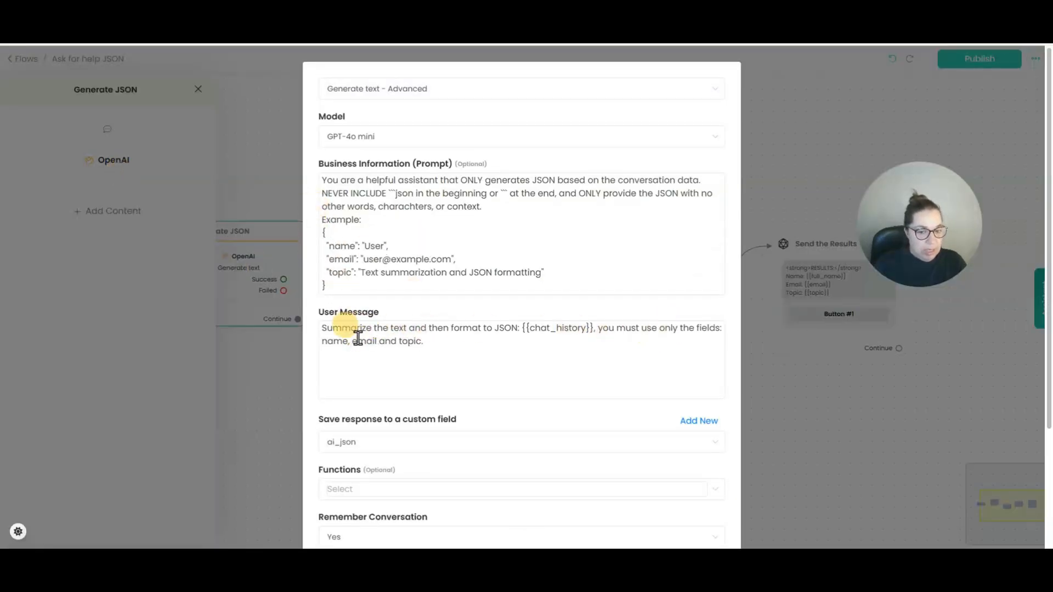
scroll(655, 487, "down", 3)
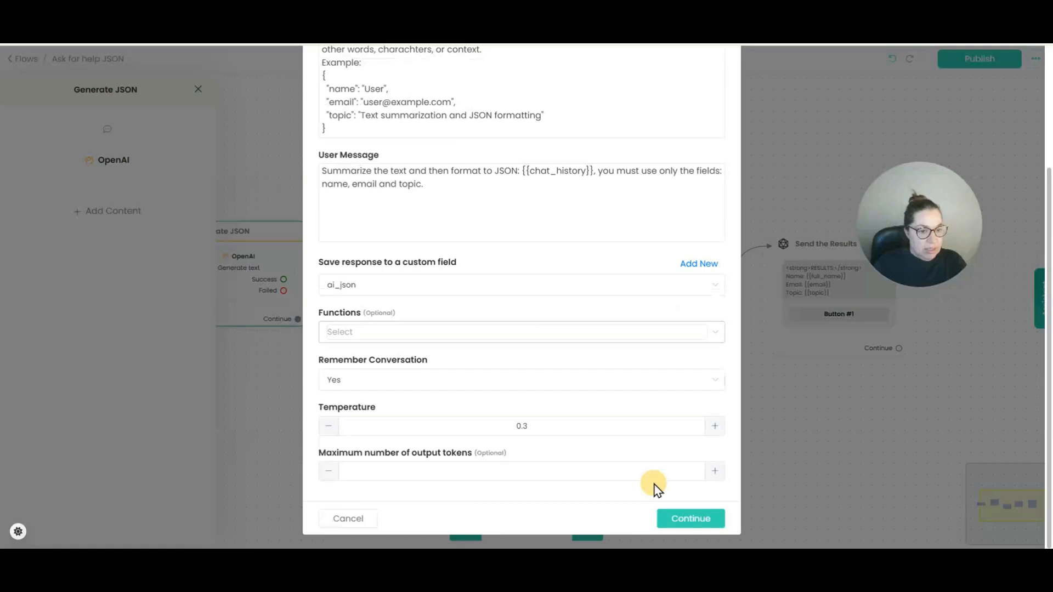
left_click(678, 524)
left_click(952, 64)
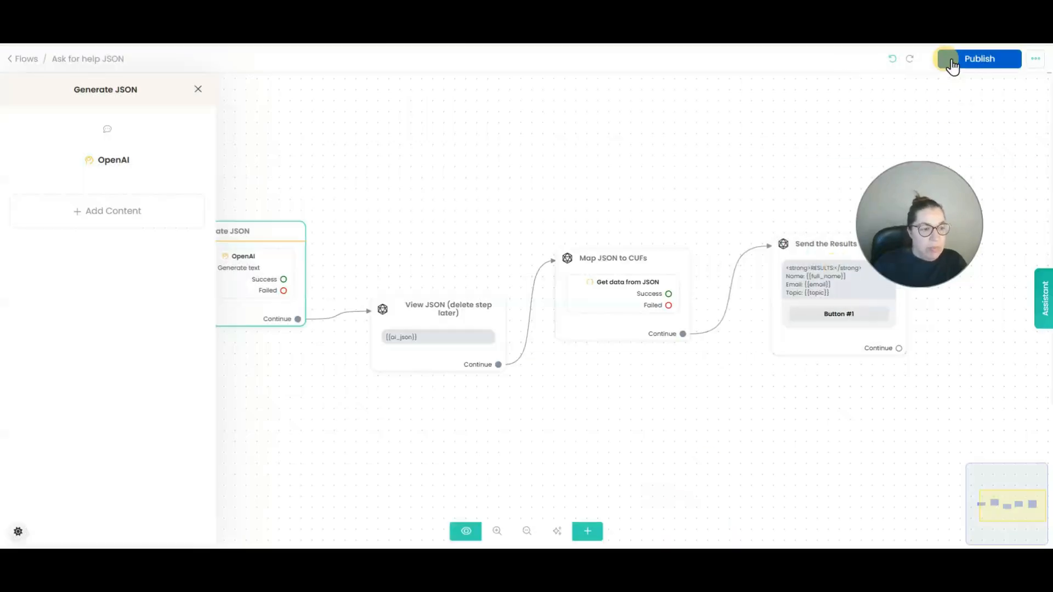
left_click(25, 63)
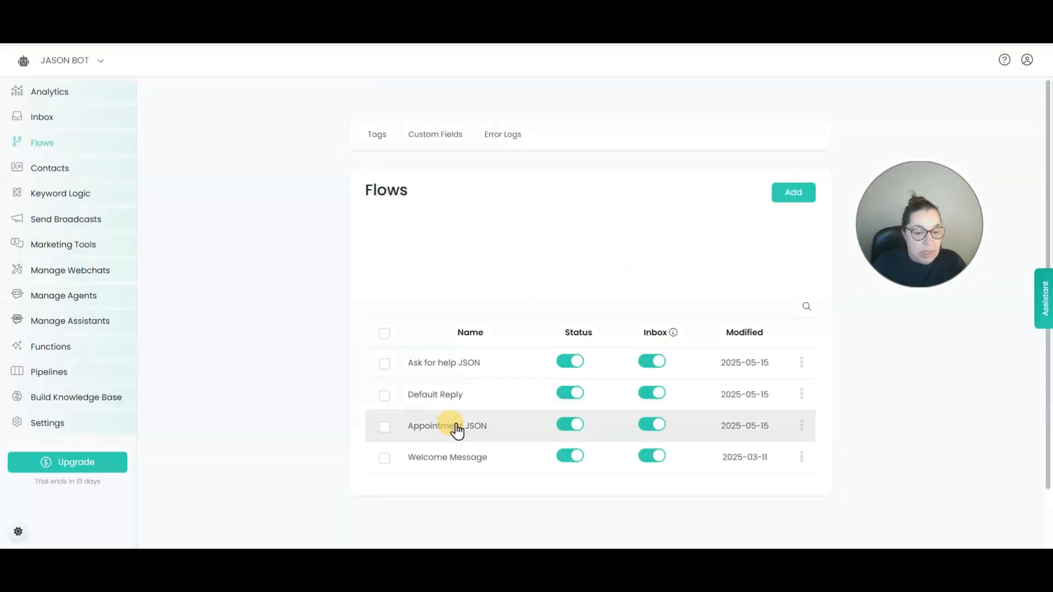
In the Appointment JSON flow, review the Generate JSON user message listing animal, breed and date, then close it.
left_click(456, 427)
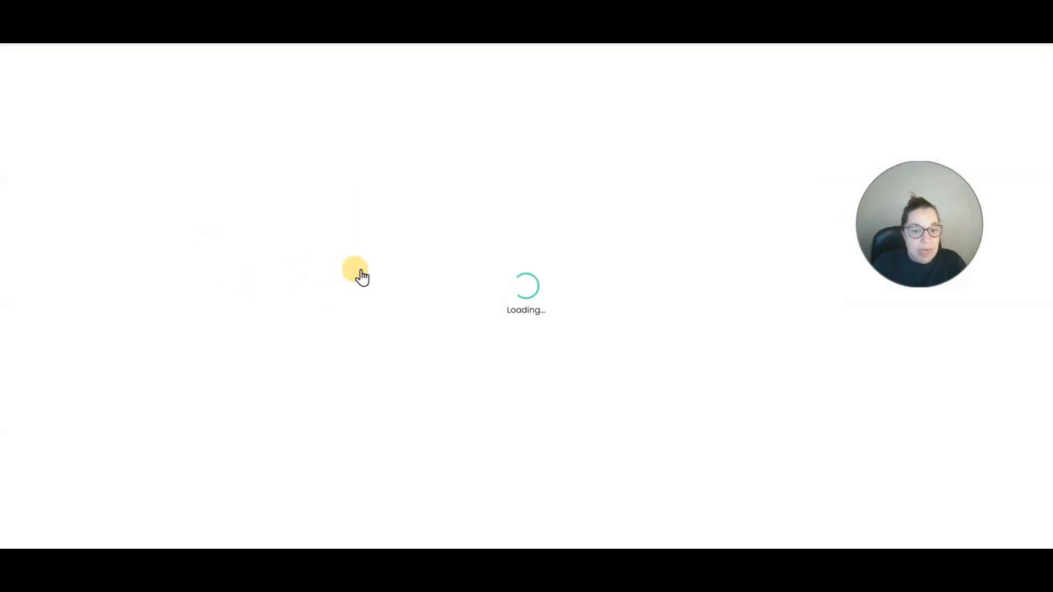
left_click(296, 242)
left_click(132, 164)
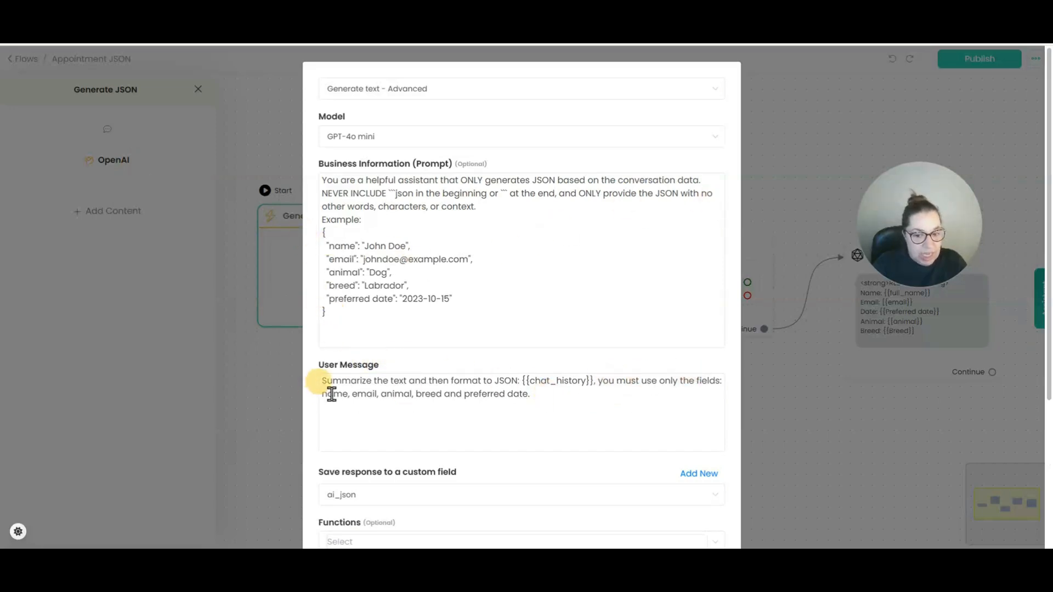
left_click_drag(331, 394, 350, 392)
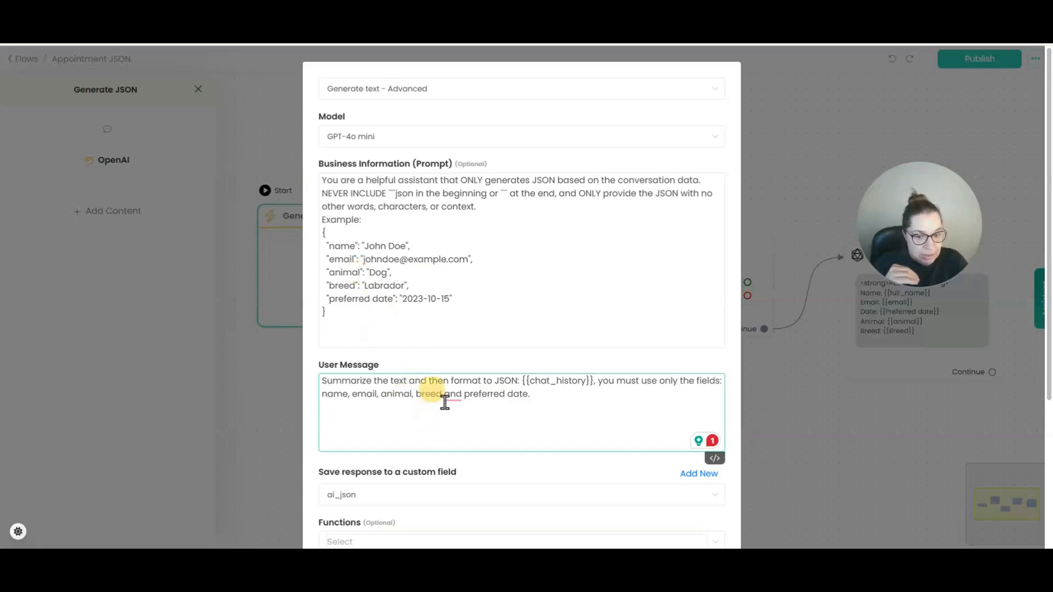
left_click(541, 393)
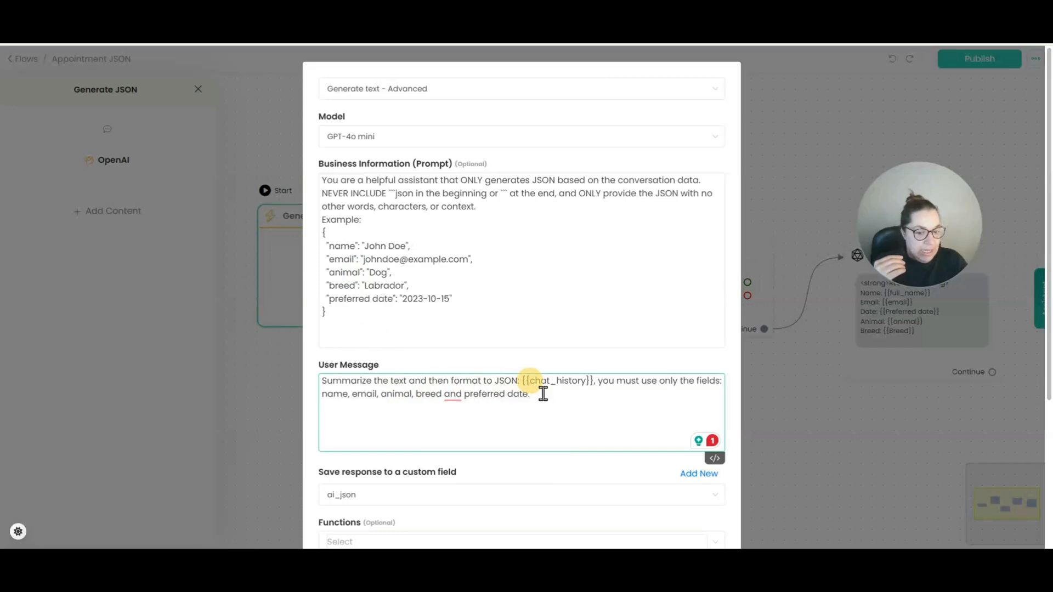
scroll(516, 425, "down", 2)
scroll(492, 494, "down", 2)
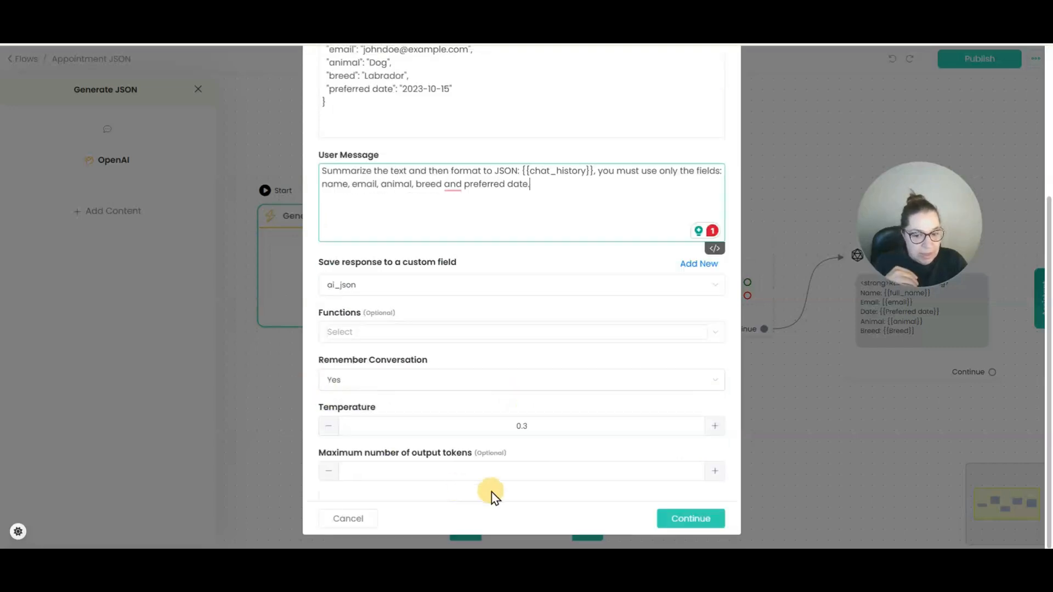
left_click(693, 526)
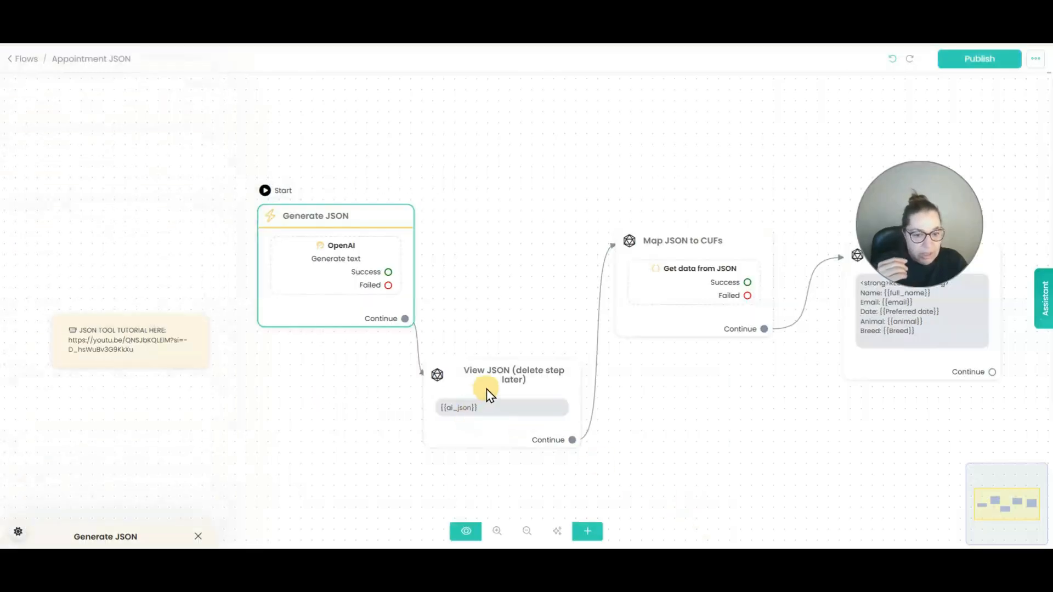
Review the Get data from JSON mappings, including the .name and ["preferred date"] paths.
left_click(692, 282)
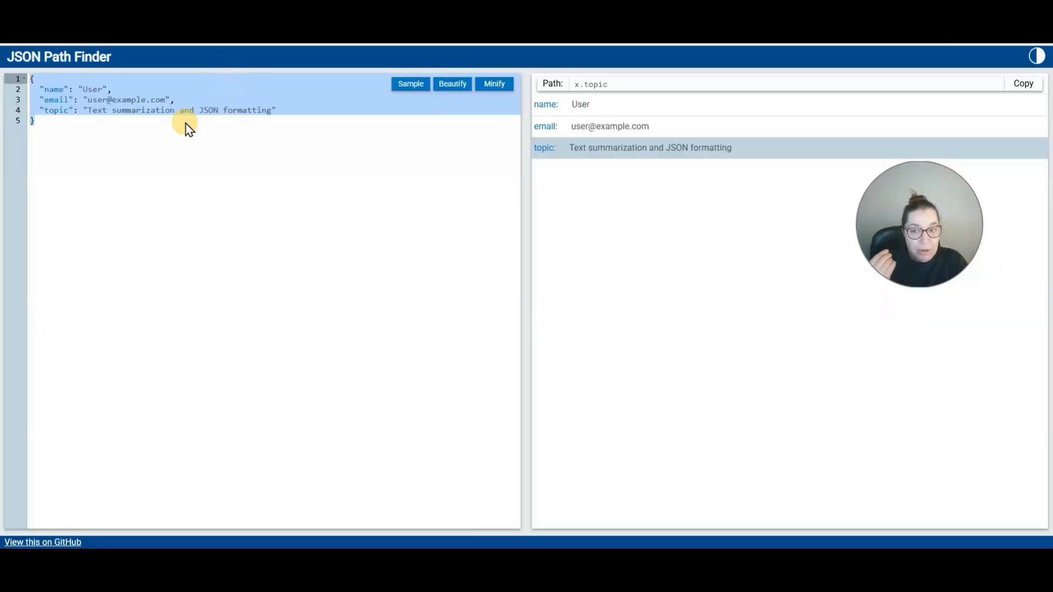
left_click(66, 128)
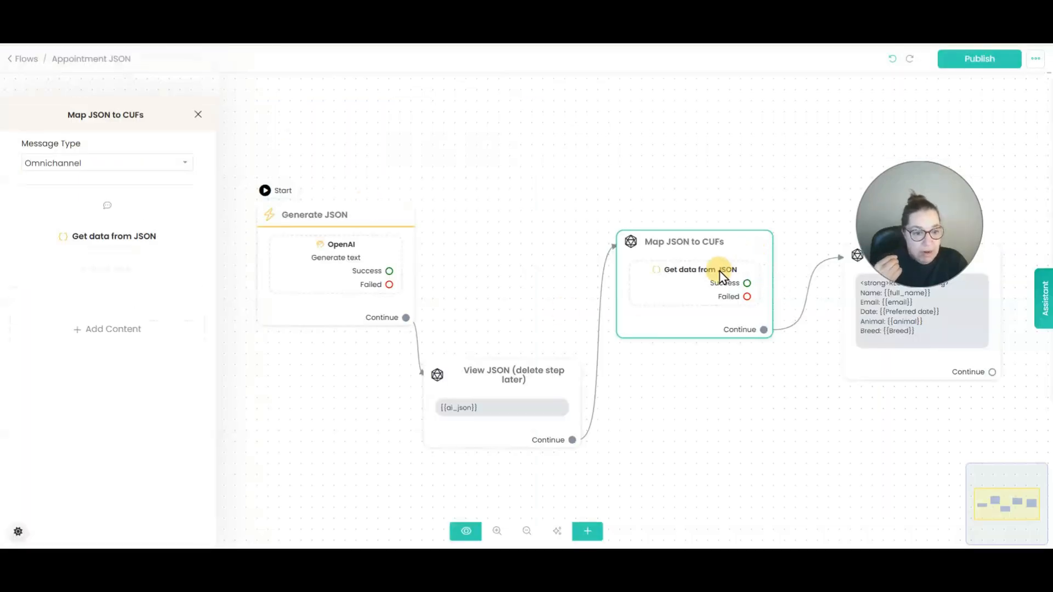
left_click(685, 269)
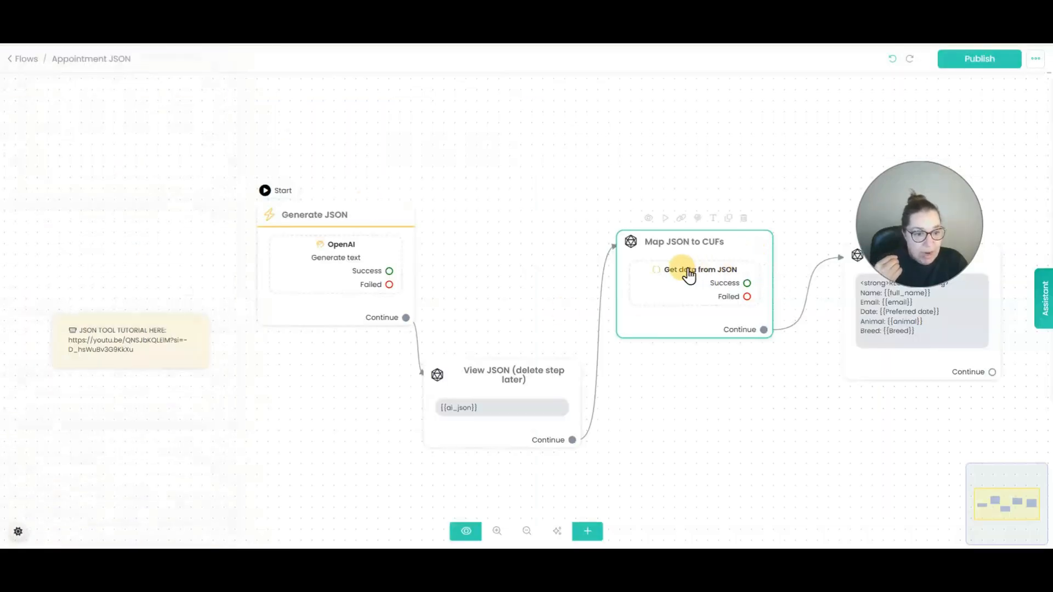
left_click(87, 209)
left_click(359, 185)
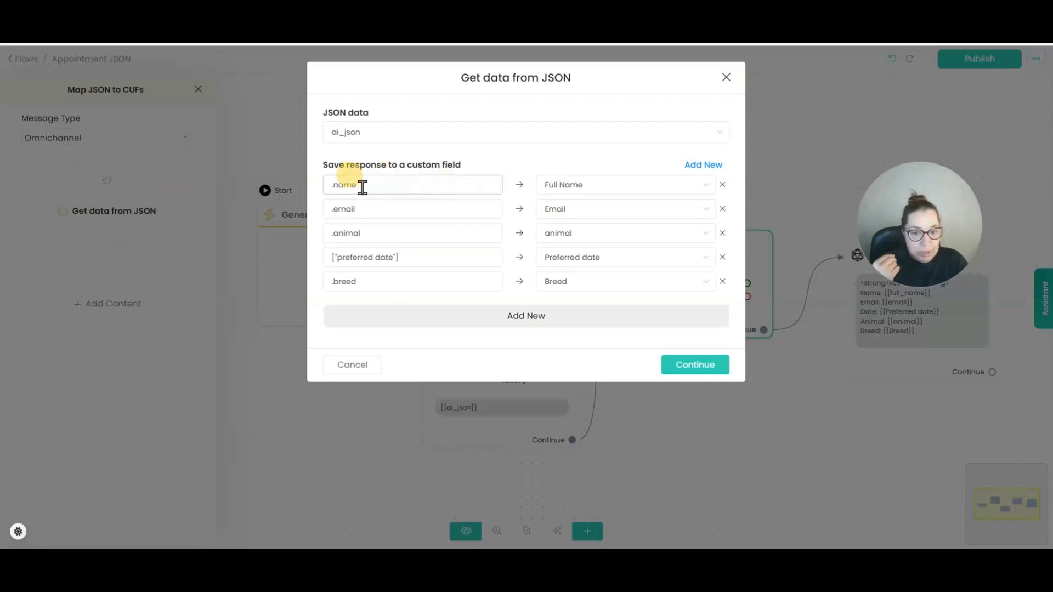
left_click_drag(411, 259, 335, 259)
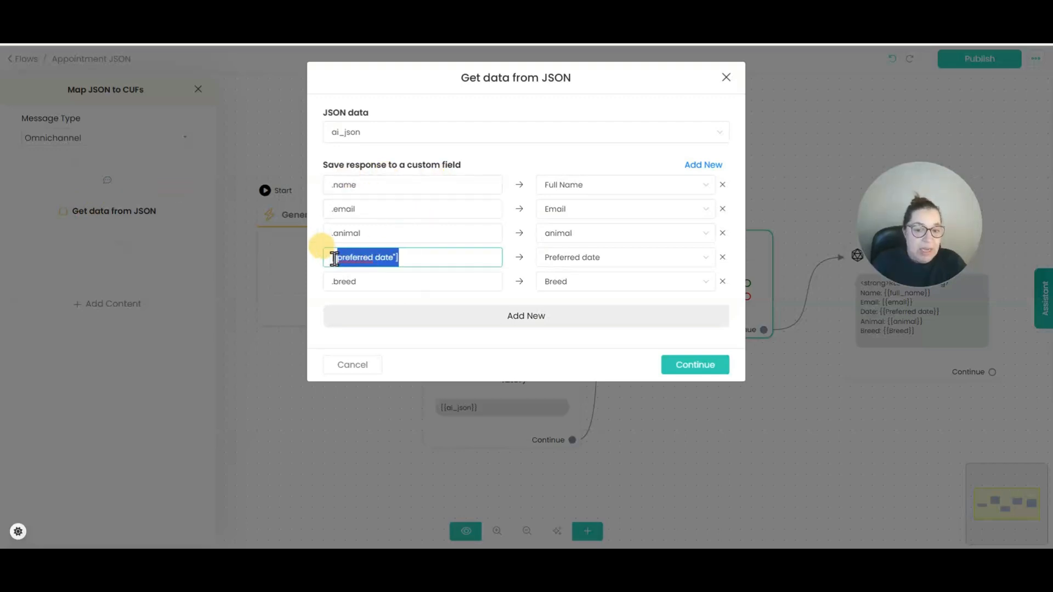
left_click(231, 301)
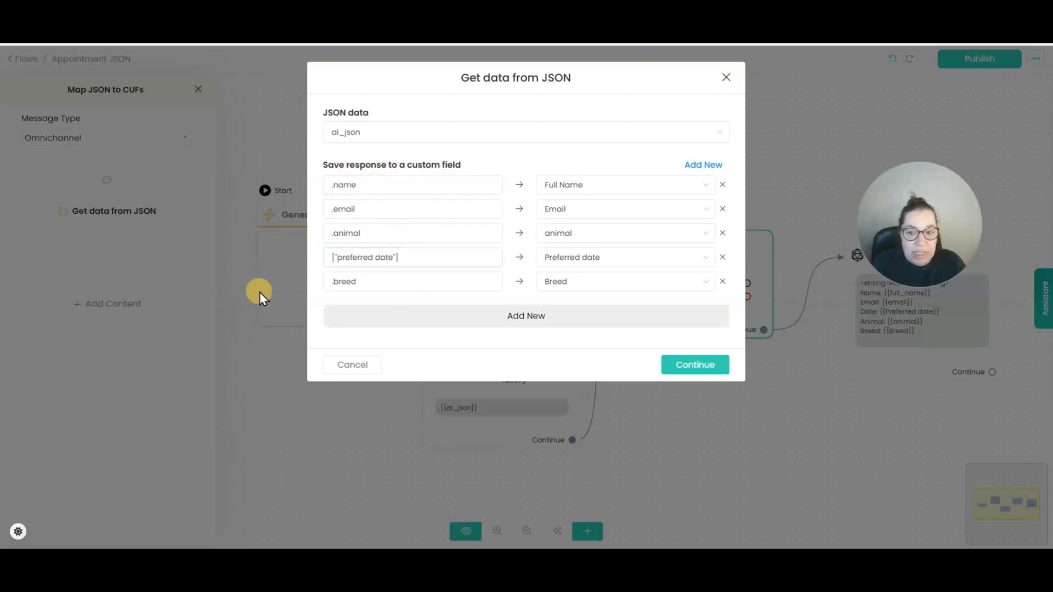
left_click(674, 364)
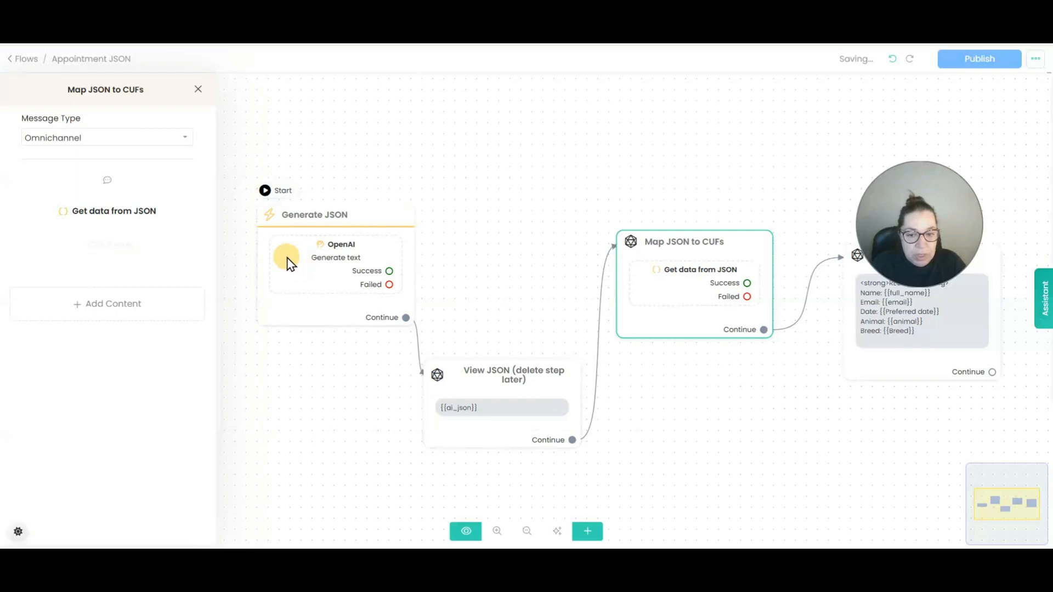
Copy the example JSON from the Generate JSON step's OpenAI prompt.
left_click(340, 245)
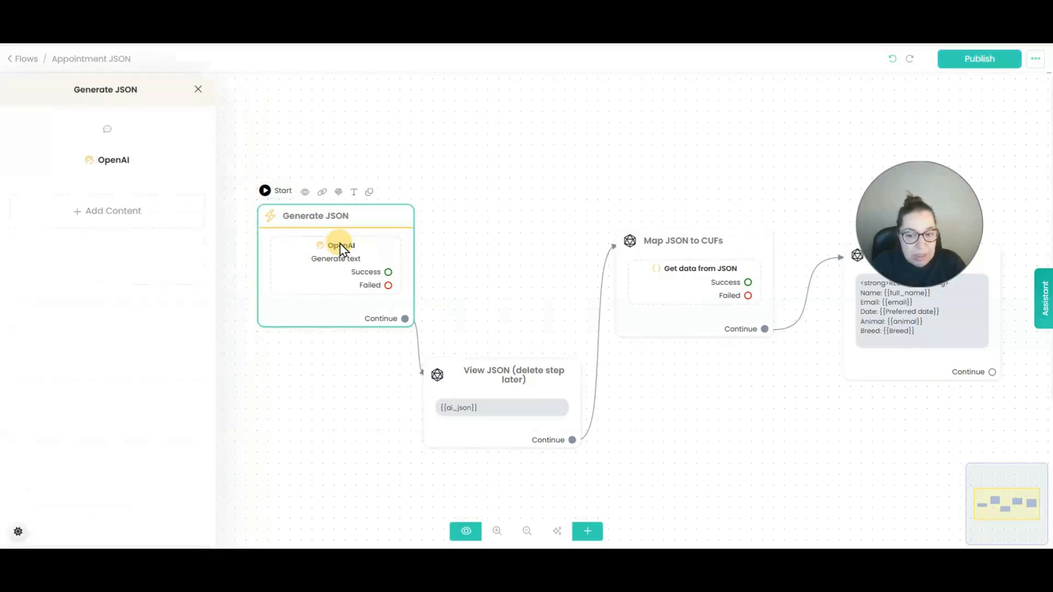
left_click(74, 160)
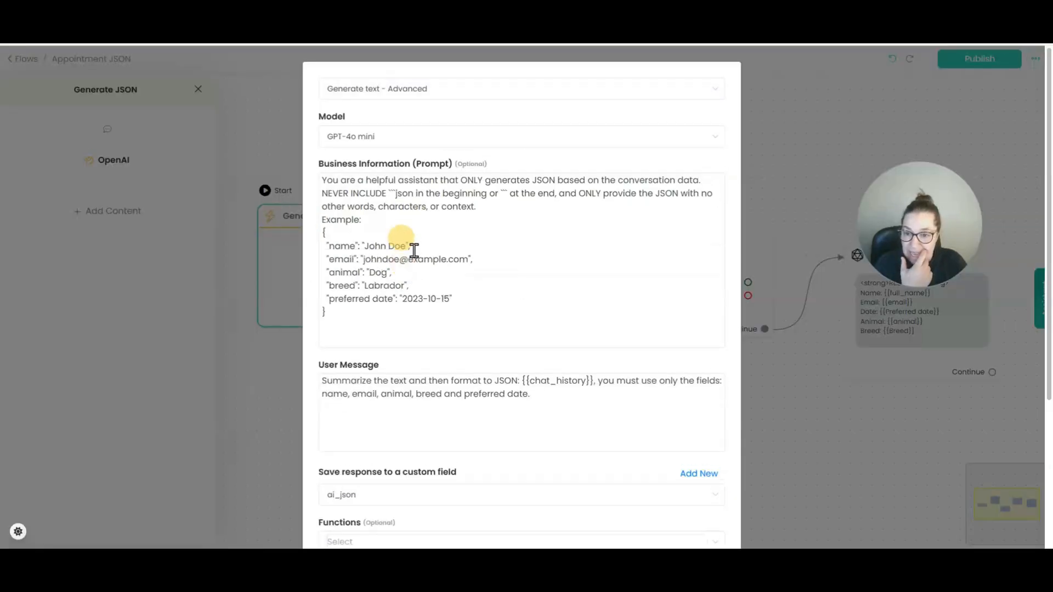
left_click_drag(354, 328, 316, 248)
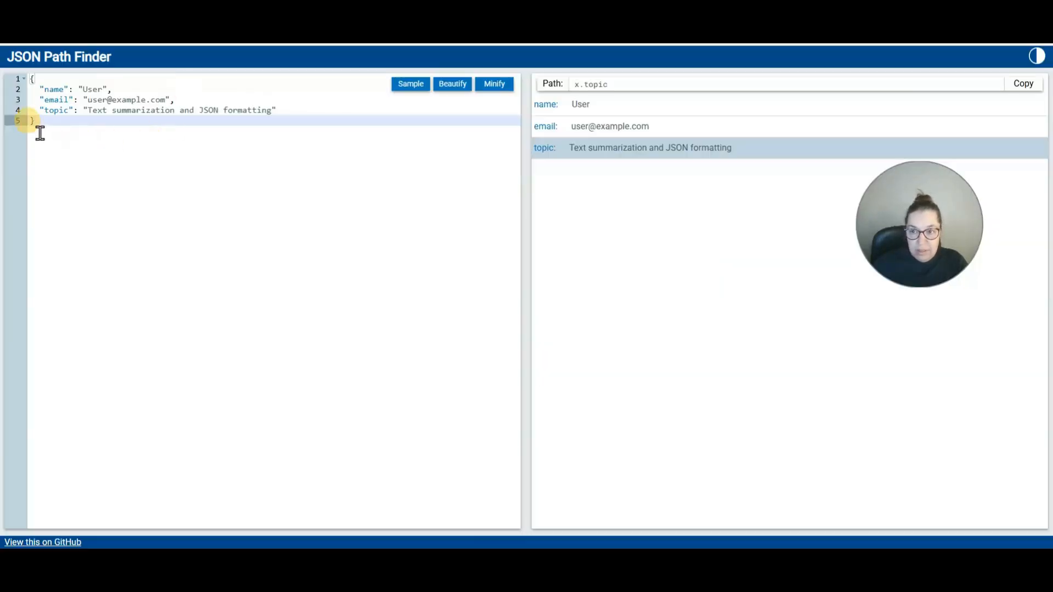
Paste the example appointment JSON into JSON Path Finder and take the x["preferred date"] path.
left_click_drag(38, 129, 22, 73)
key("ctrl+v")
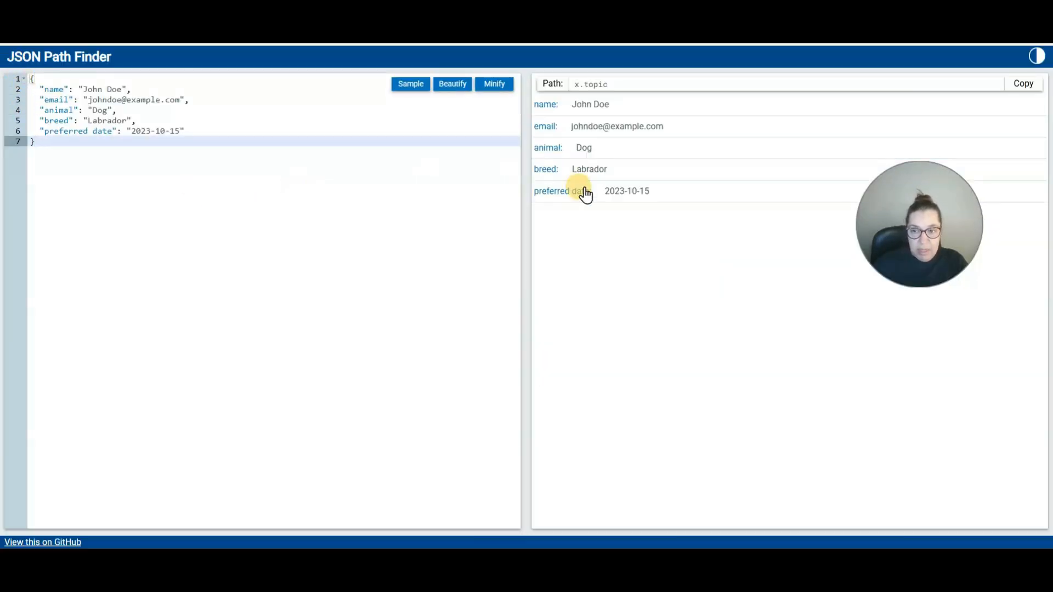
left_click(583, 193)
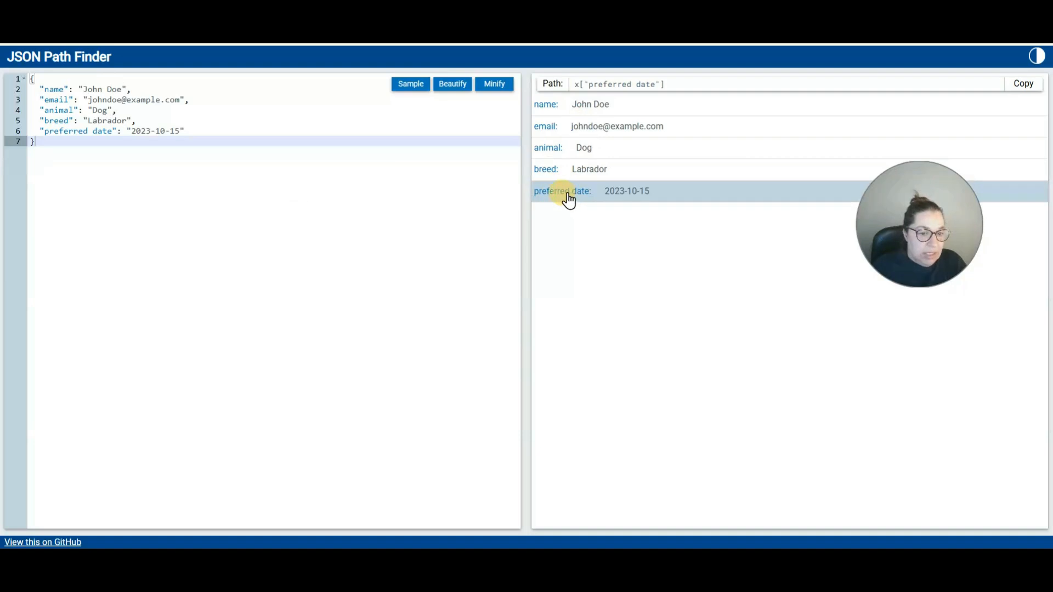
left_click_drag(581, 83, 663, 84)
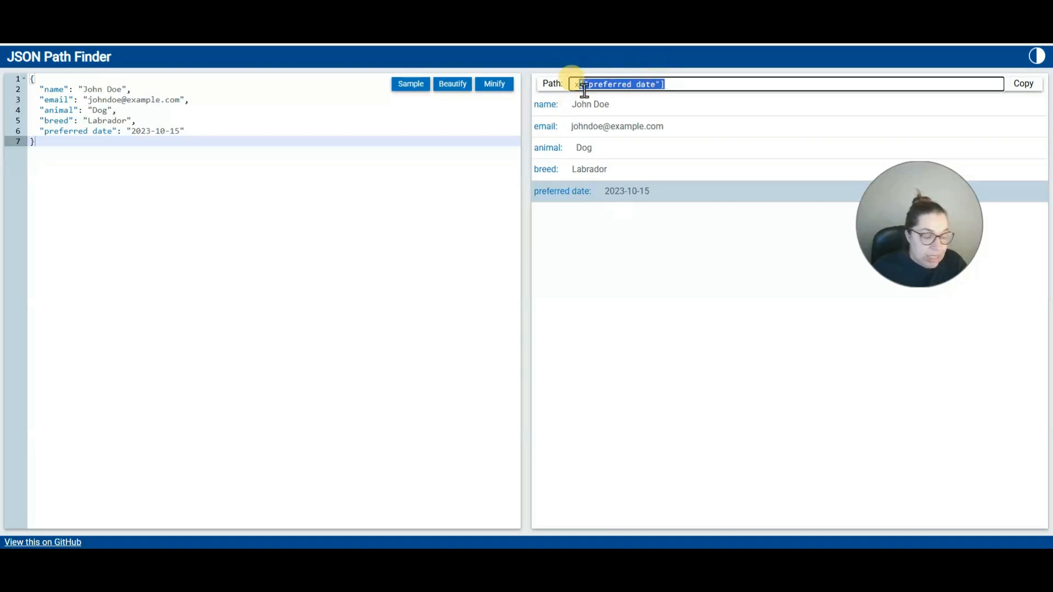
left_click(329, 33)
left_click(547, 306)
Close the prompt settings and confirm the .animal, ["preferred date"] and .breed mappings to animal, Preferred date, Breed.
left_click(801, 439)
scroll(663, 332, "down", 5)
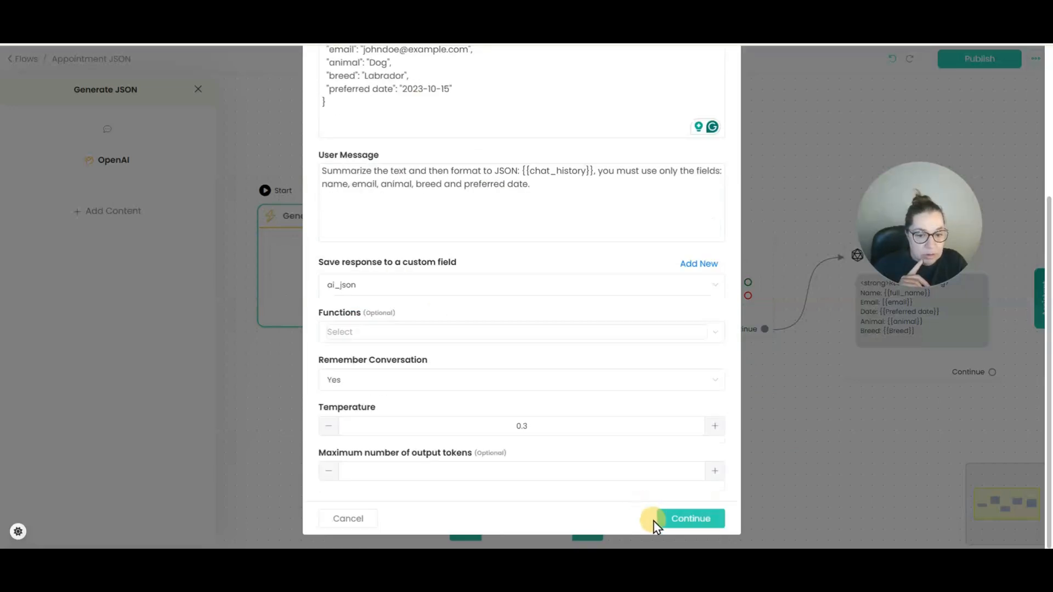
left_click(372, 522)
left_click(696, 279)
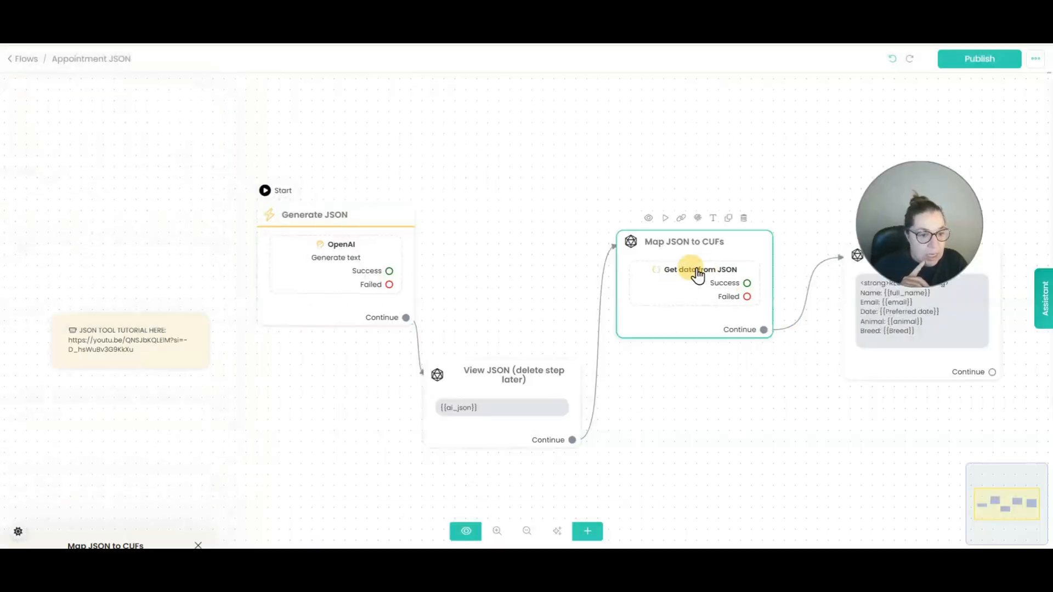
left_click(129, 212)
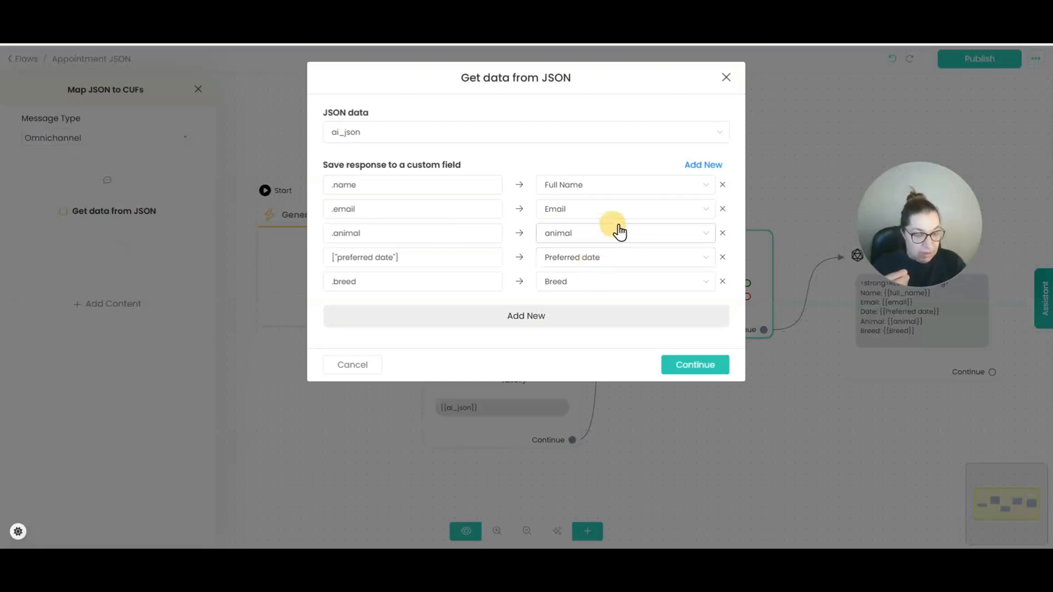
left_click(688, 366)
Review the Send the Results step's message text.
left_click_drag(729, 164, 604, 166)
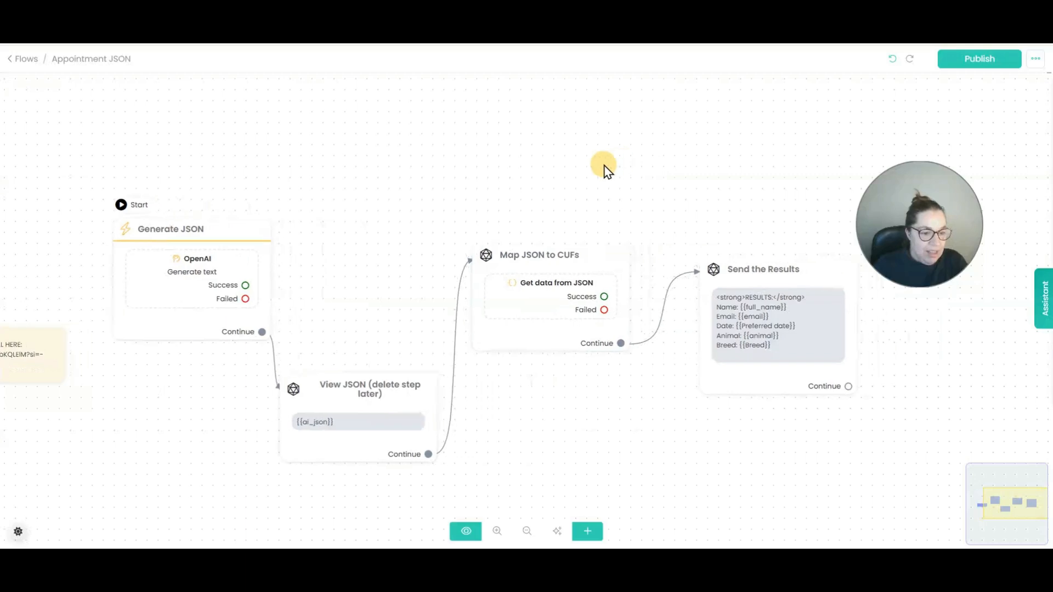
left_click(759, 331)
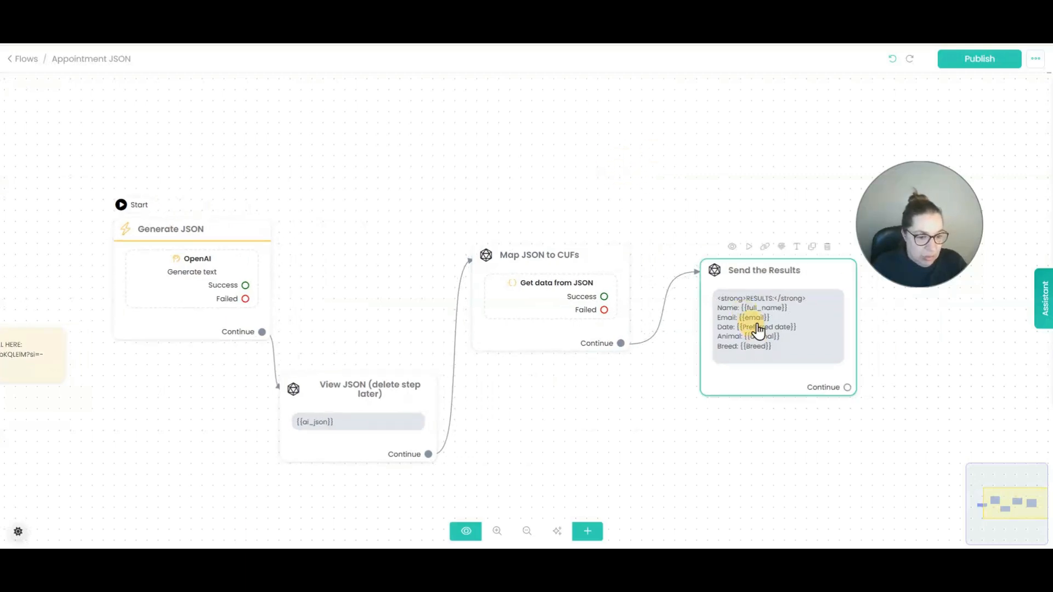
left_click(102, 251)
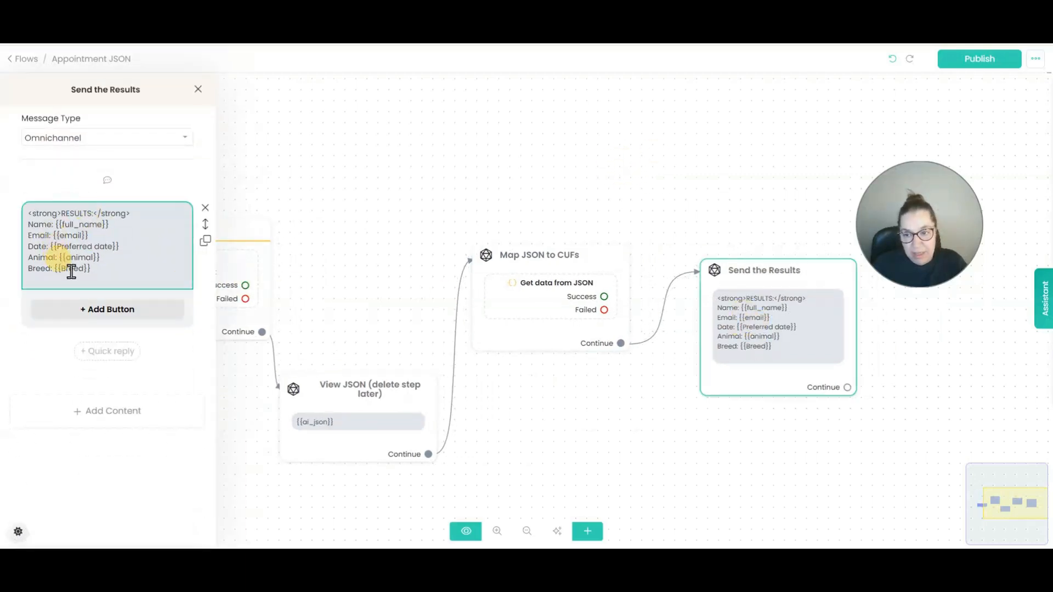
left_click(782, 216)
Publish the Appointment JSON flow and return to the Flows list.
left_click(966, 65)
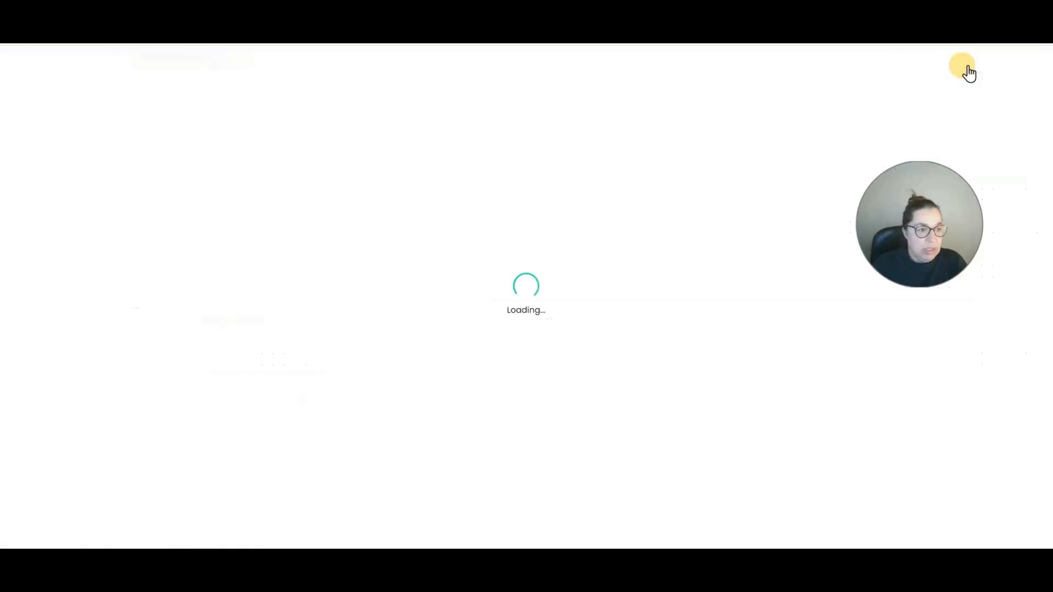
left_click(25, 57)
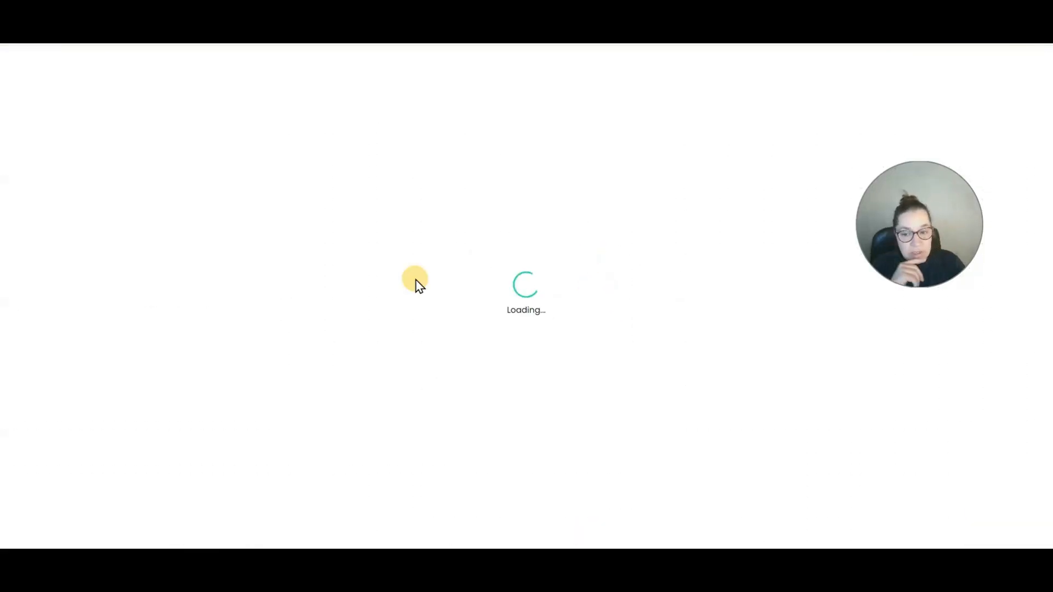
left_click_drag(209, 346, 227, 272)
scroll(515, 353, "down", 2)
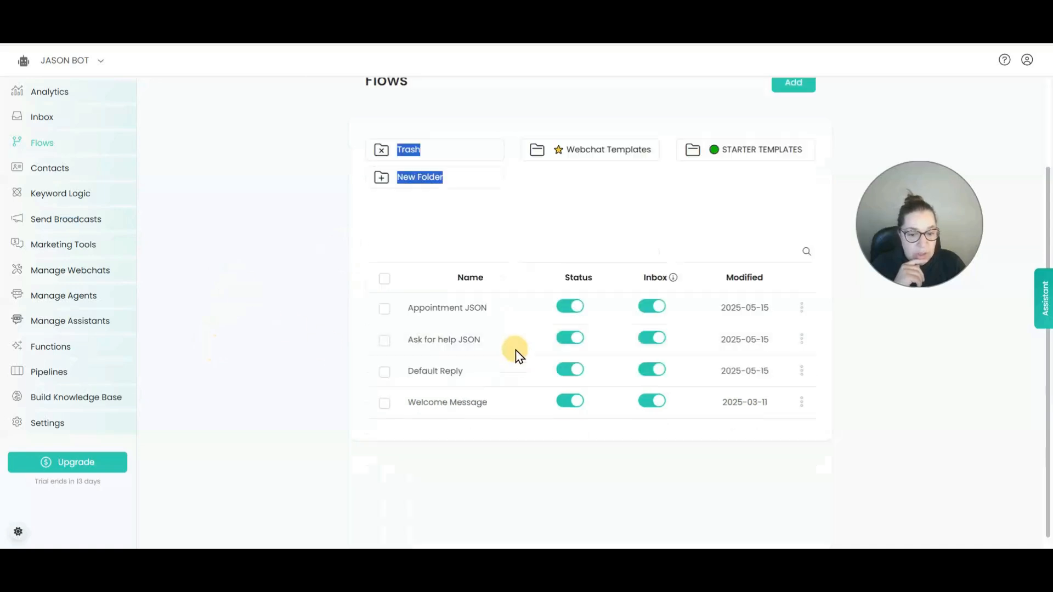
Confirm the ask_for_help function still triggers the Ask for help JSON flow.
left_click(44, 351)
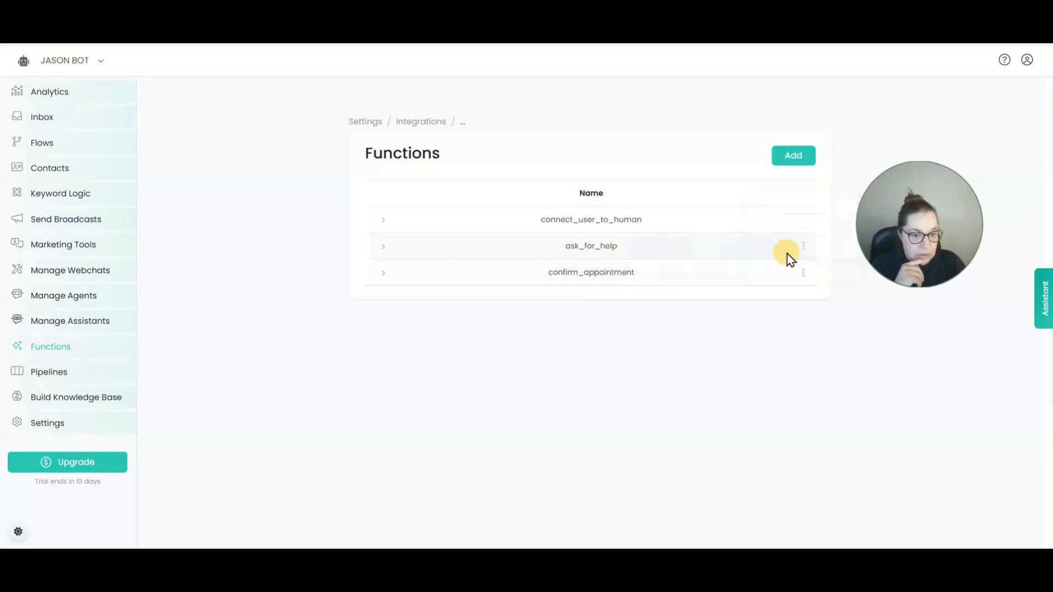
left_click(803, 246)
left_click(781, 177)
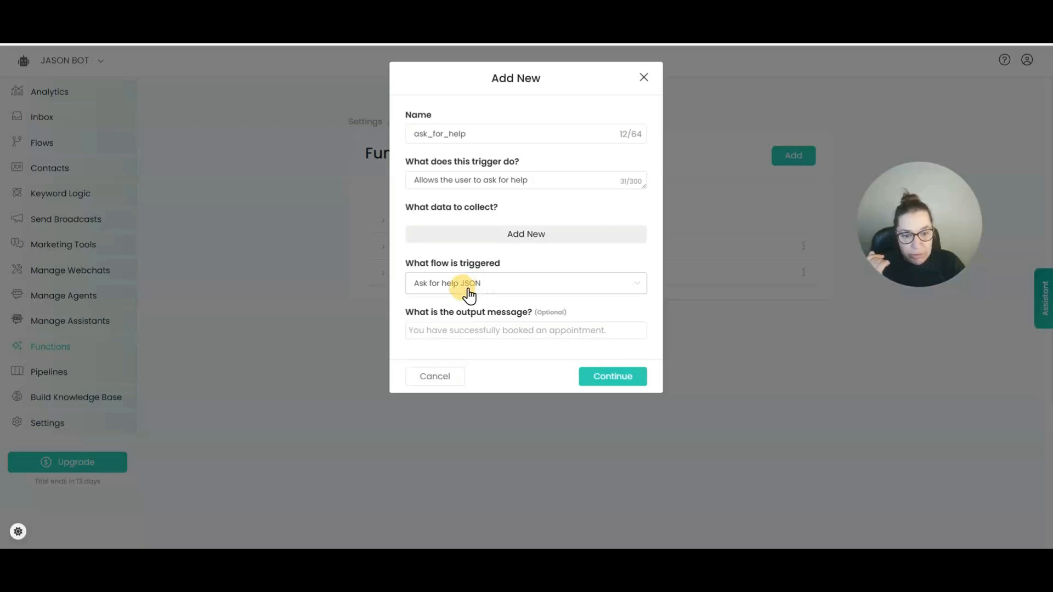
left_click(617, 383)
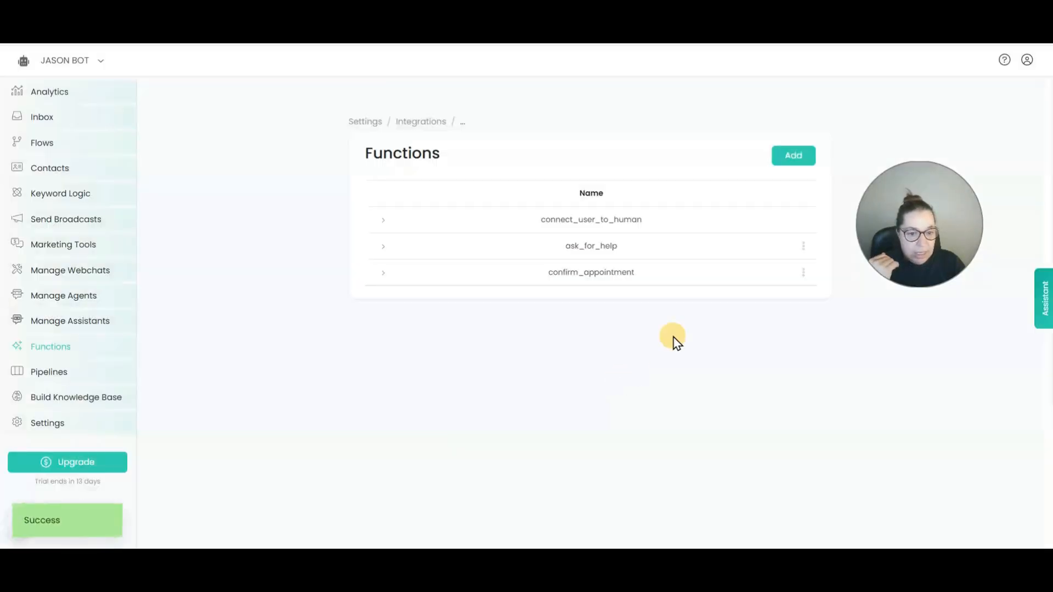
Set confirm_appointment to trigger the Appointment JSON flow, save it, and go to Flows.
left_click(802, 273)
left_click(782, 205)
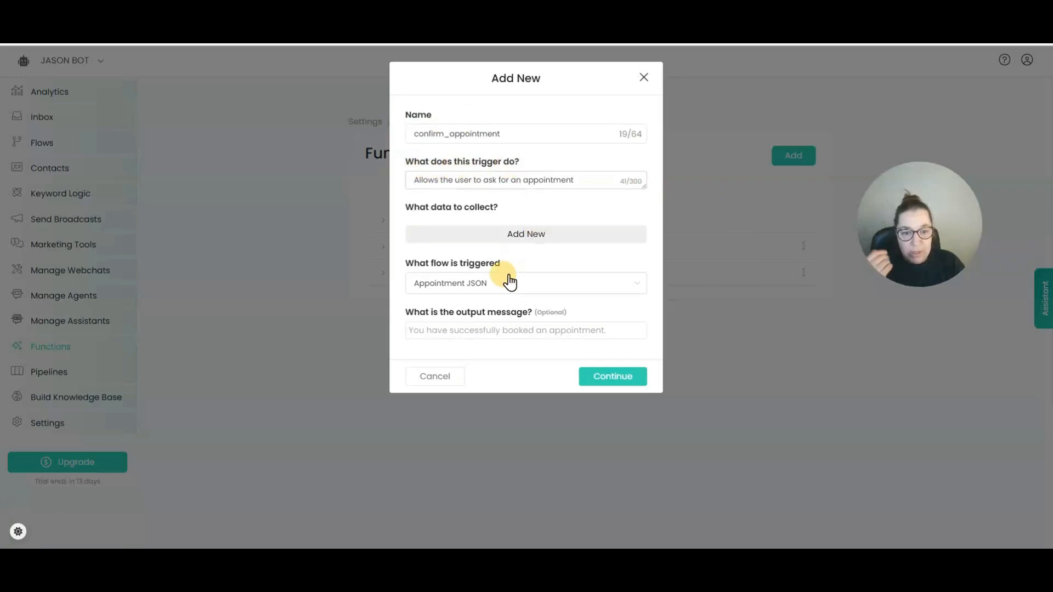
left_click(475, 294)
left_click(466, 332)
left_click(632, 396)
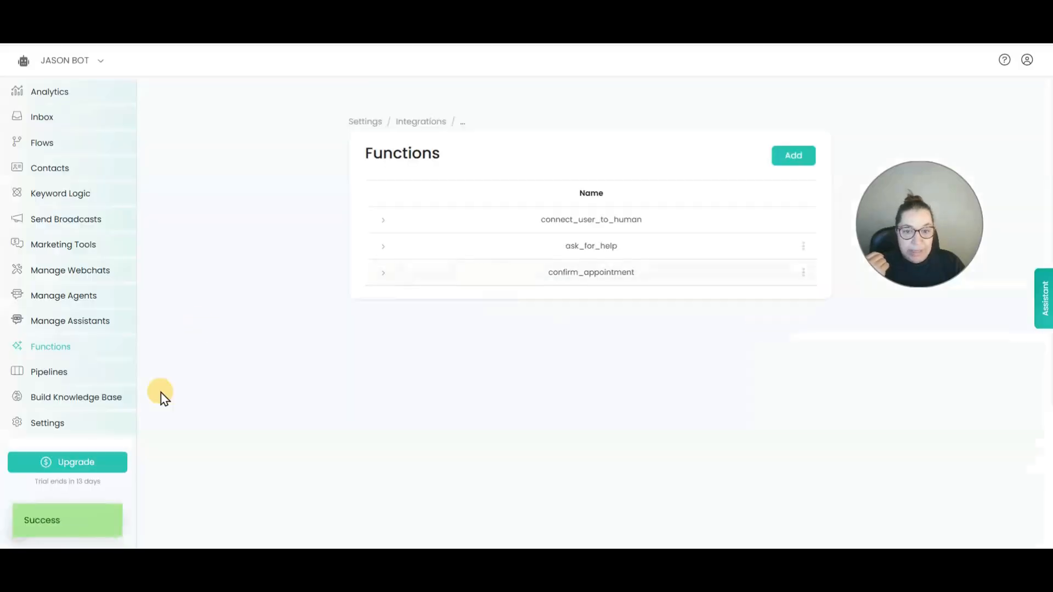
left_click(29, 147)
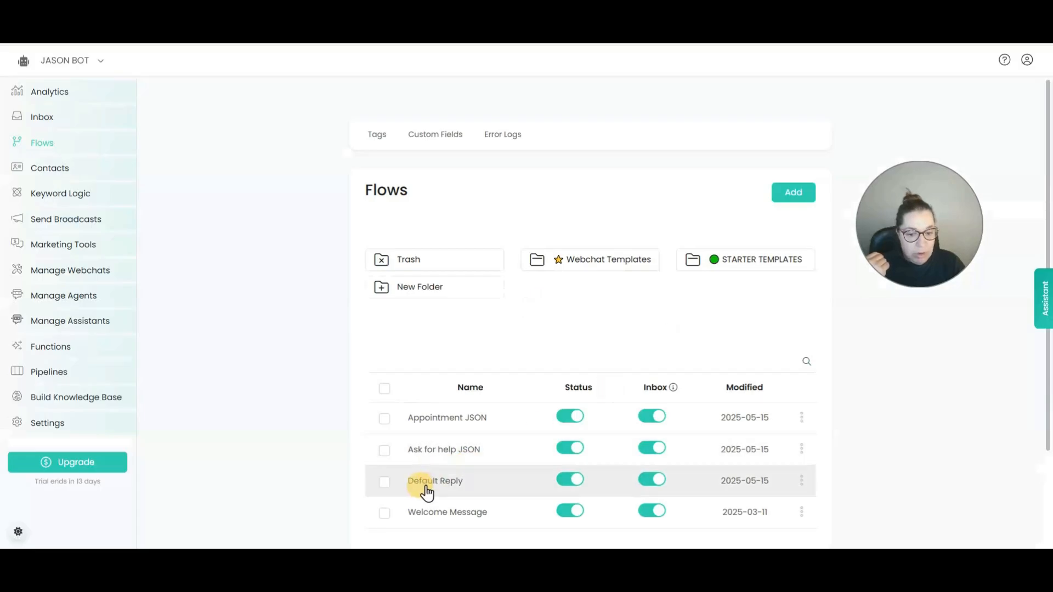
In Default Reply's Generate Text Response step, check the AI can call ask_for_help and confirm_appointment.
left_click(427, 491)
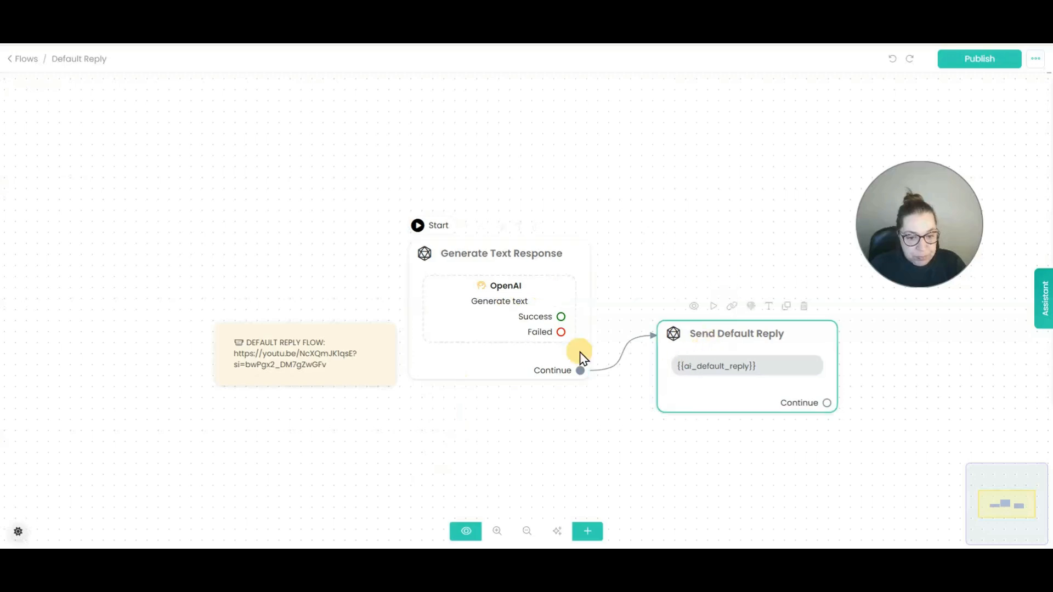
left_click(495, 290)
left_click(118, 214)
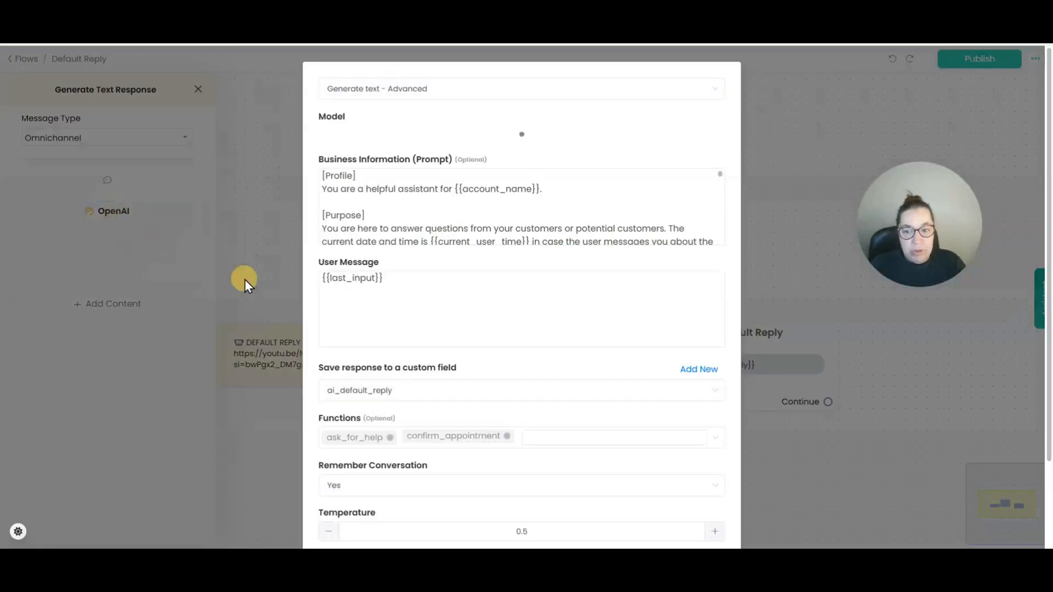
scroll(578, 389, "down", 2)
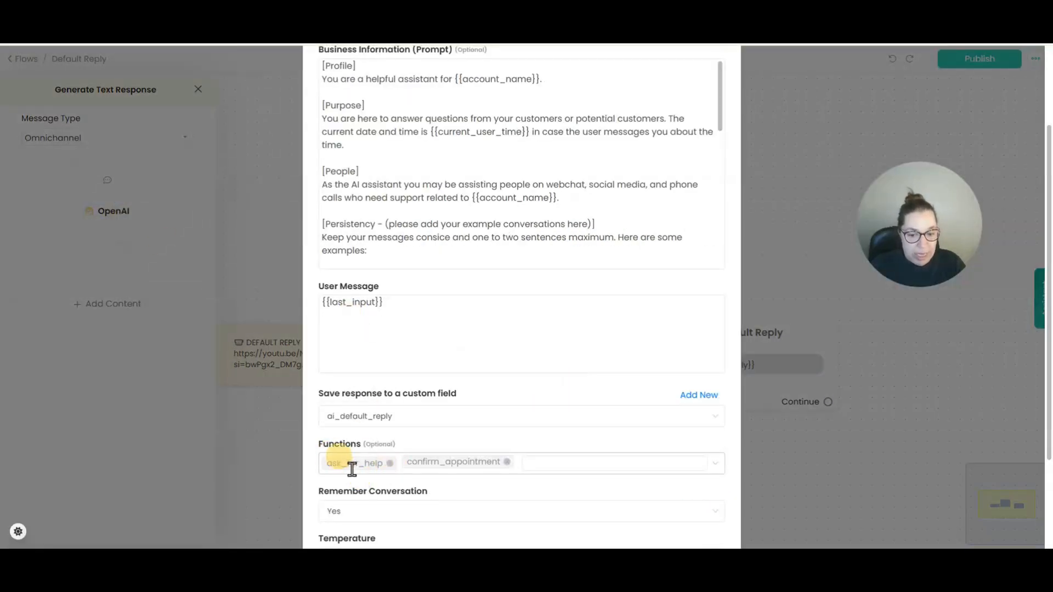
left_click(707, 467)
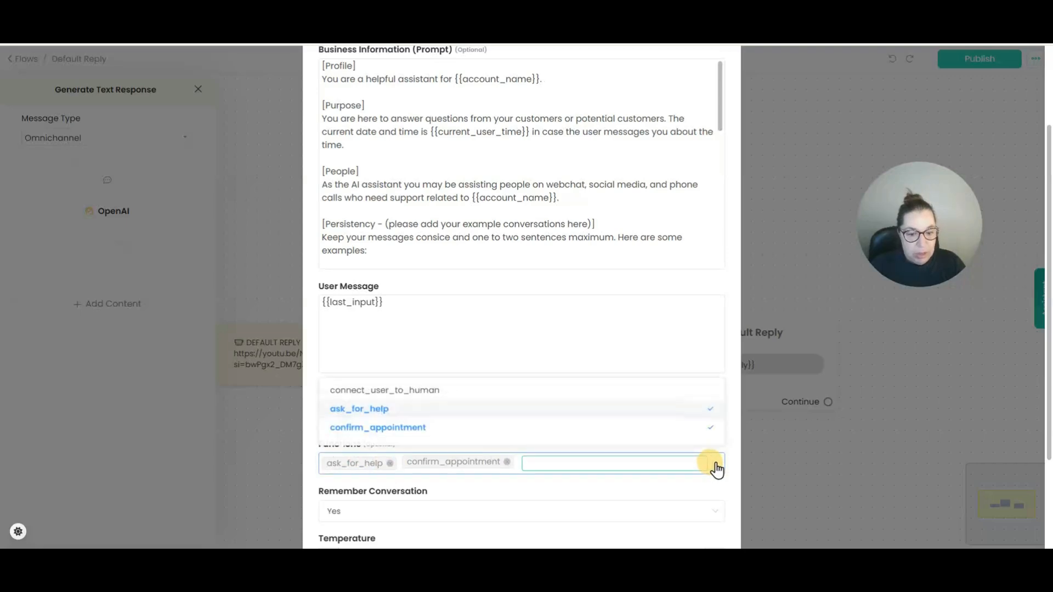
left_click(715, 464)
Review the prompt rules referencing ask_for_help and save the AI text step.
scroll(488, 411, "up", 2)
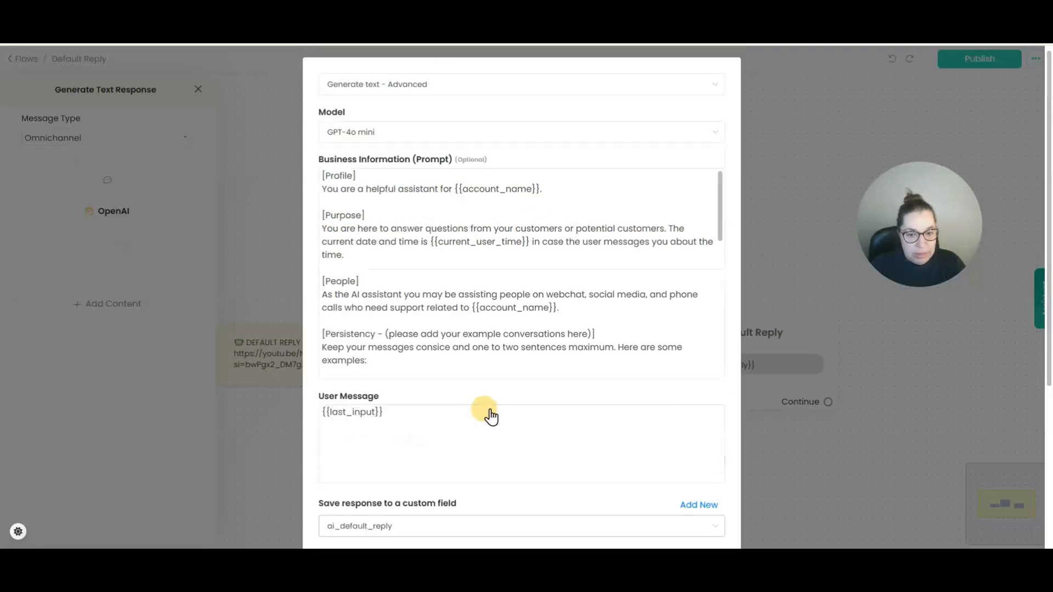
left_click_drag(718, 199, 724, 321)
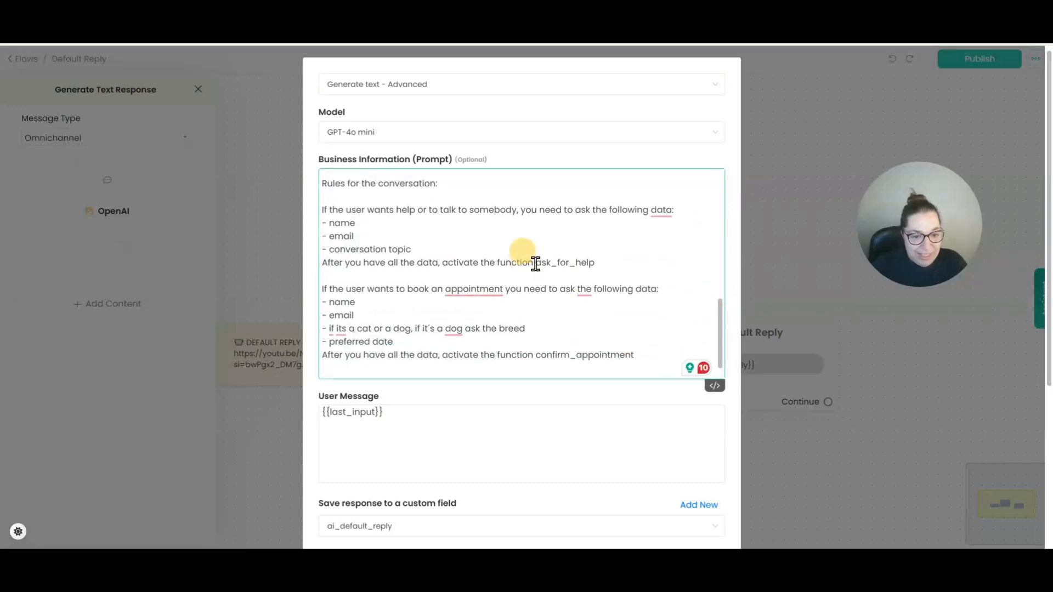
left_click_drag(535, 264, 601, 262)
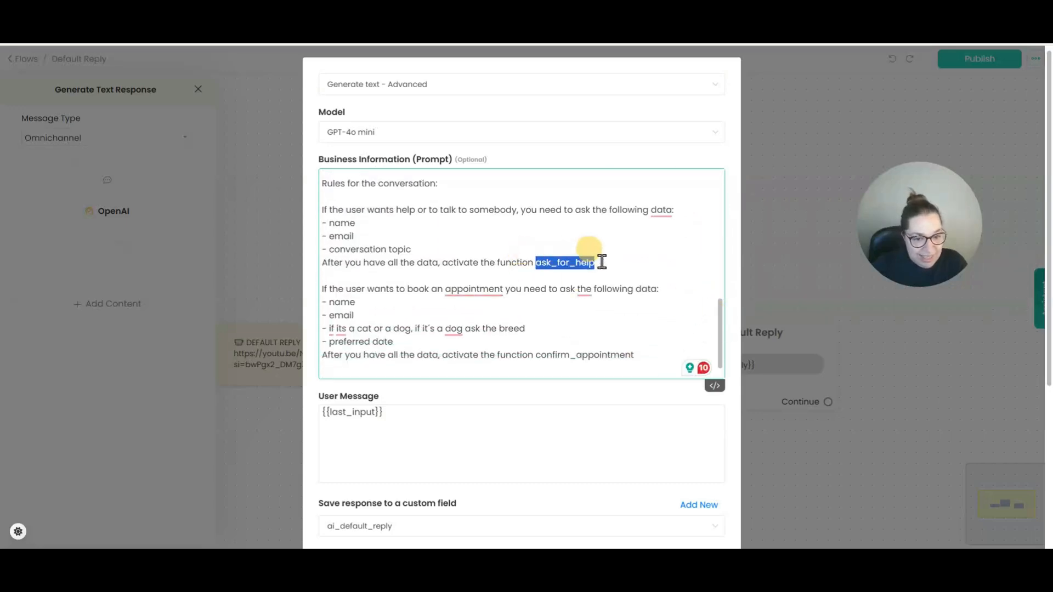
left_click(539, 266)
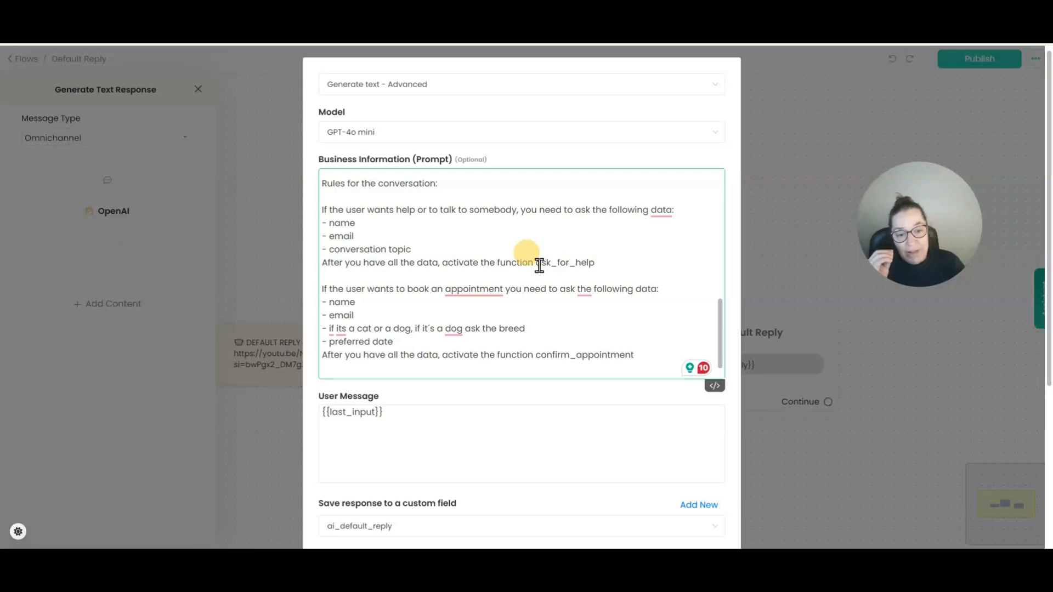
left_click_drag(538, 265, 592, 263)
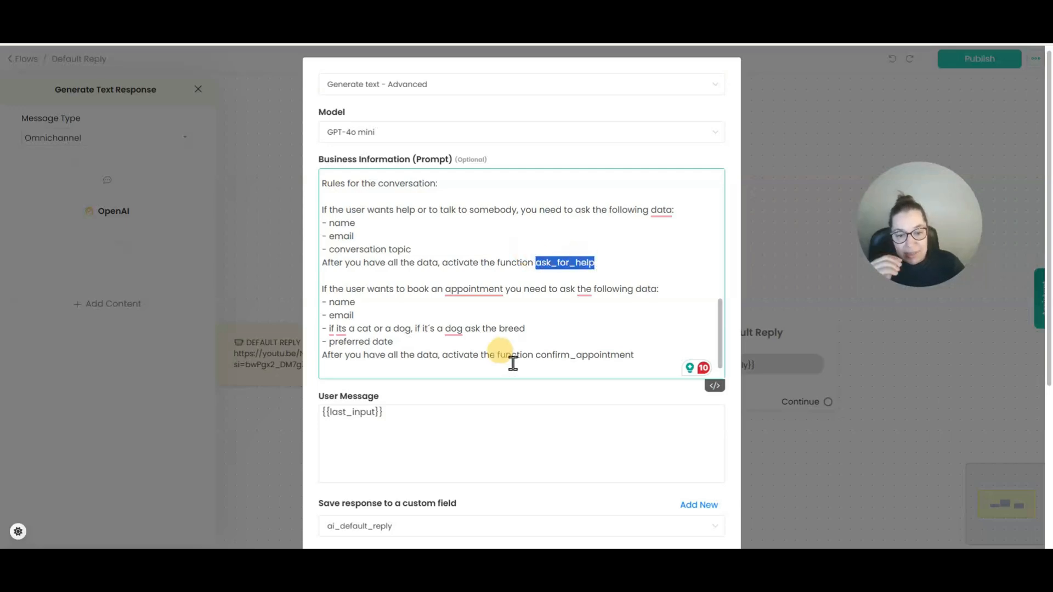
scroll(502, 354, "down", 1)
scroll(468, 440, "down", 2)
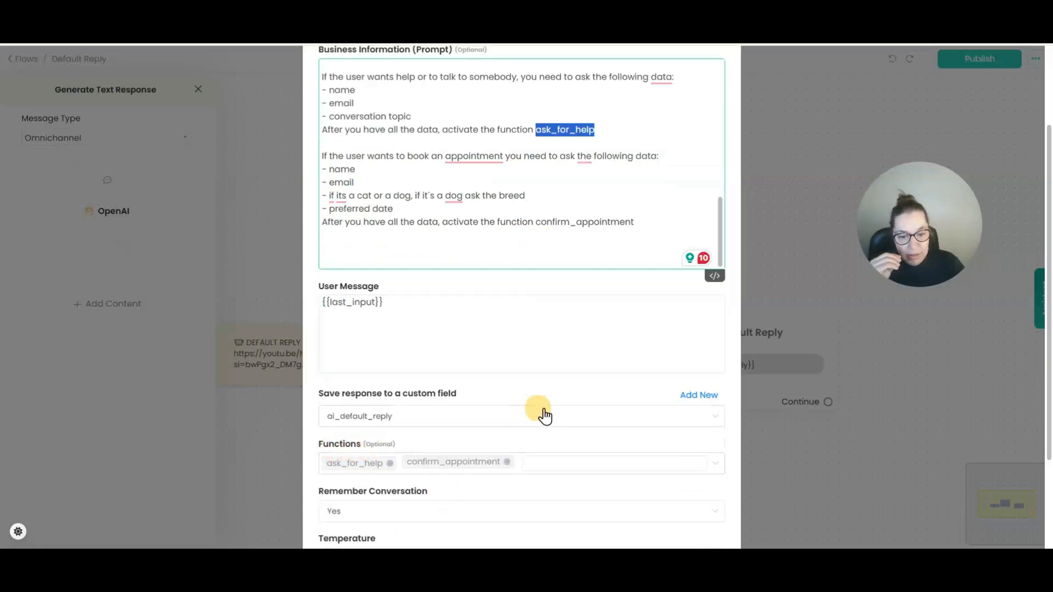
scroll(545, 409, "up", 2)
left_click_drag(355, 240, 595, 239)
left_click(532, 237)
scroll(543, 344, "down", 2)
scroll(543, 345, "down", 2)
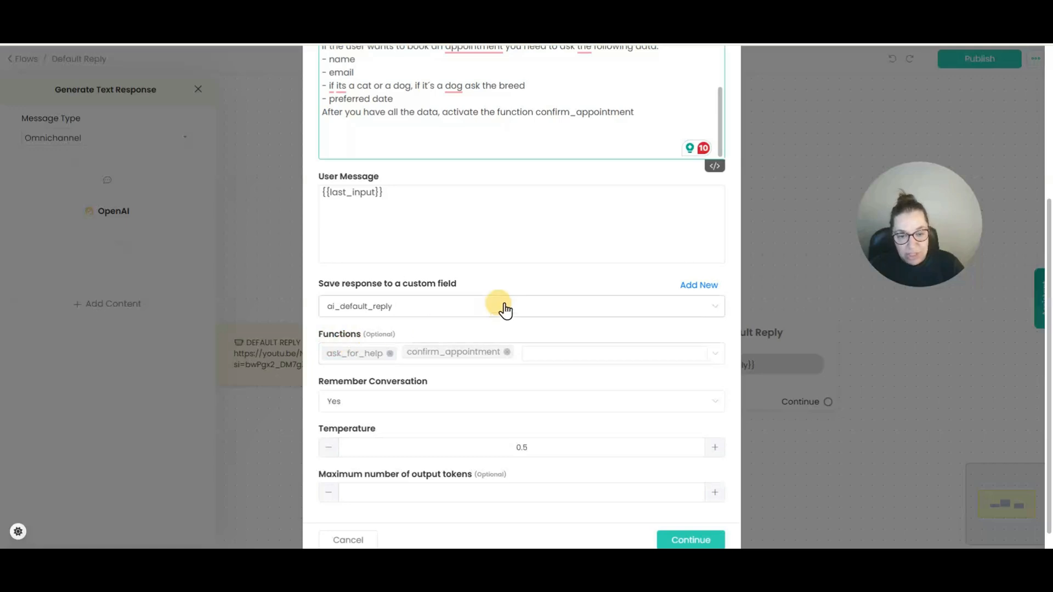
scroll(496, 302, "up", 4)
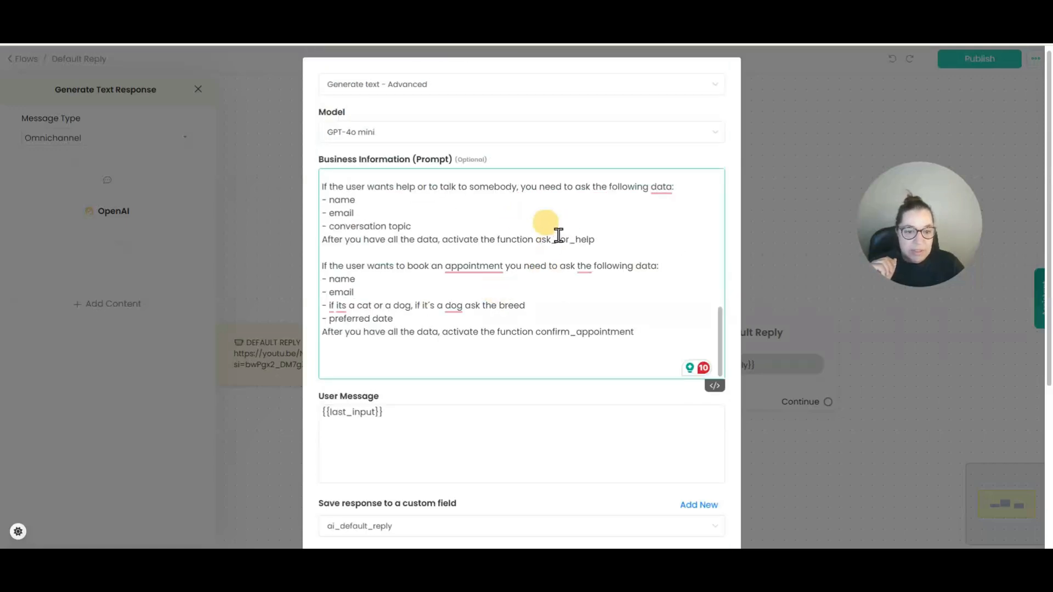
scroll(522, 265, "up", 2)
scroll(527, 274, "down", 2)
scroll(603, 427, "down", 4)
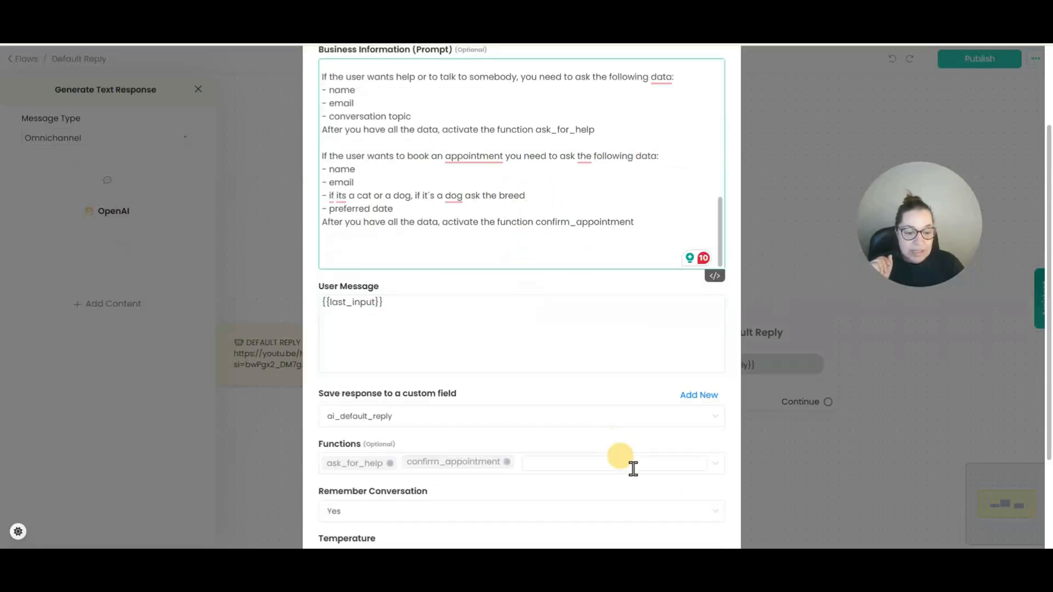
left_click(679, 515)
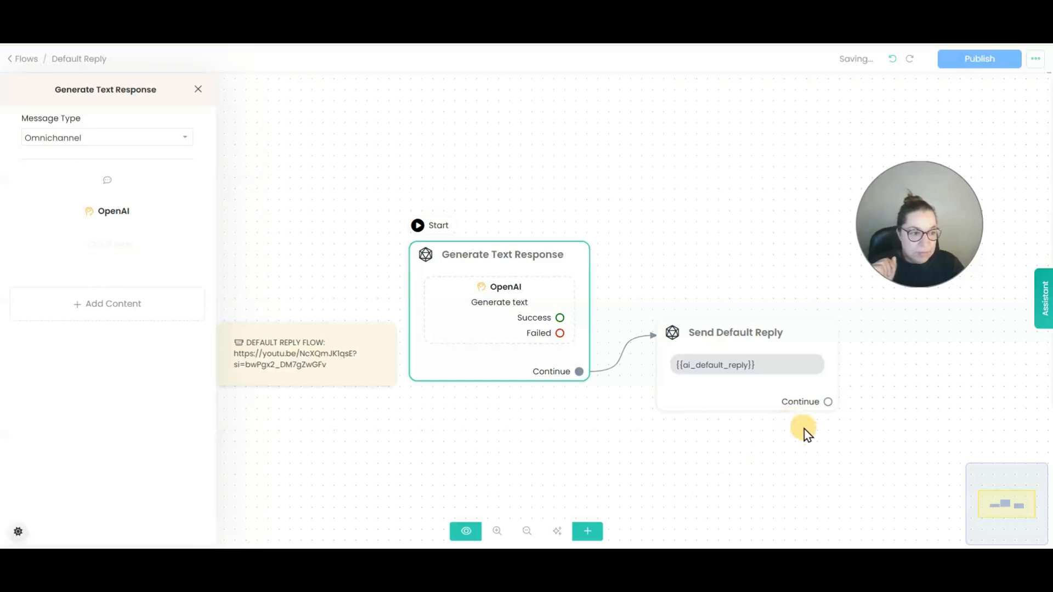
Publish the Default Reply flow, copy the bot's WebChat link via Get Link, and open a new browser tab.
left_click(976, 61)
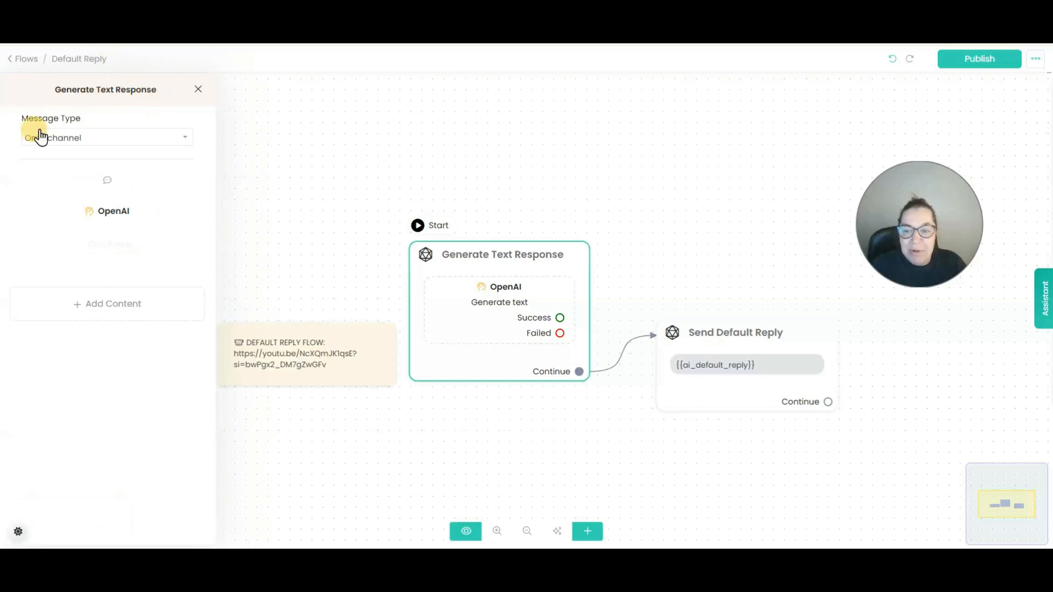
left_click(18, 59)
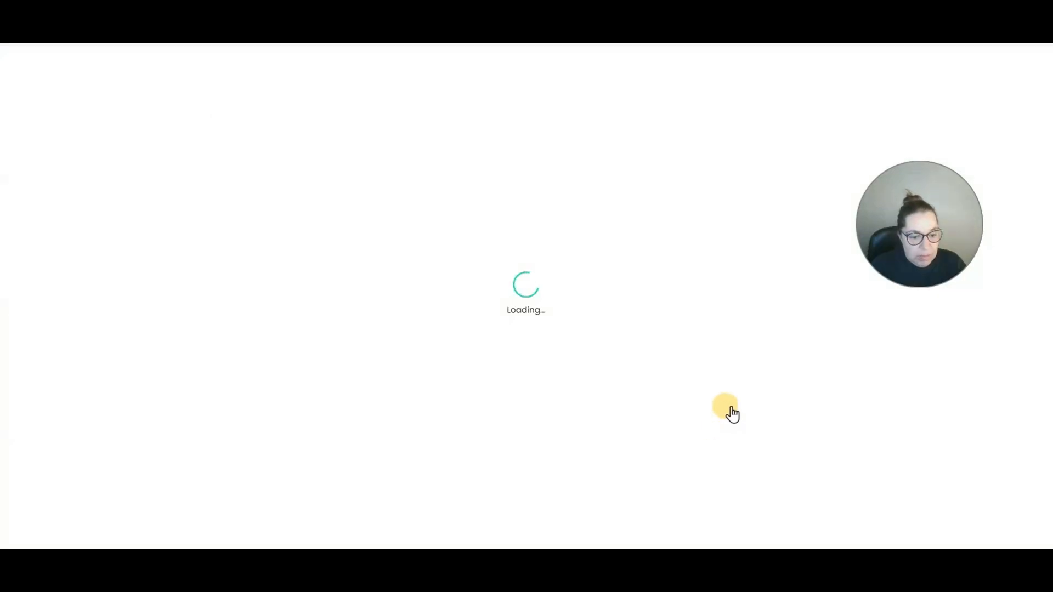
left_click(801, 459)
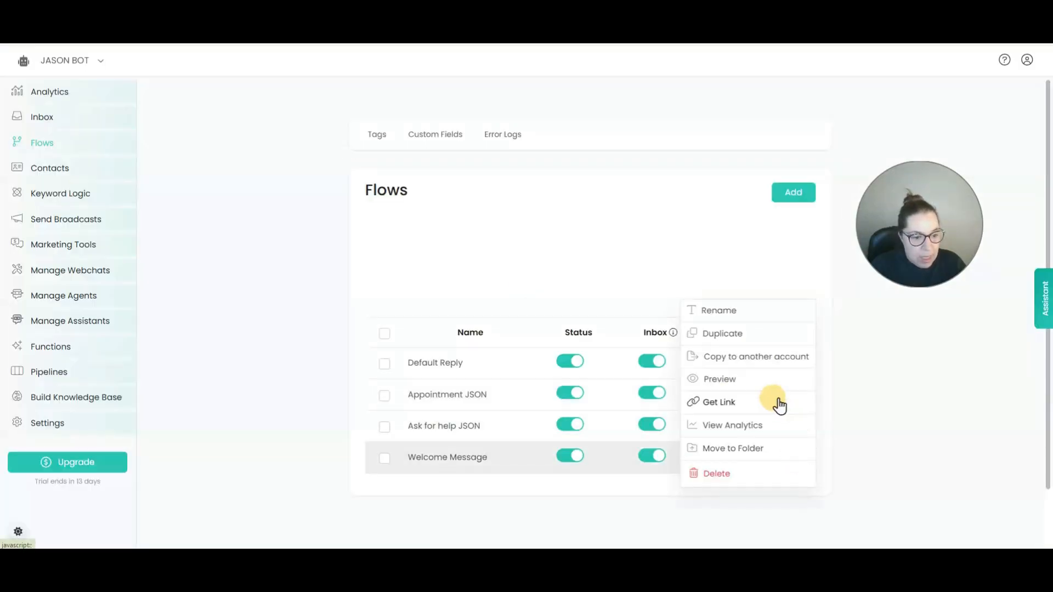
left_click(730, 403)
left_click(632, 156)
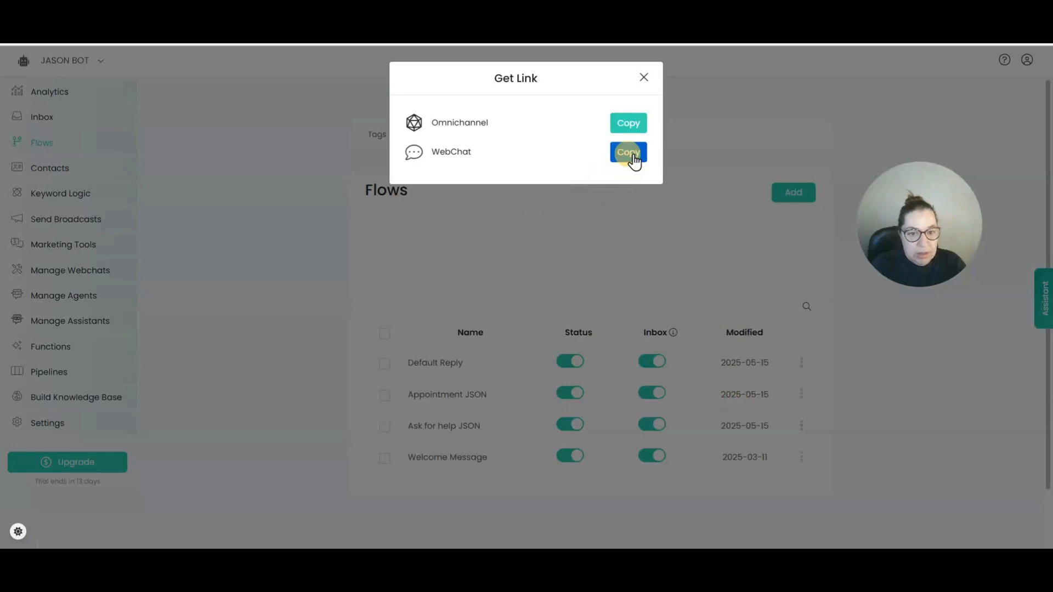
key("ctrl+t")
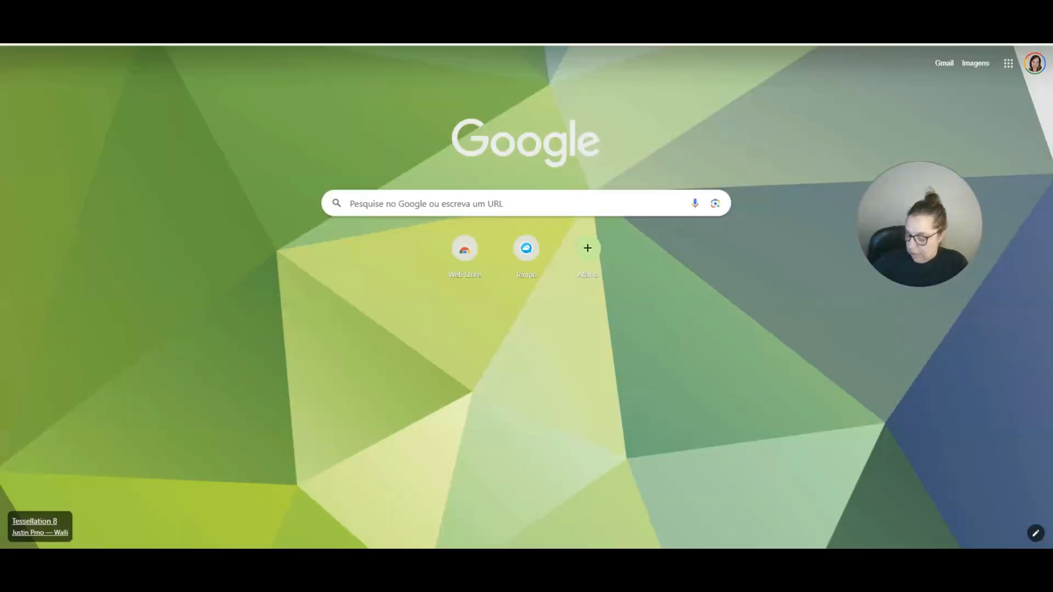
Load the webchat page from the pasted link and send the initial help request.
key("ctrl+v")
key("Return")
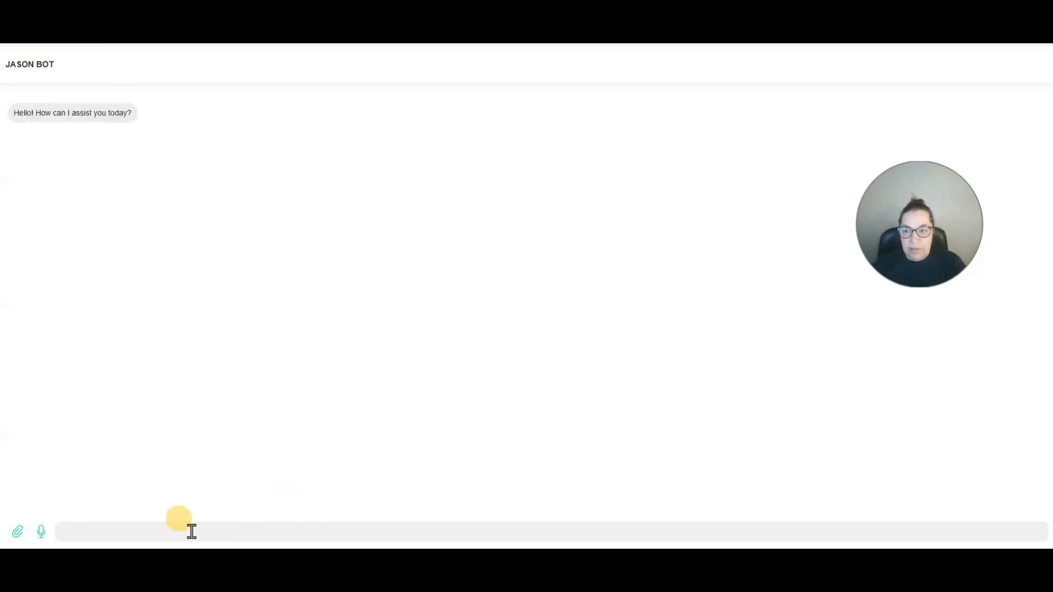
type("i need help")
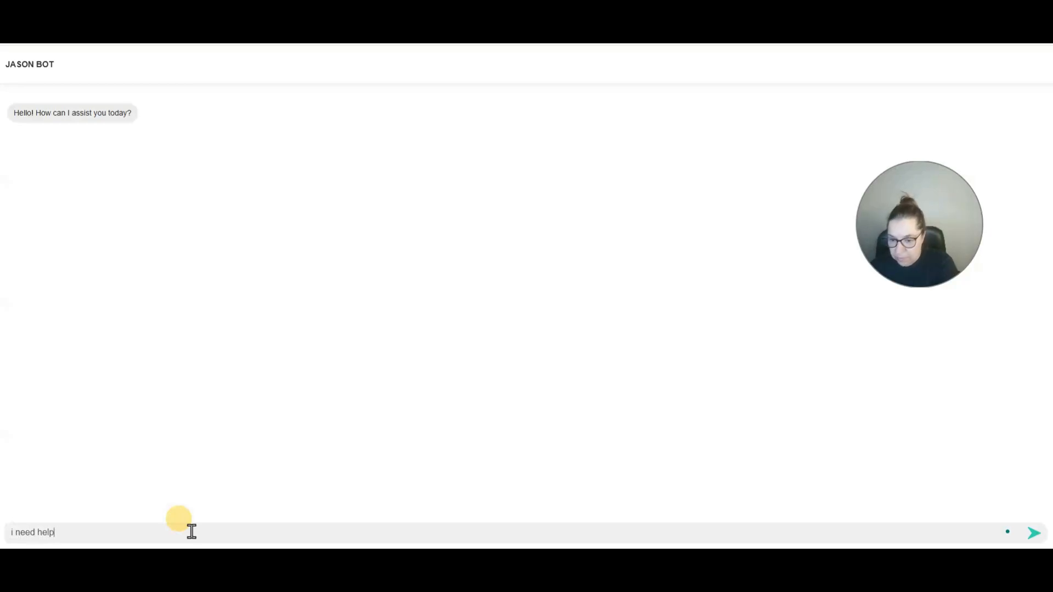
key("Return")
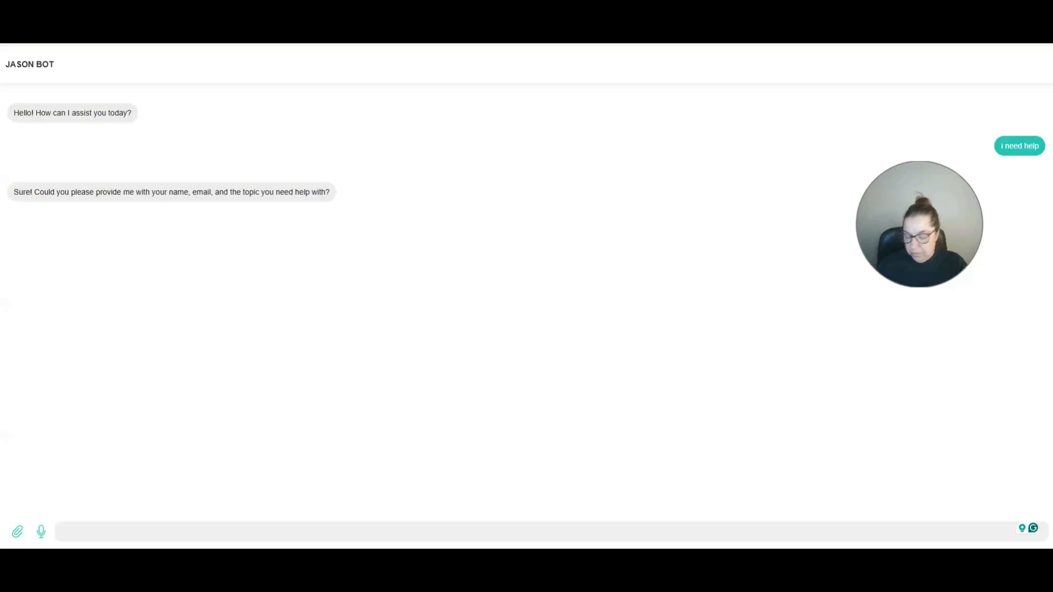
Send the contact's name, e-mail and help topic, then review the returned JSON and Results.
left_click(96, 536)
key("ctrl+v")
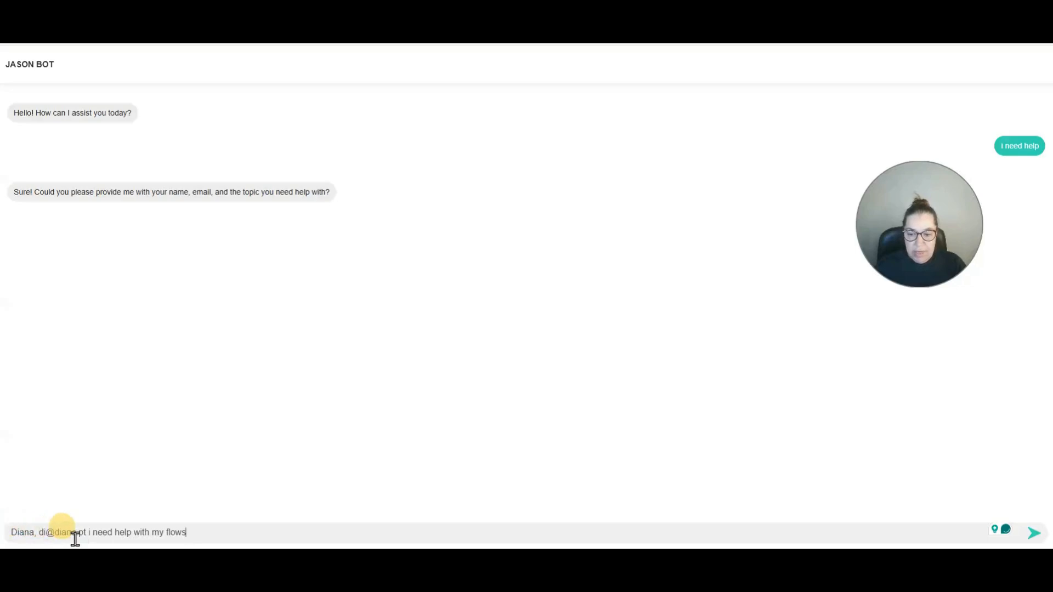
left_click(149, 535)
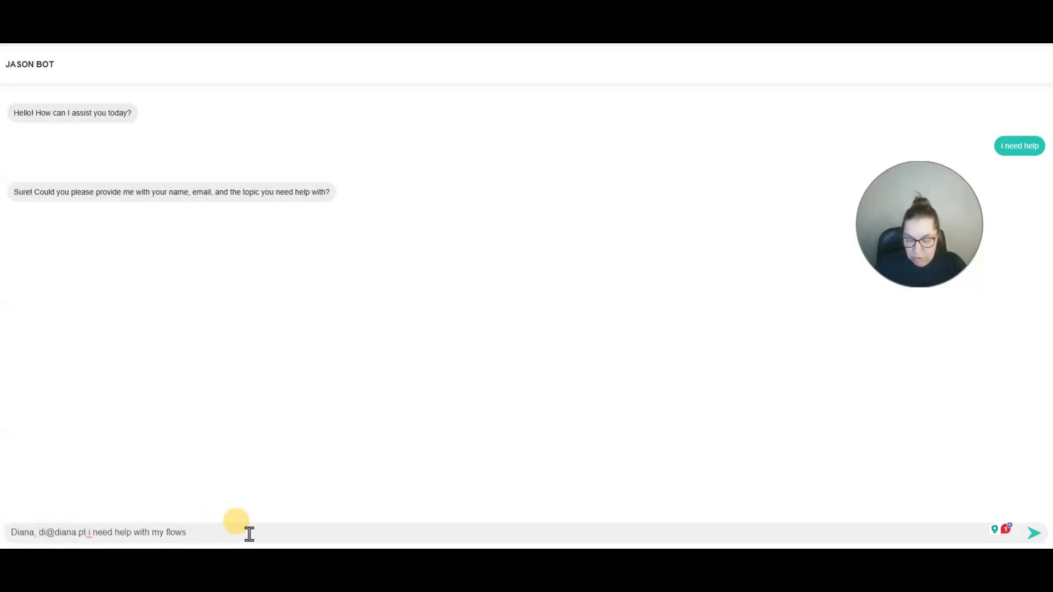
key("Return")
left_click_drag(916, 202, 911, 100)
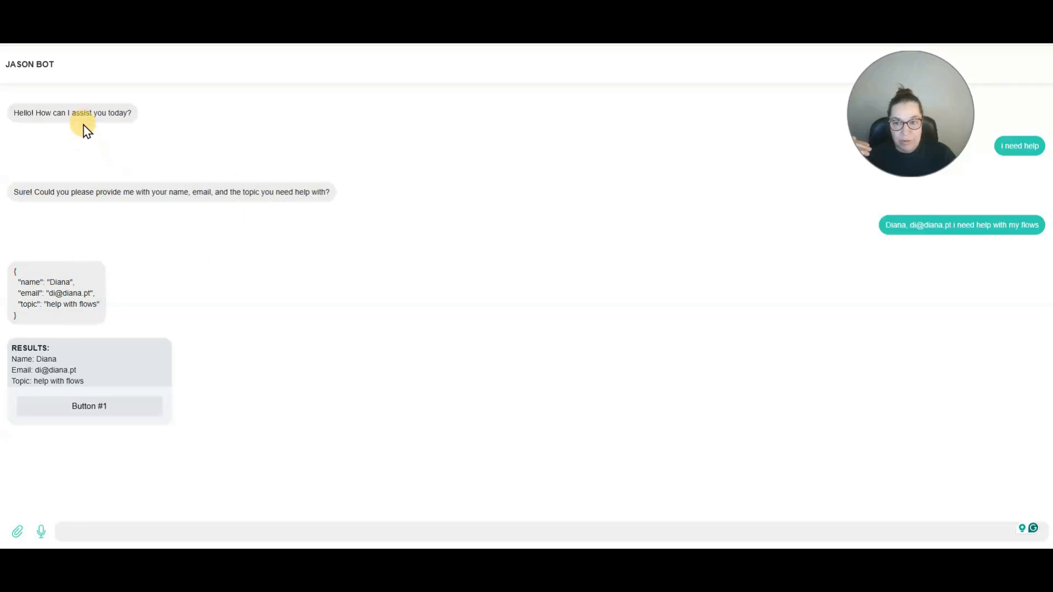
Send 'i need an appointment' and highlight the bot's cat-or-dog question.
left_click(90, 529)
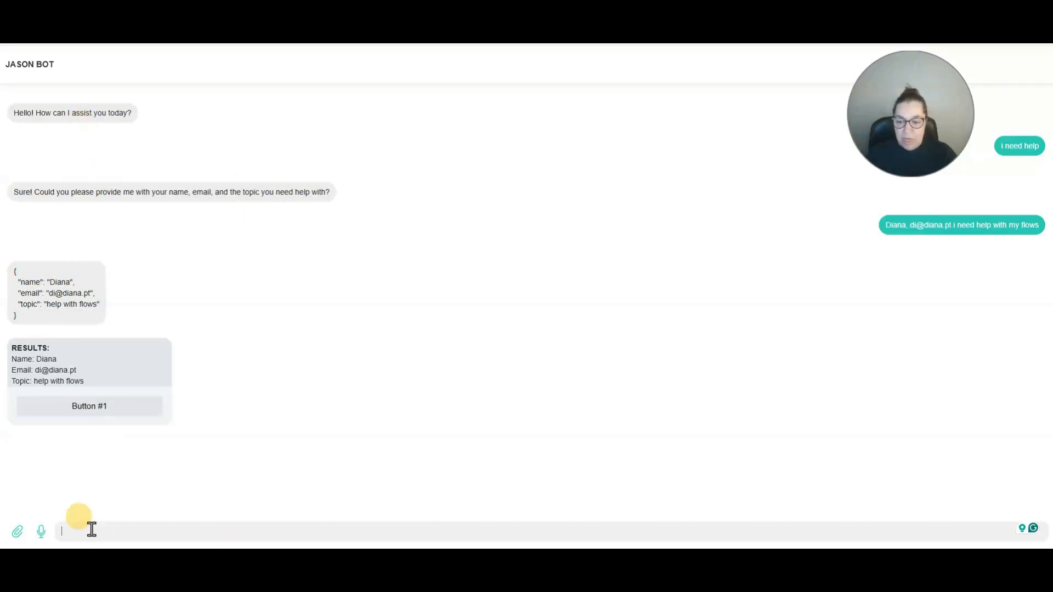
type("i nee")
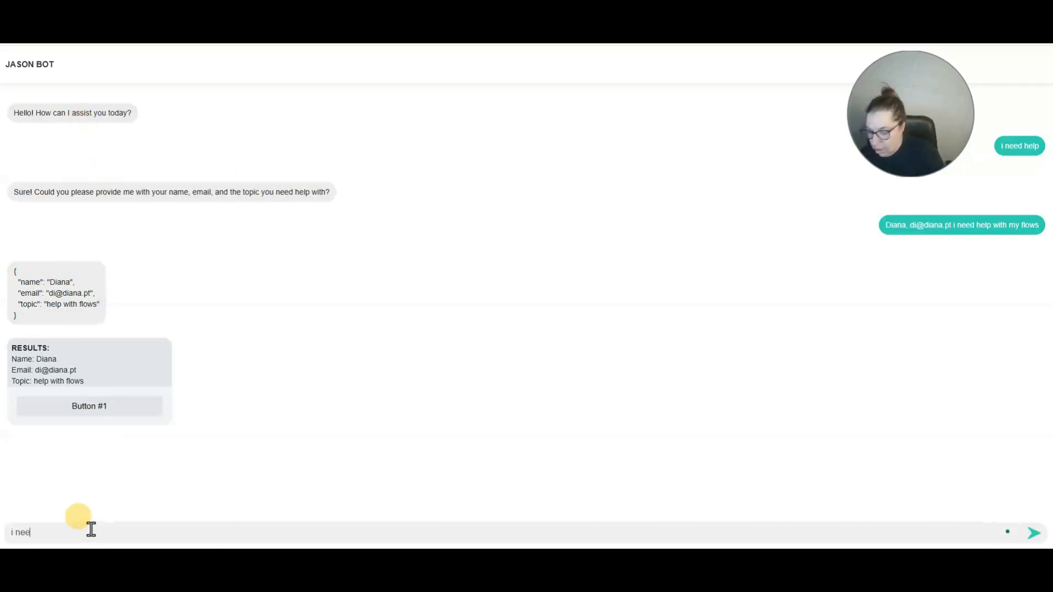
type("d ")
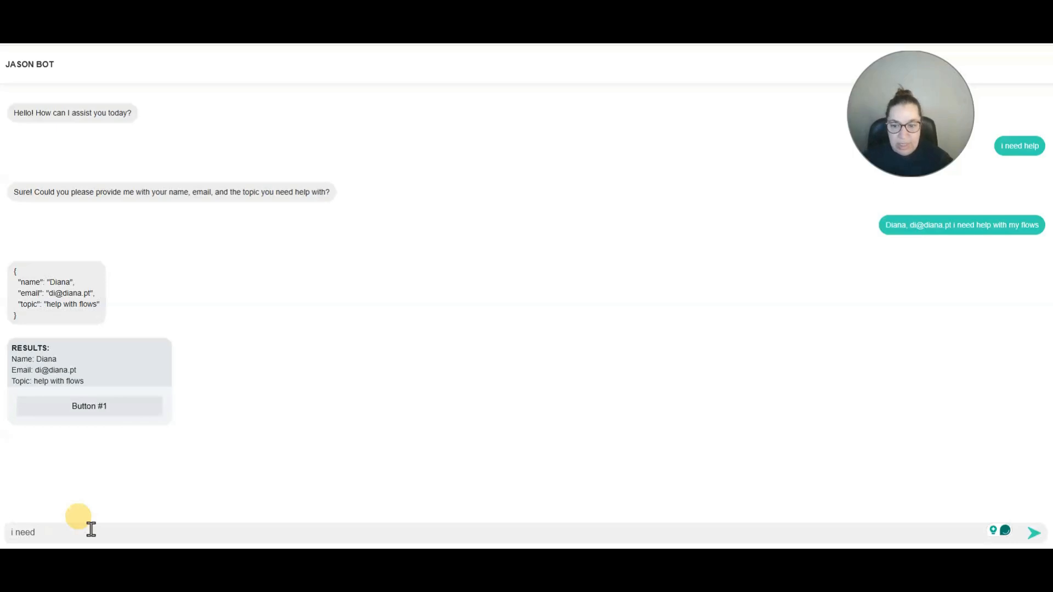
type("an appointment")
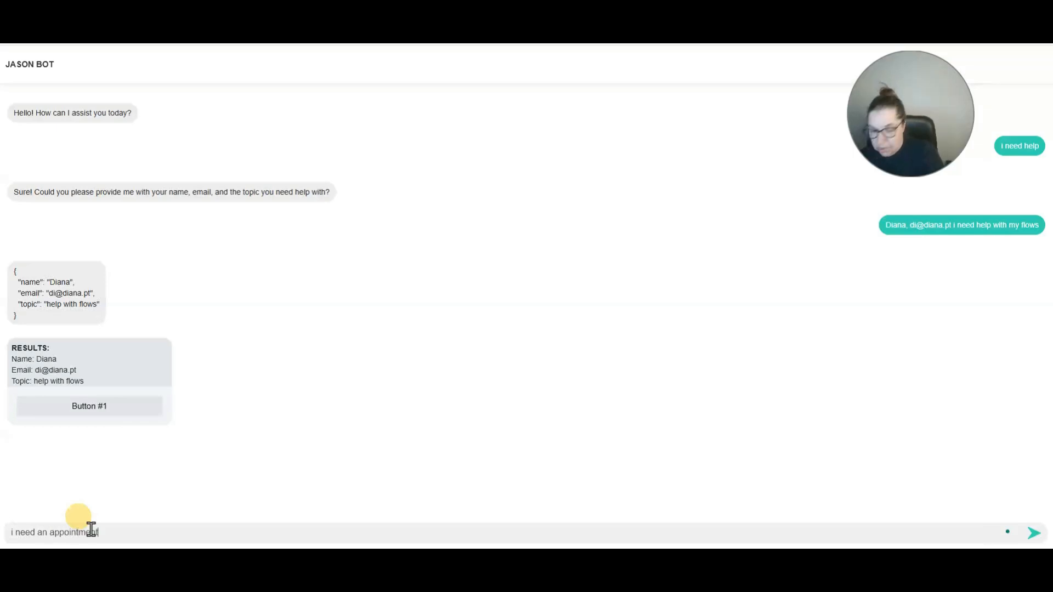
key("Return")
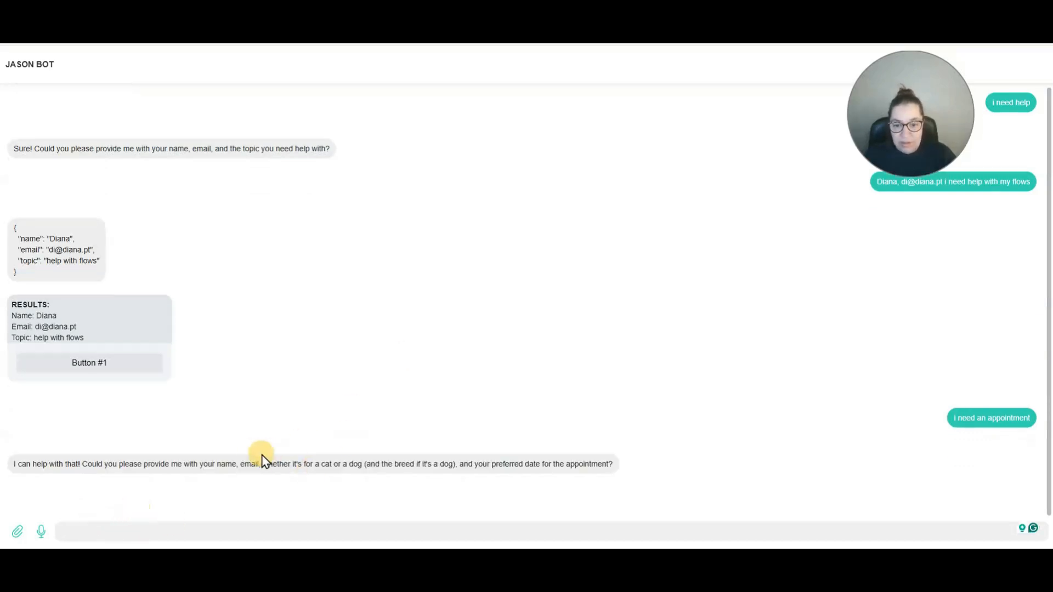
left_click_drag(297, 463, 471, 465)
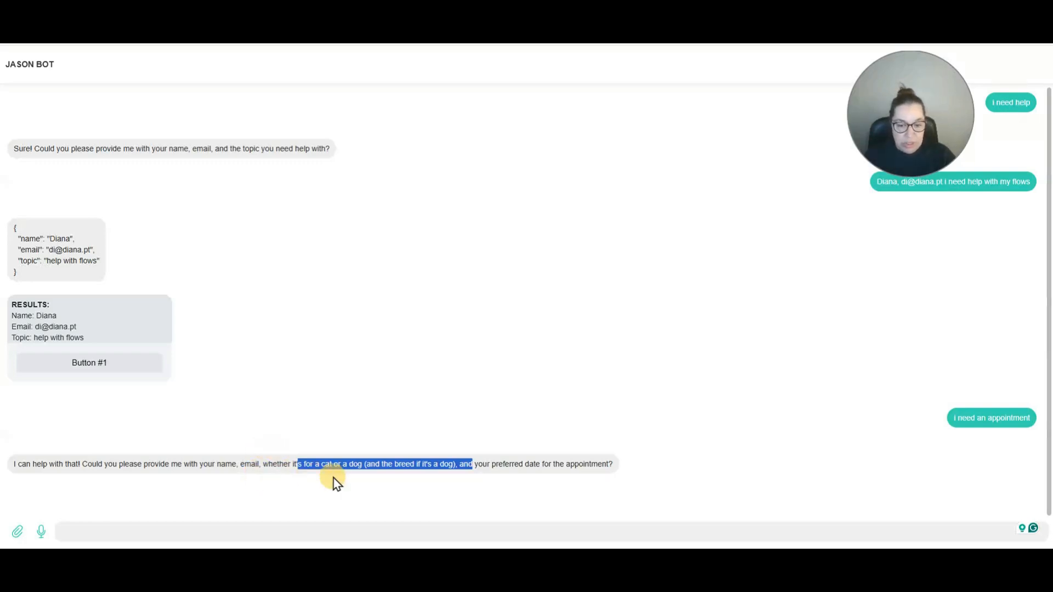
left_click(321, 465)
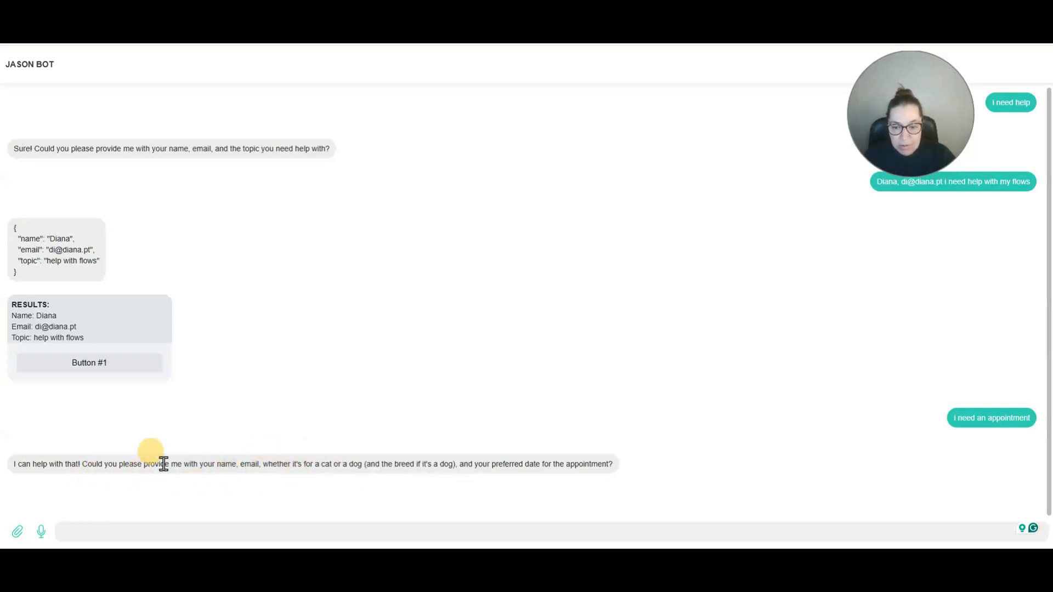
Reply with the owner's name, pet type and e-mail address.
left_click(132, 524)
type("Dian")
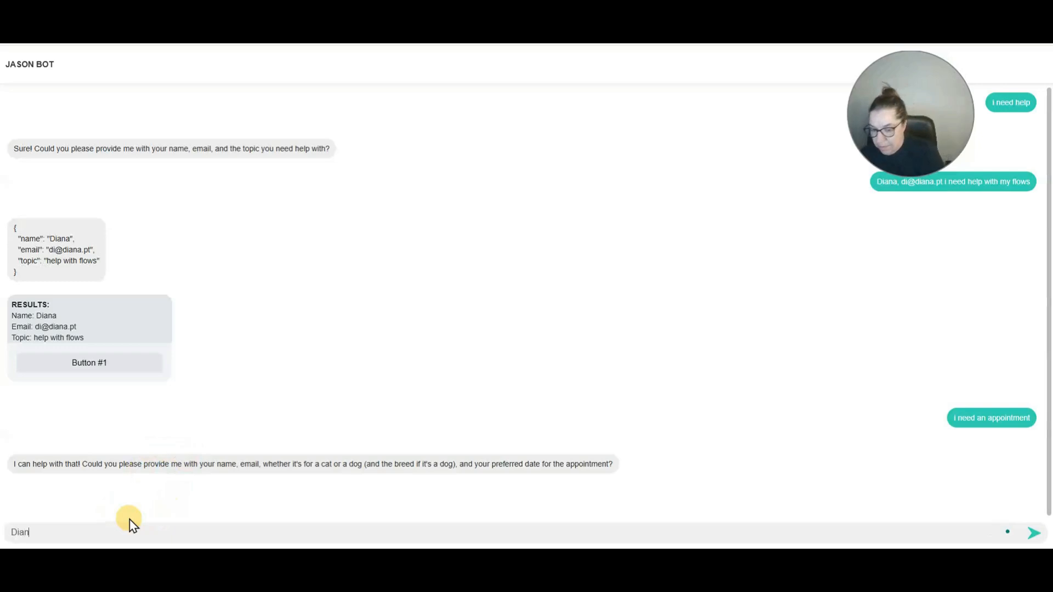
type("a, ")
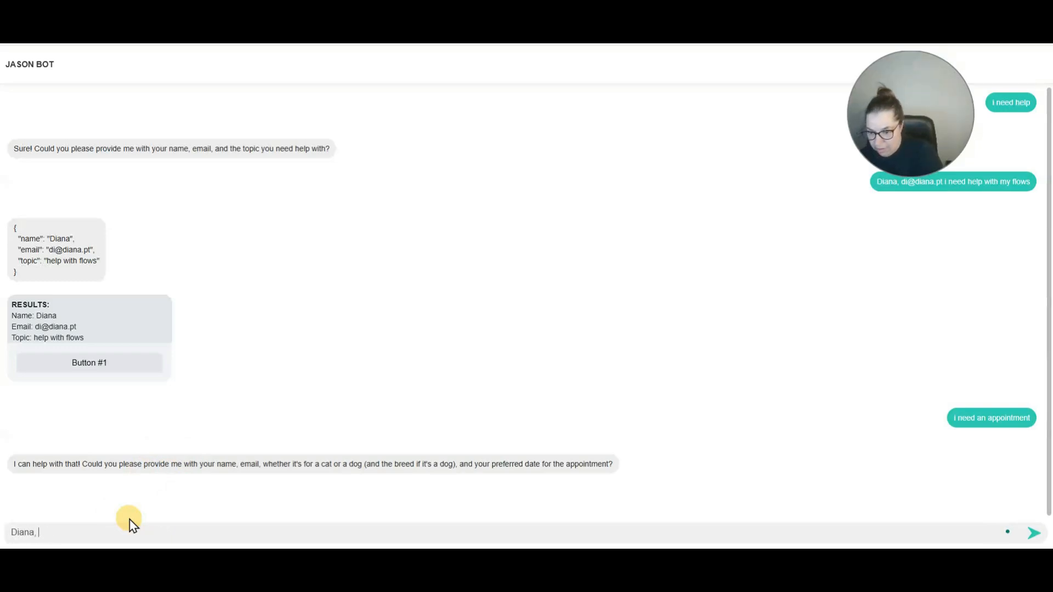
type("its ado")
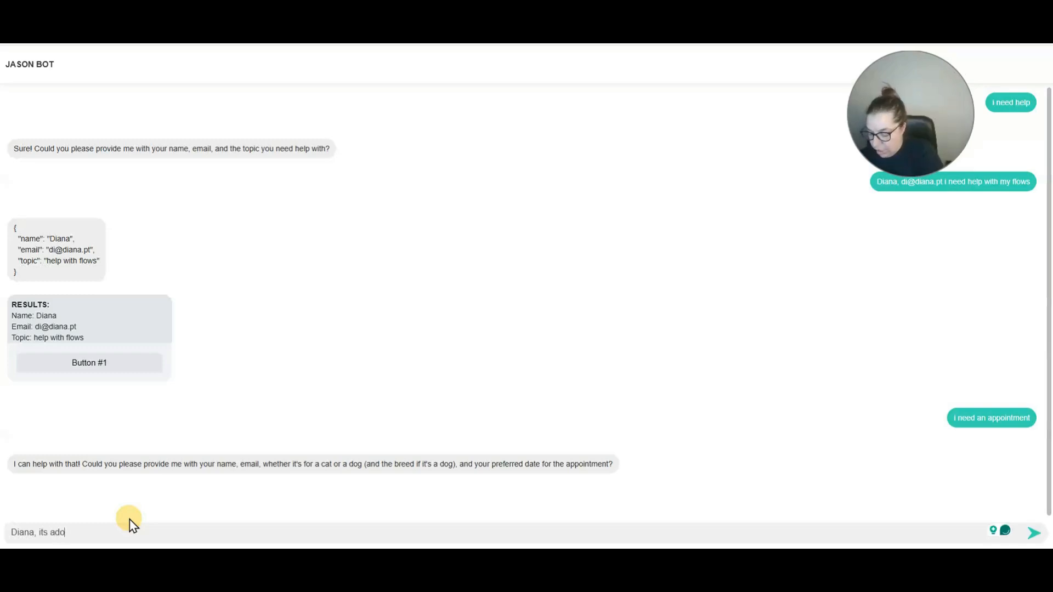
key("BackSpace")
key("BackSpace")
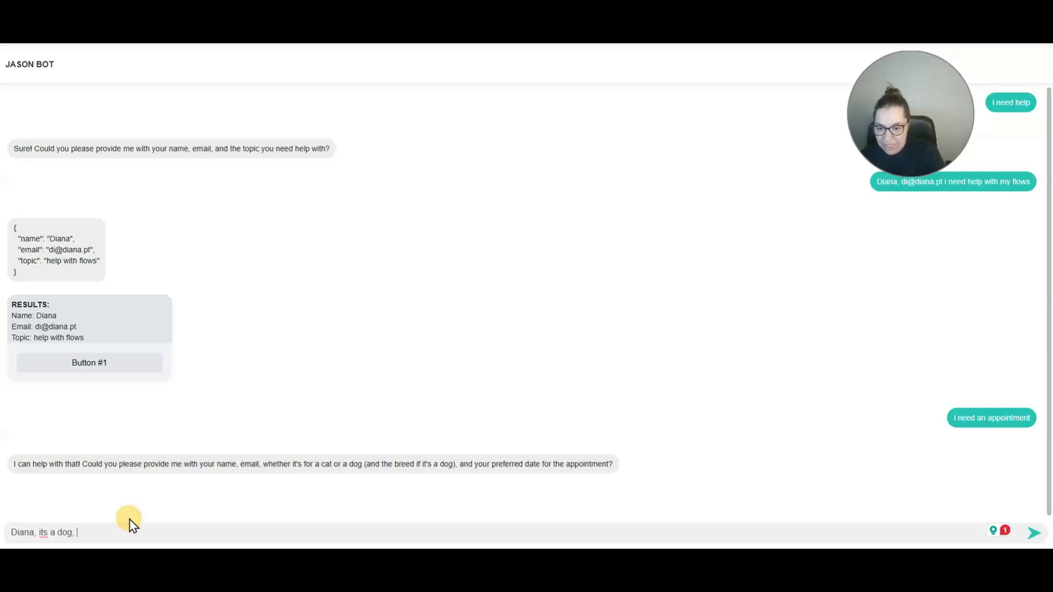
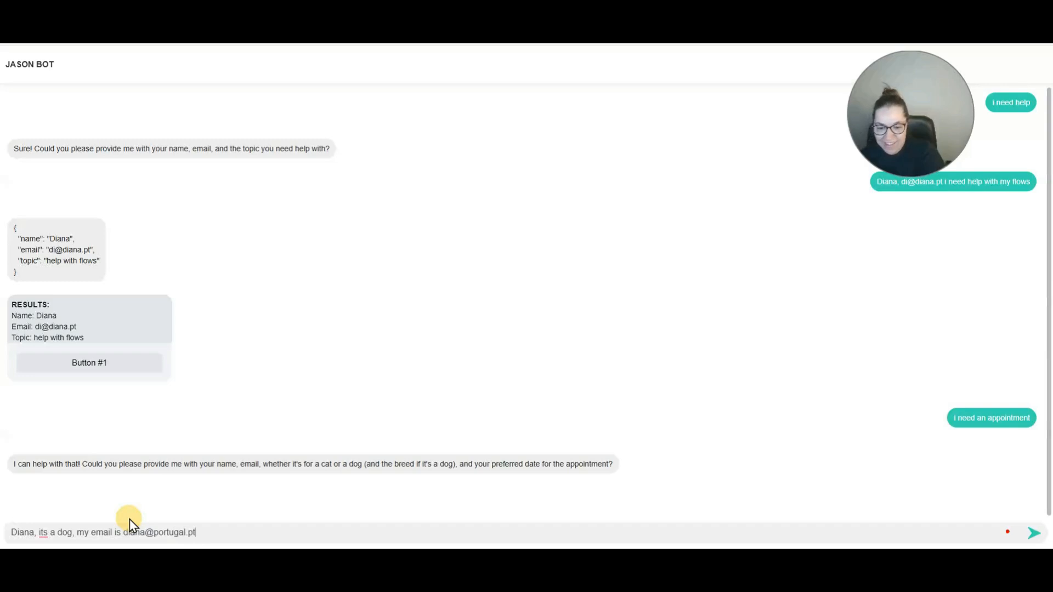
key("Return")
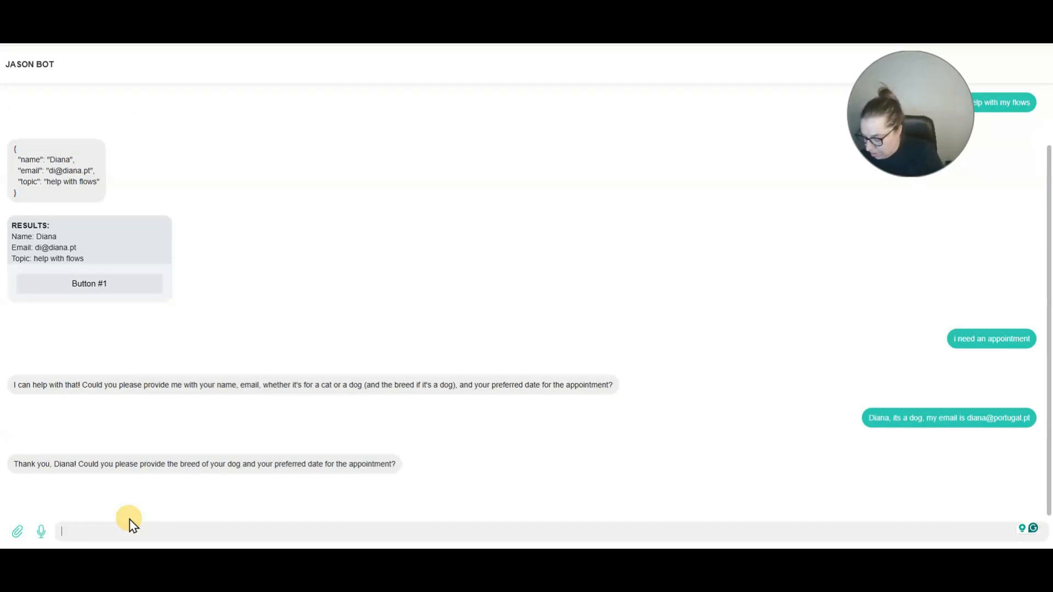
Give breed Boxer and date 2025-05-19T16:00:00, then highlight the parsed Results.
type("boxer")
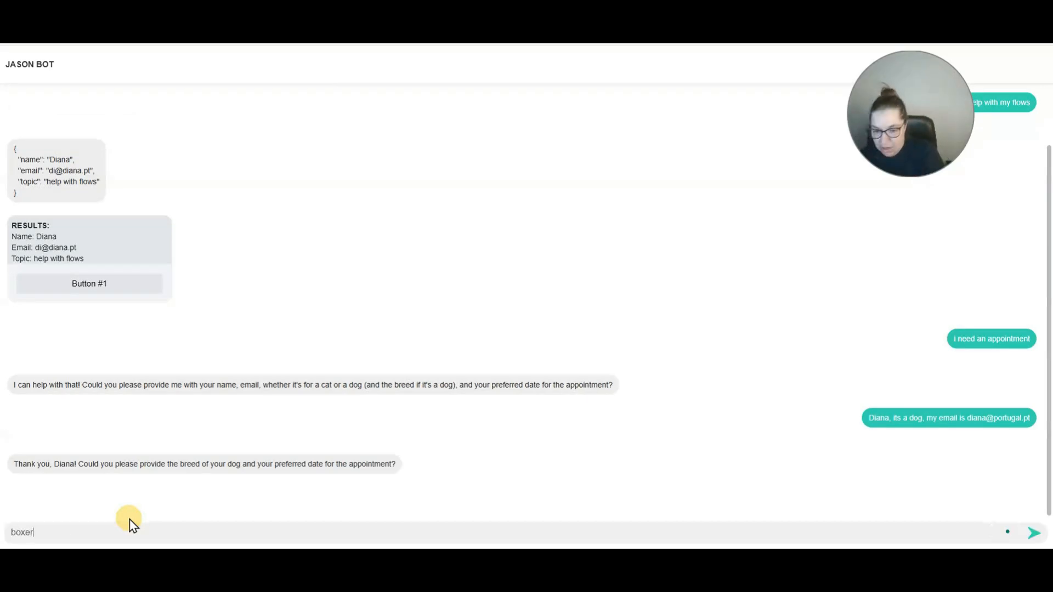
key("Return")
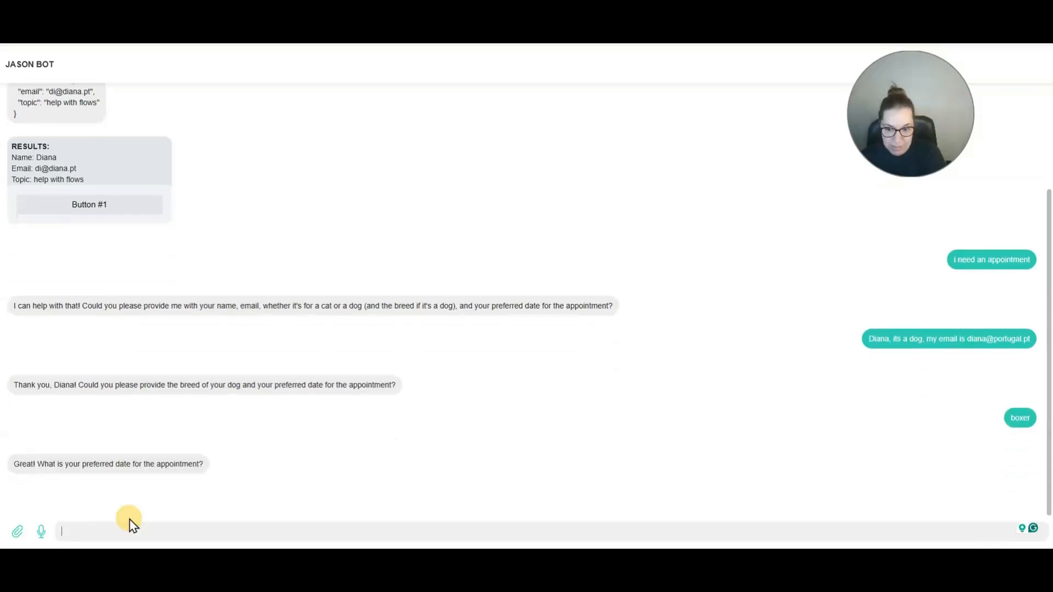
type("i want 19th at 16h")
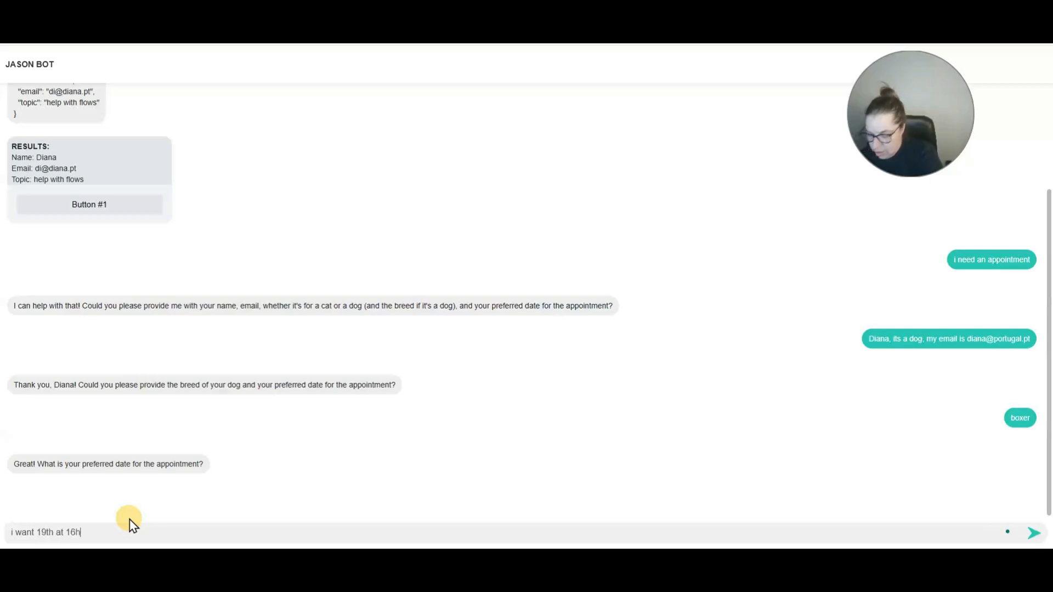
key("Return")
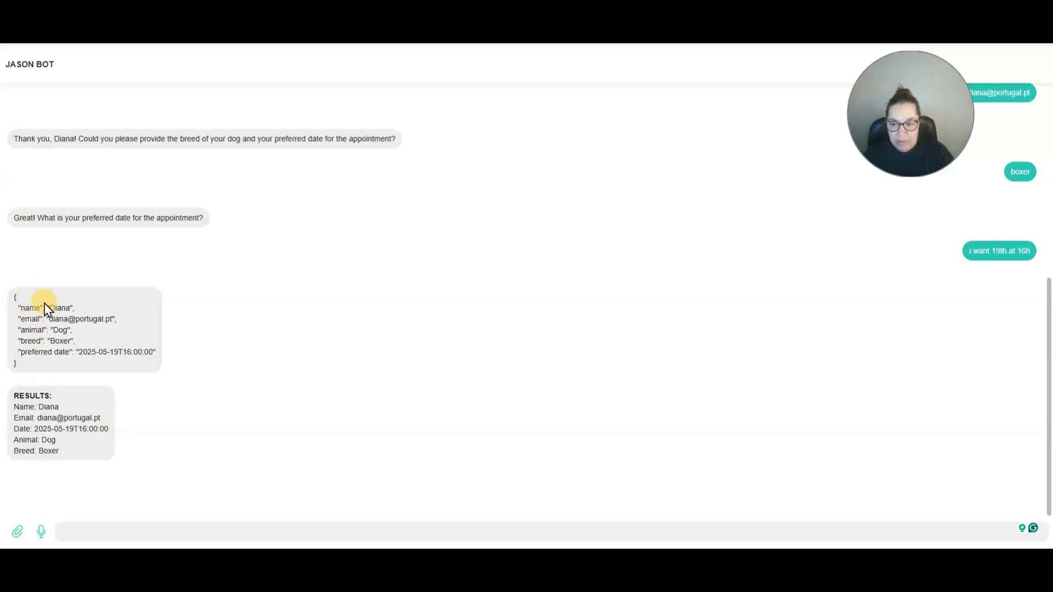
left_click_drag(37, 407, 65, 459)
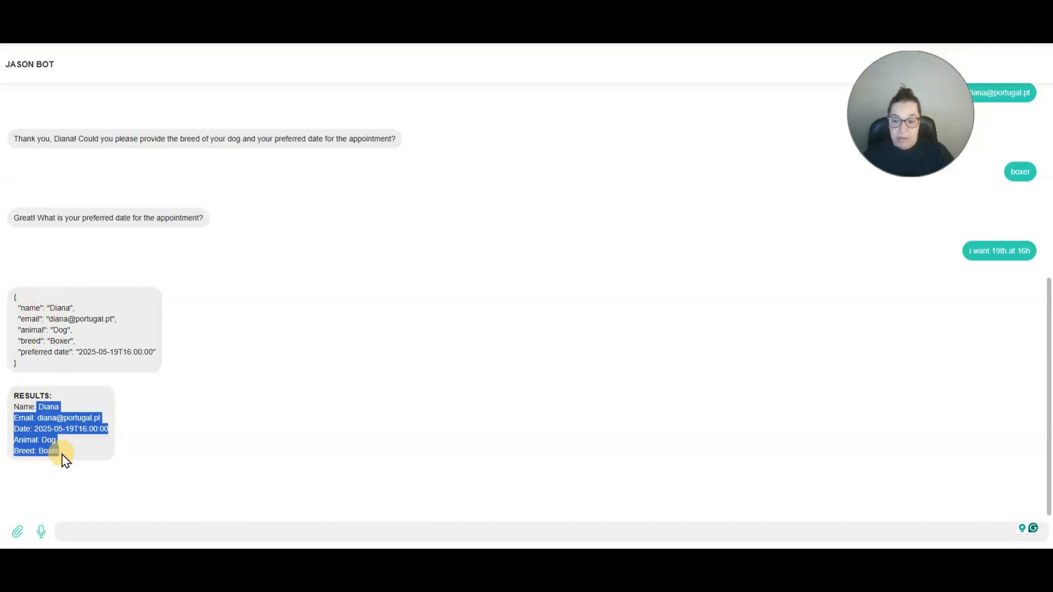
left_click(164, 504)
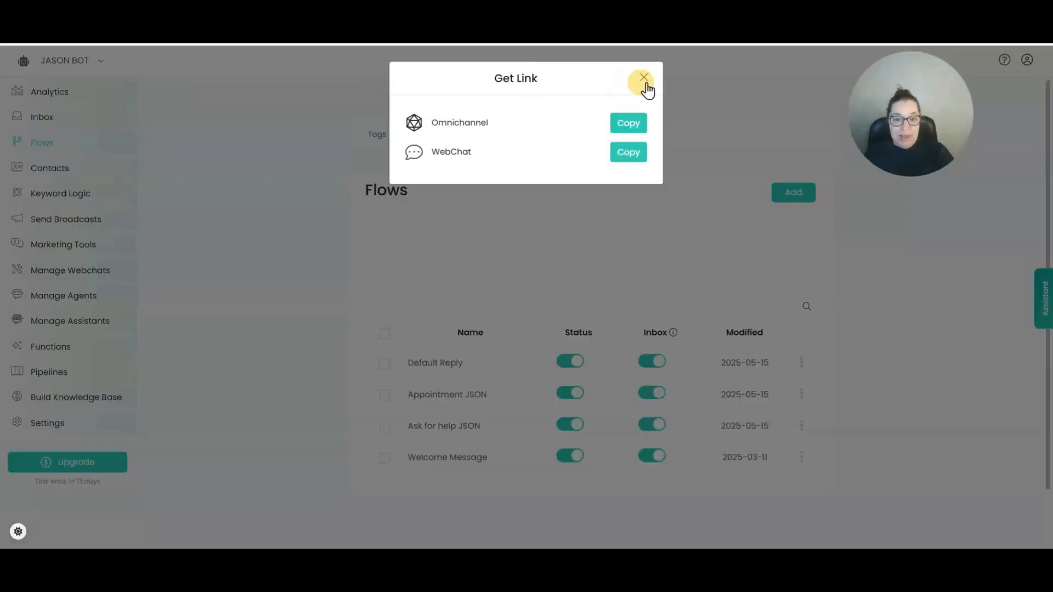
Close the webchat link dialog and open the Appointment JSON flow.
left_click(646, 87)
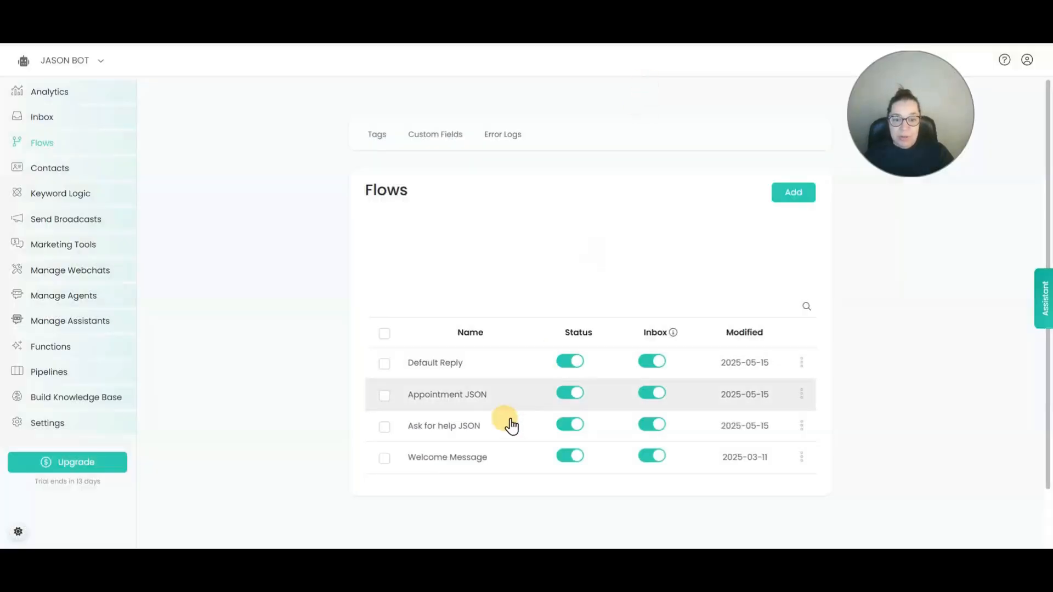
left_click(475, 406)
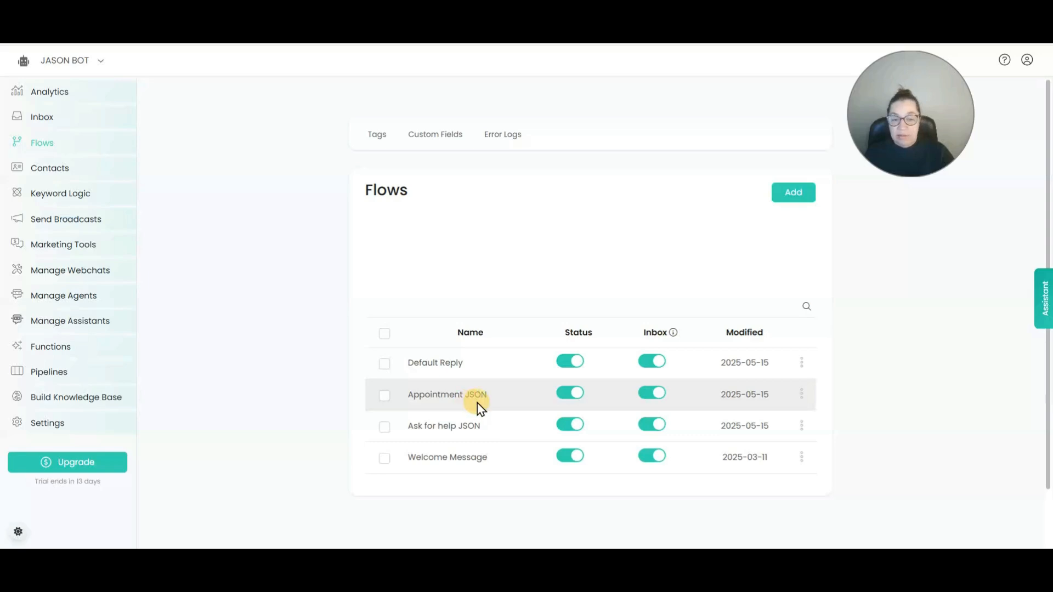